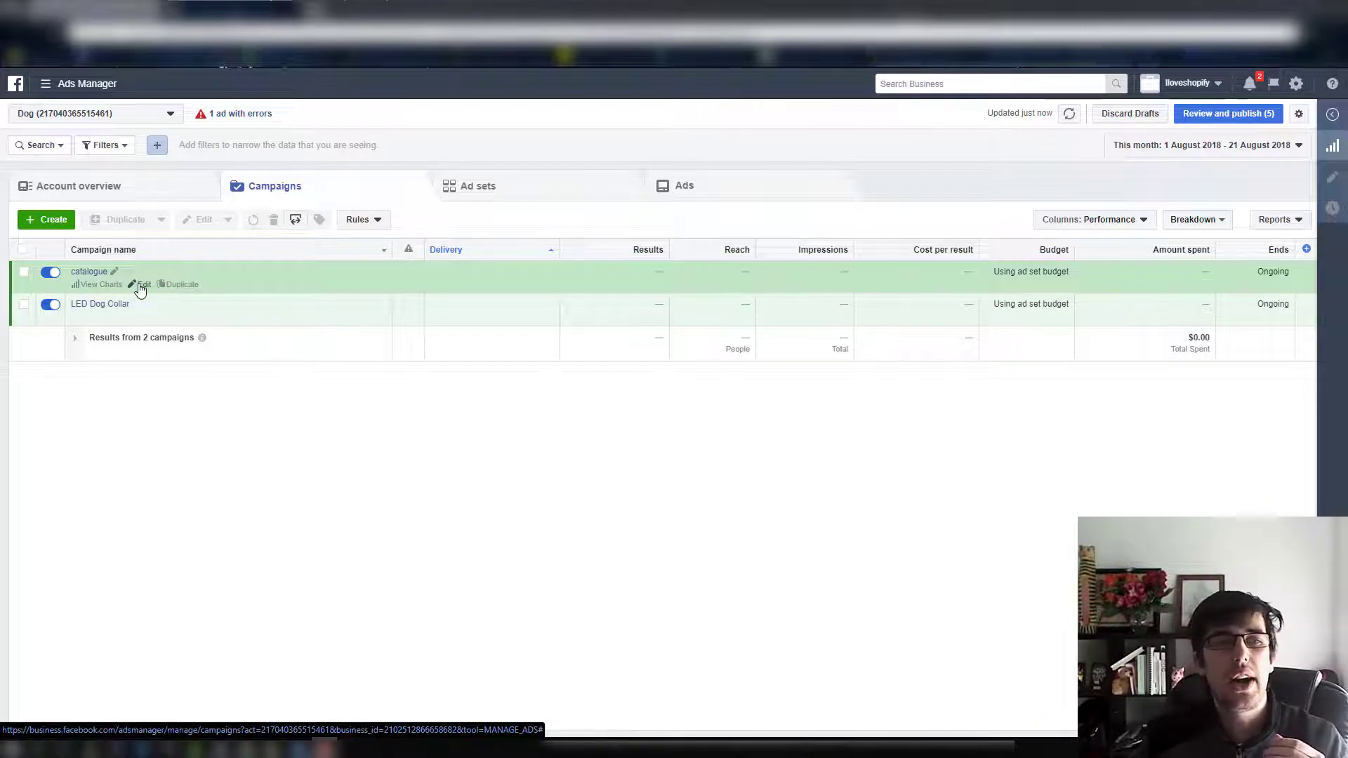
Check the campaign settings of the catalogue campaign and the LED Dog Collar campaign, closing each editor
left_click(142, 285)
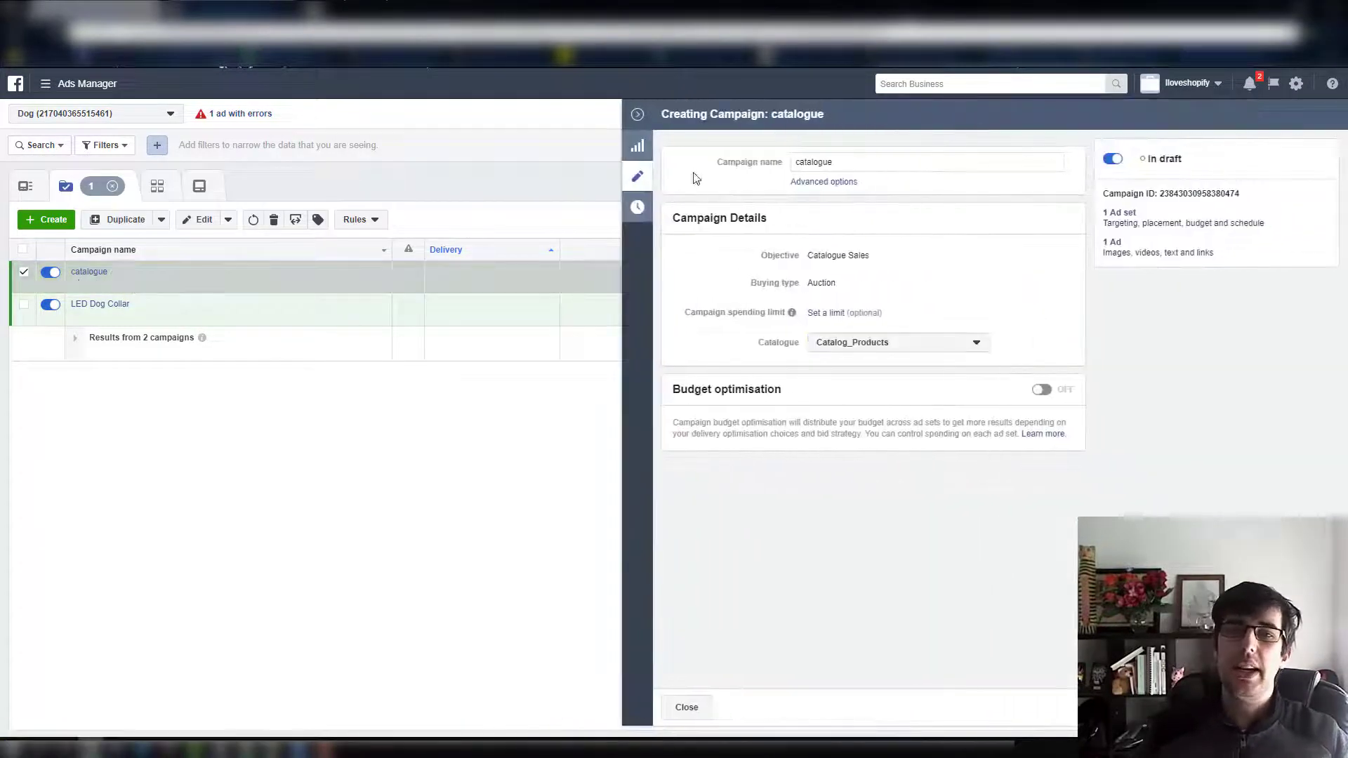
left_click(637, 114)
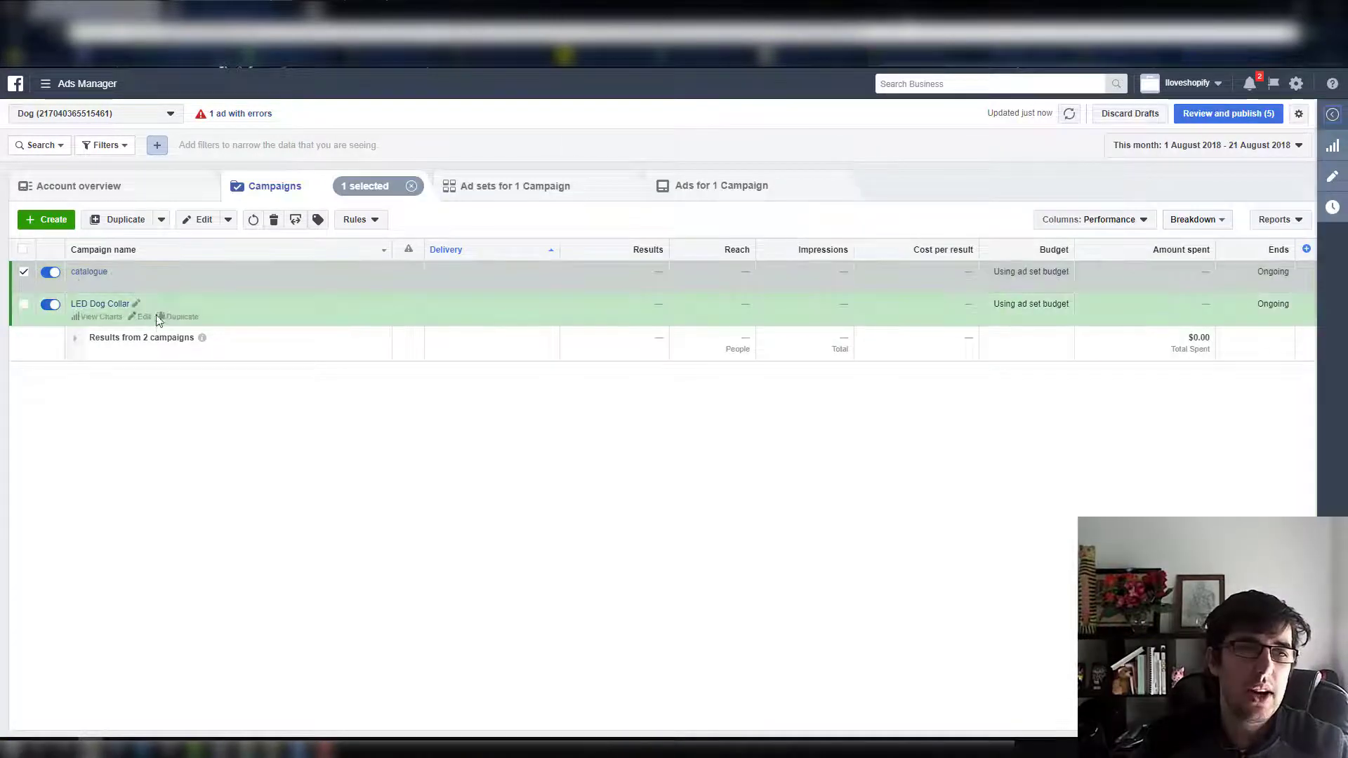
left_click(143, 316)
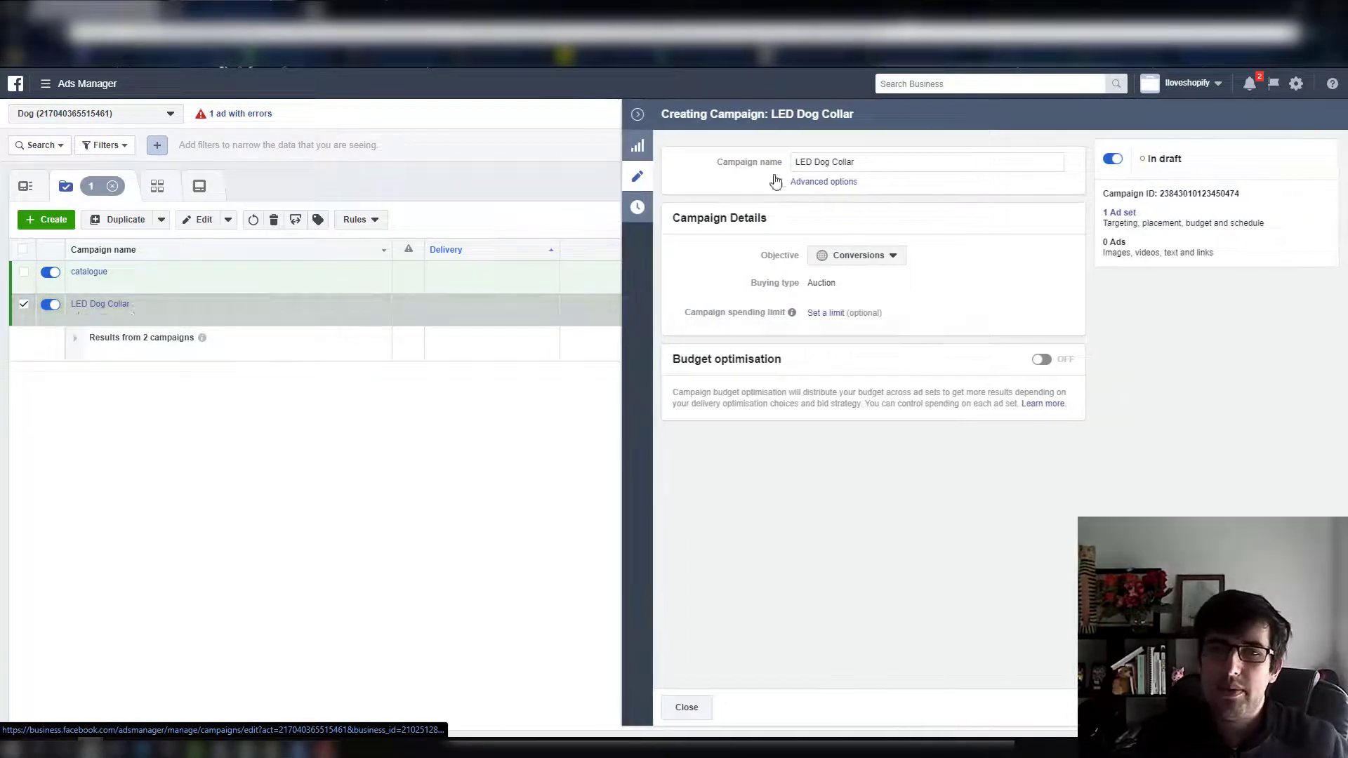
left_click(637, 114)
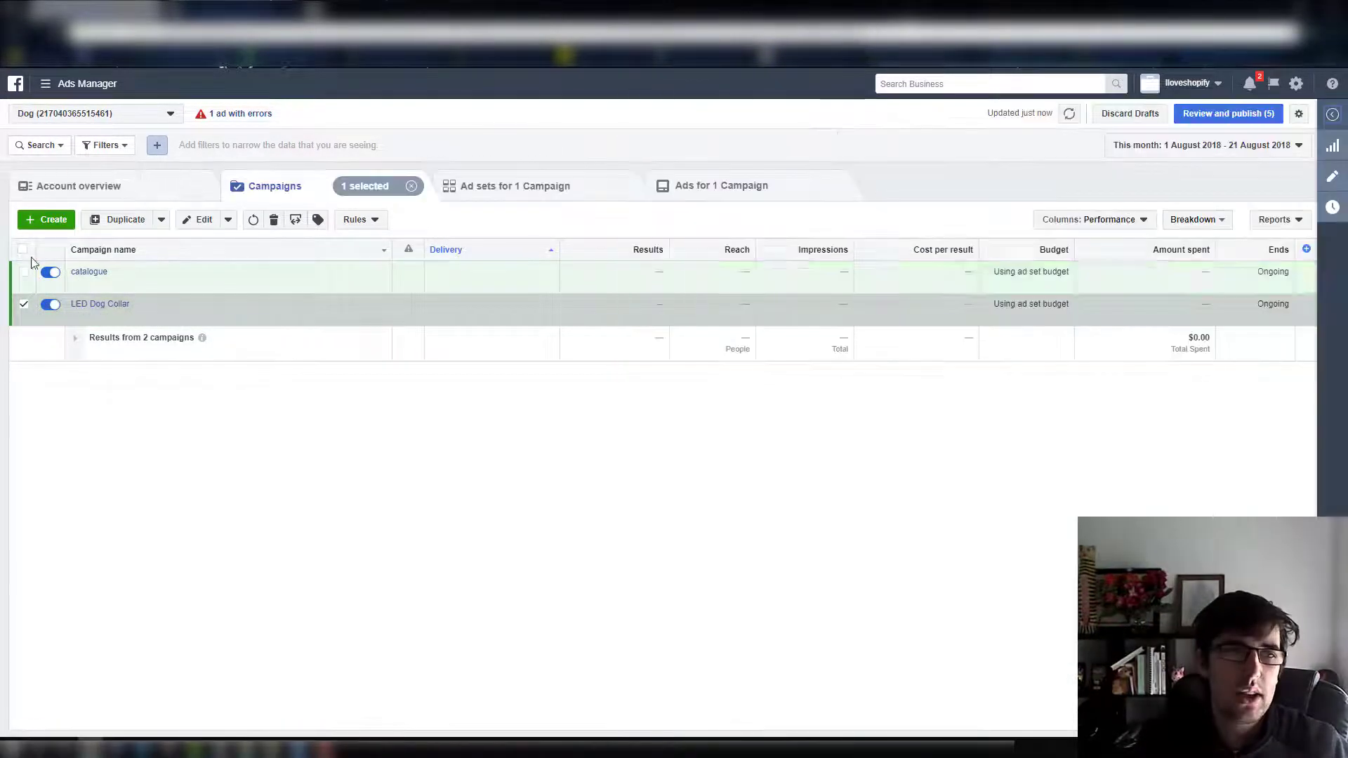
Open the LED Dog Collar campaign's ad set for editing and check its Purchase conversion event
left_click(97, 307)
left_click(141, 284)
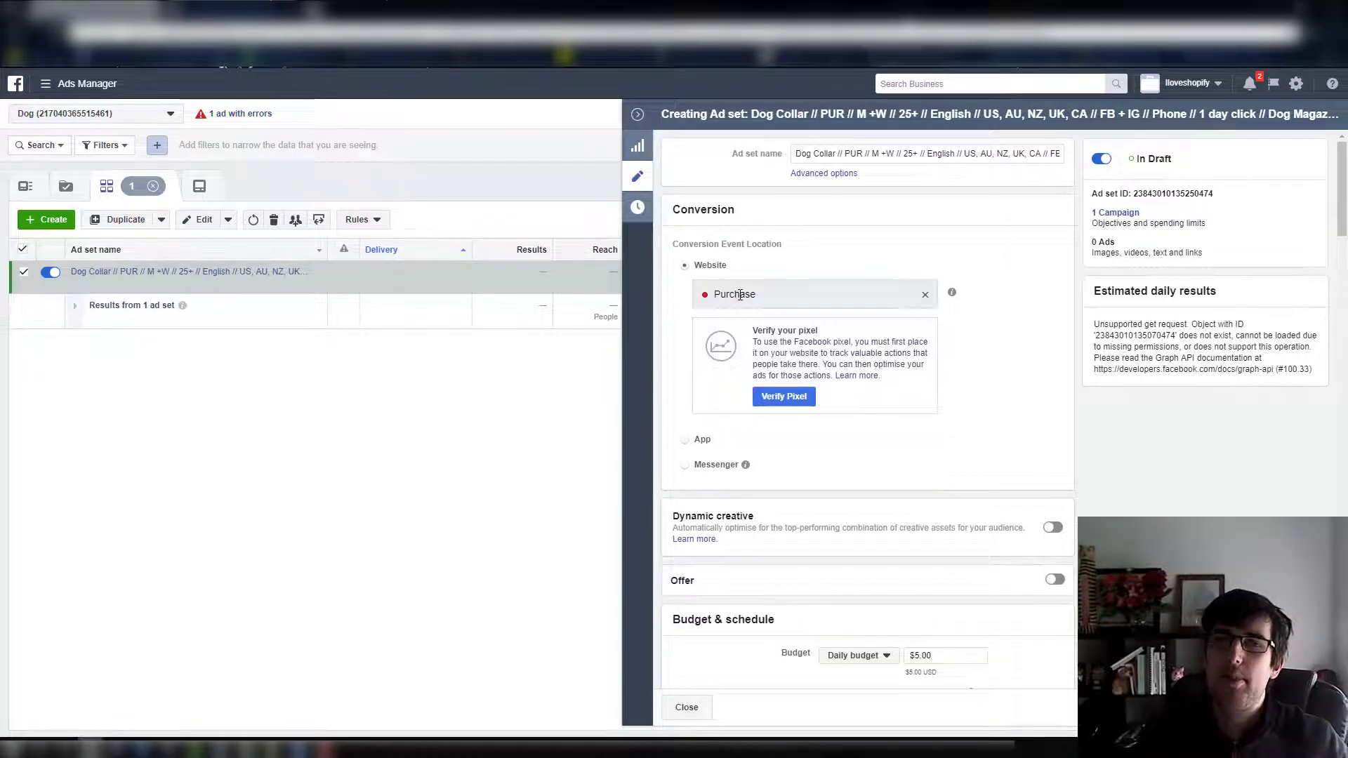
left_click_drag(740, 294, 721, 295)
Include the custom audience "CA - Dog Collar - VC - 180 days - ViewContent 180 days" in the ad set's audience
scroll(896, 228, "down", 1)
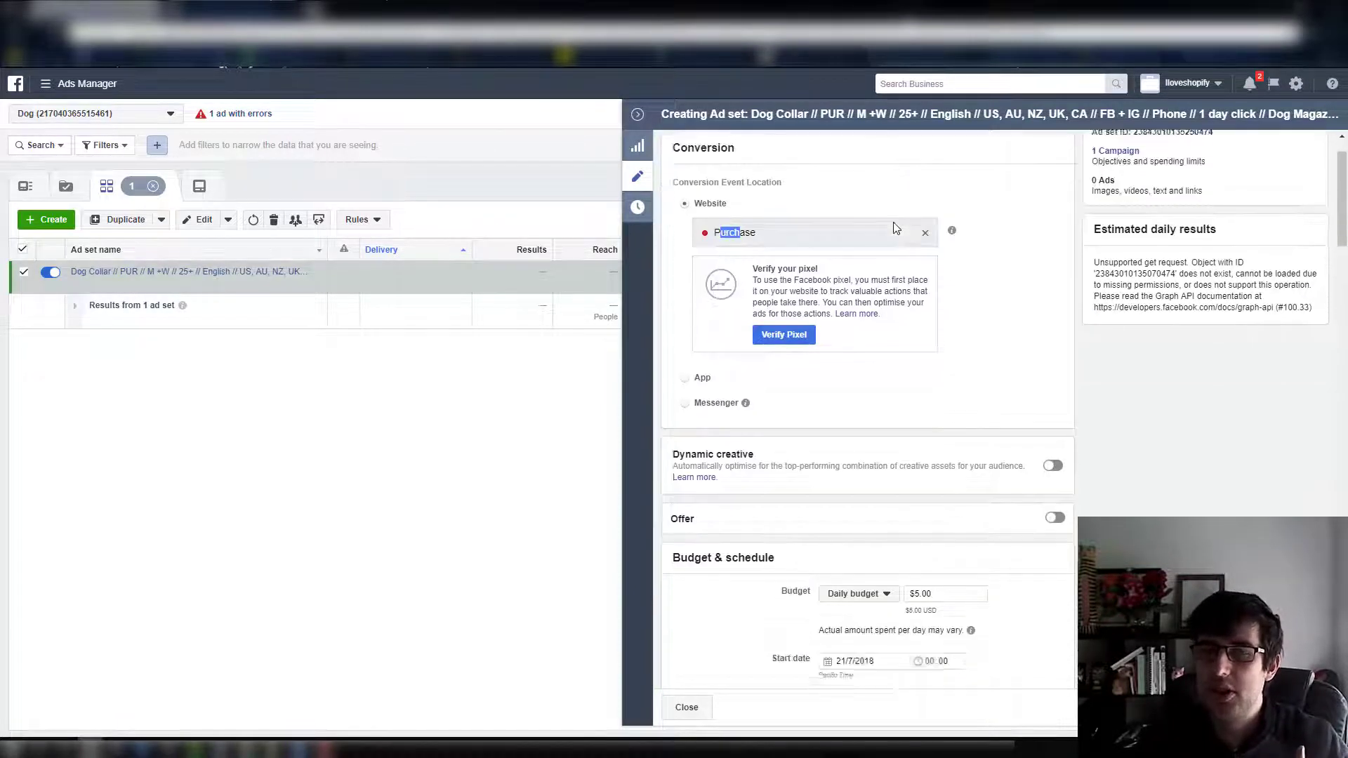
scroll(934, 276, "down", 6)
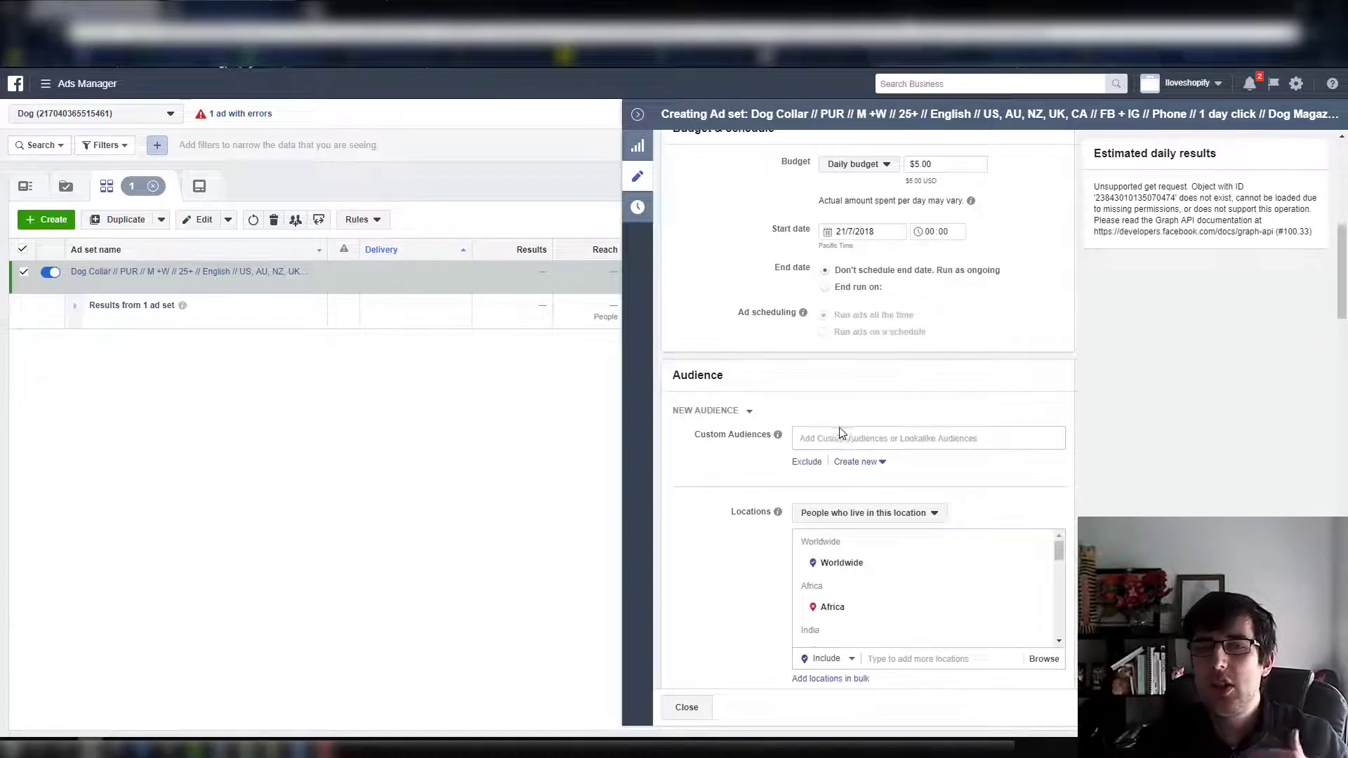
left_click(837, 432)
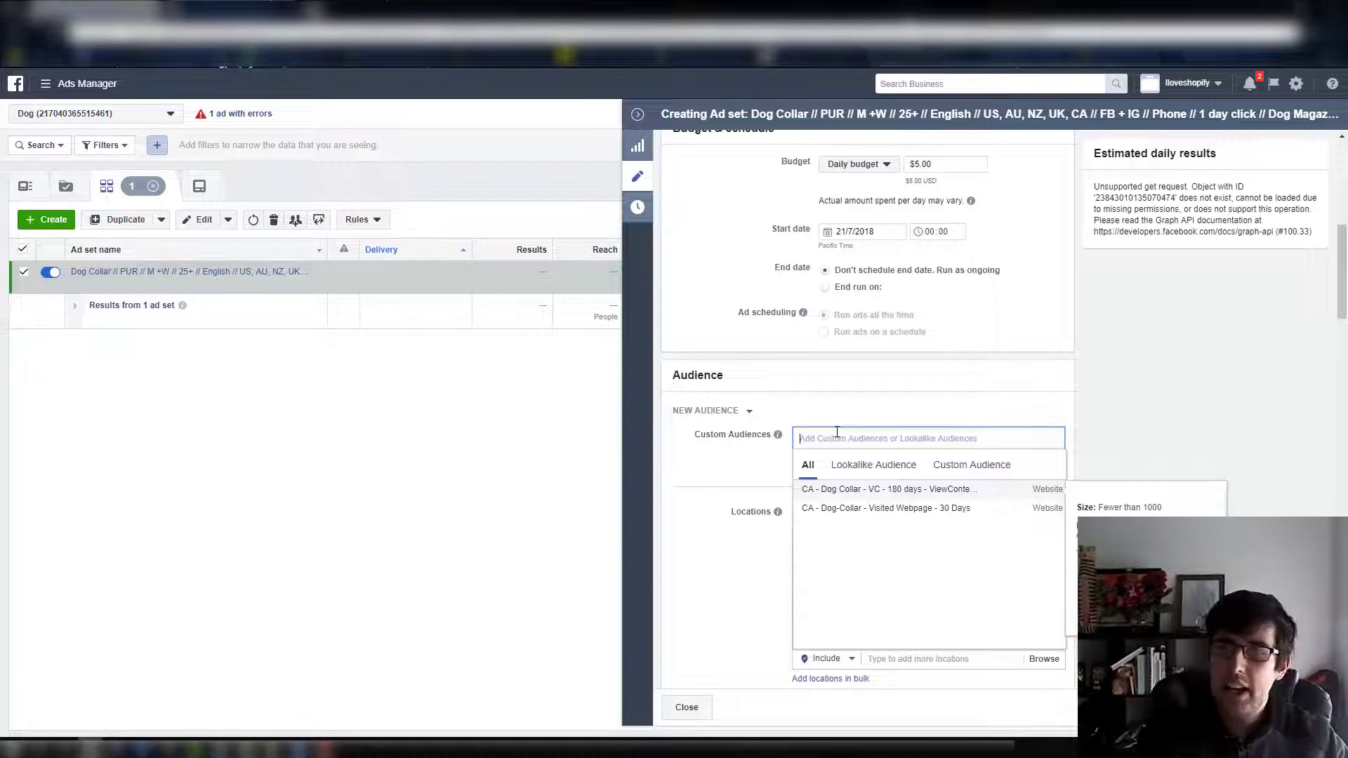
left_click(952, 469)
left_click(891, 469)
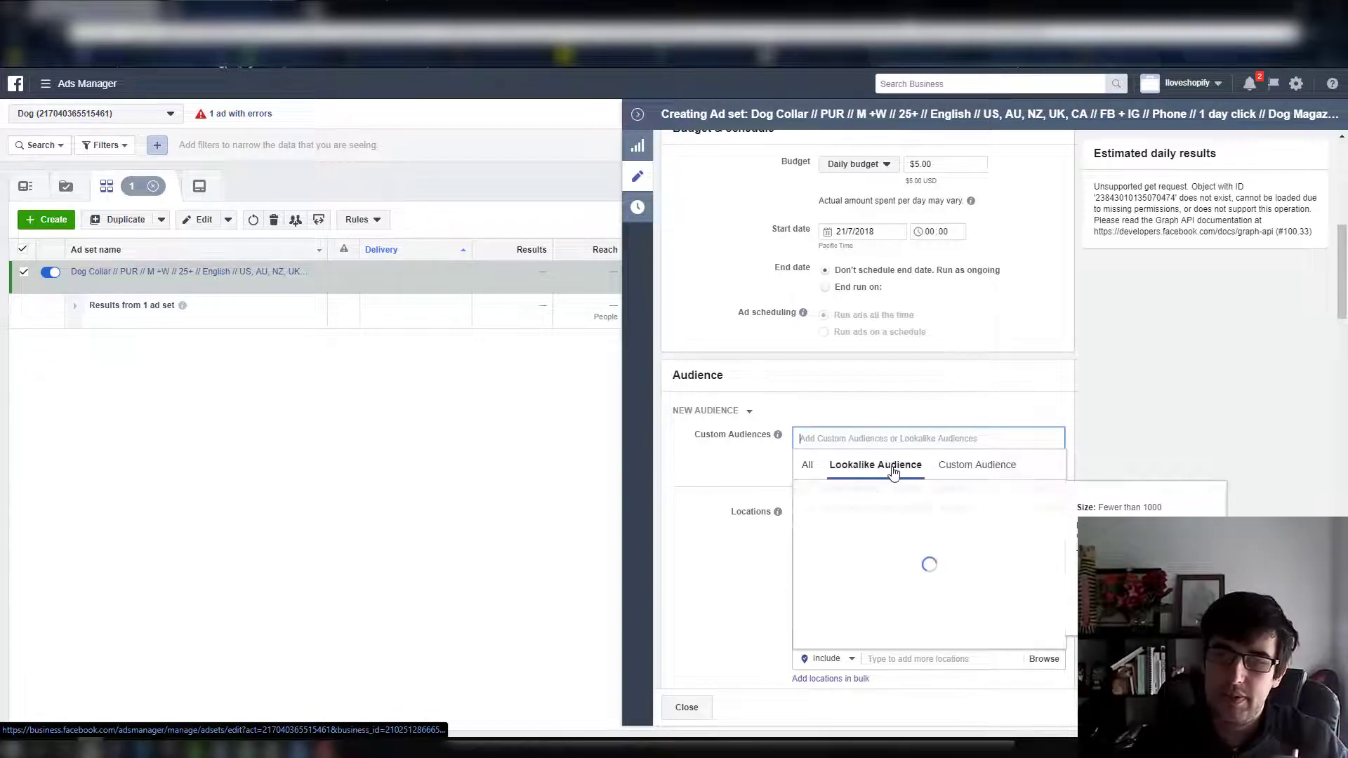
left_click(947, 475)
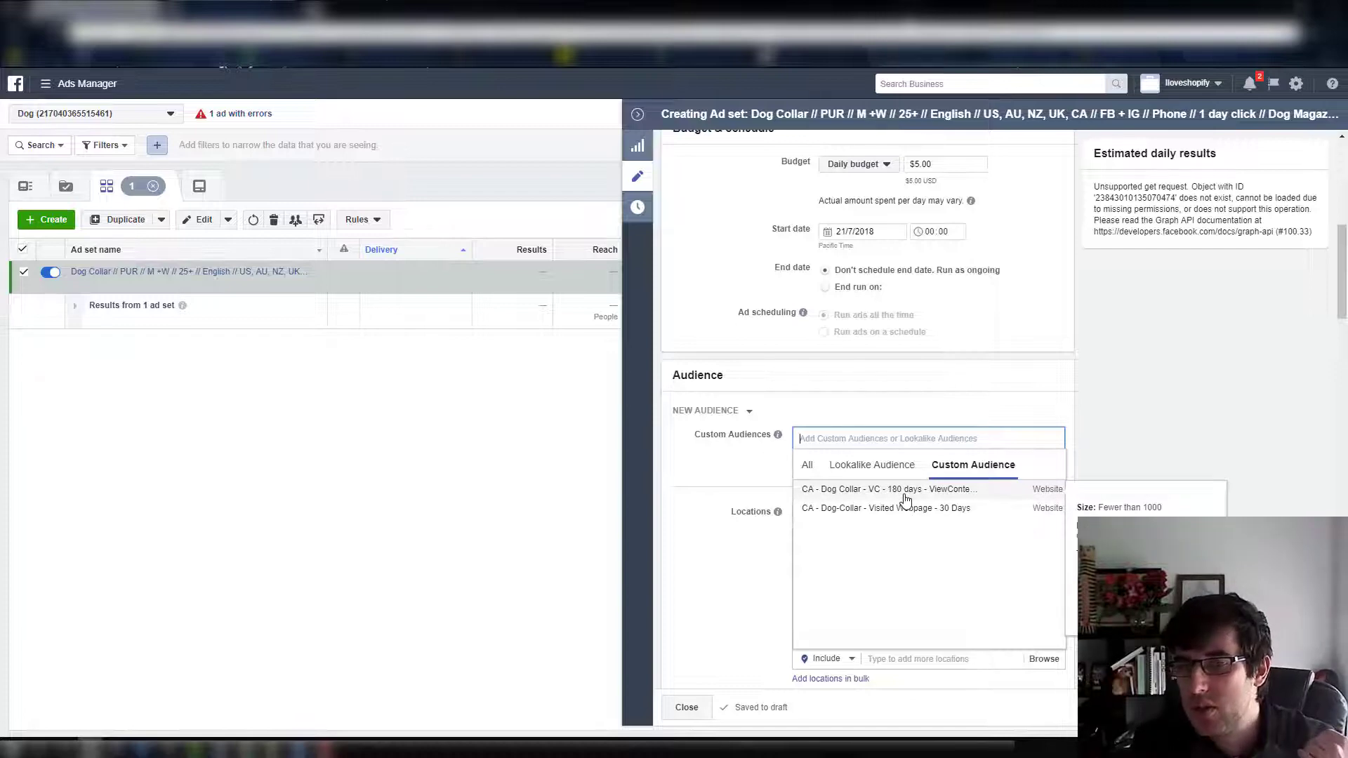
left_click(906, 489)
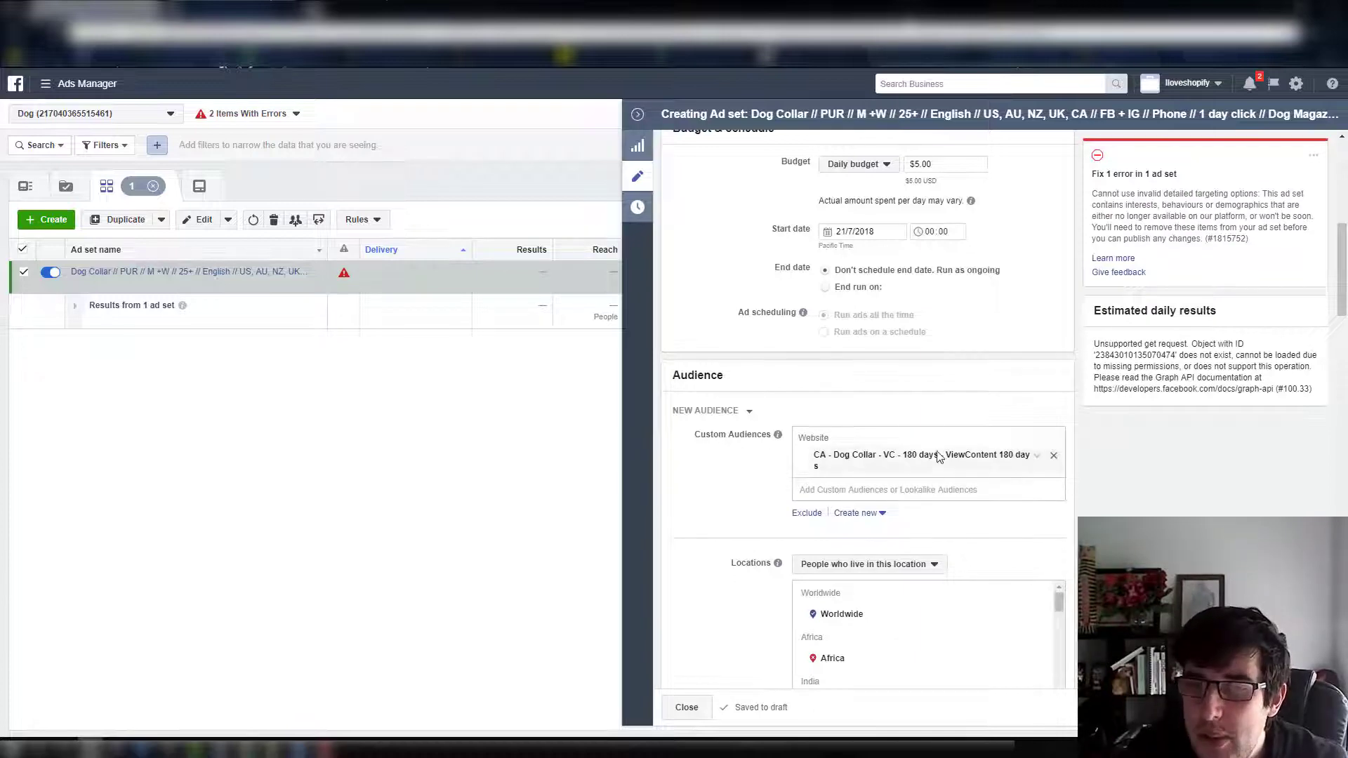
Remove all detailed targeting from the ad set: Petco, Online shopping, Dogs and Dog owners
scroll(953, 393, "down", 2)
scroll(1025, 531, "down", 3)
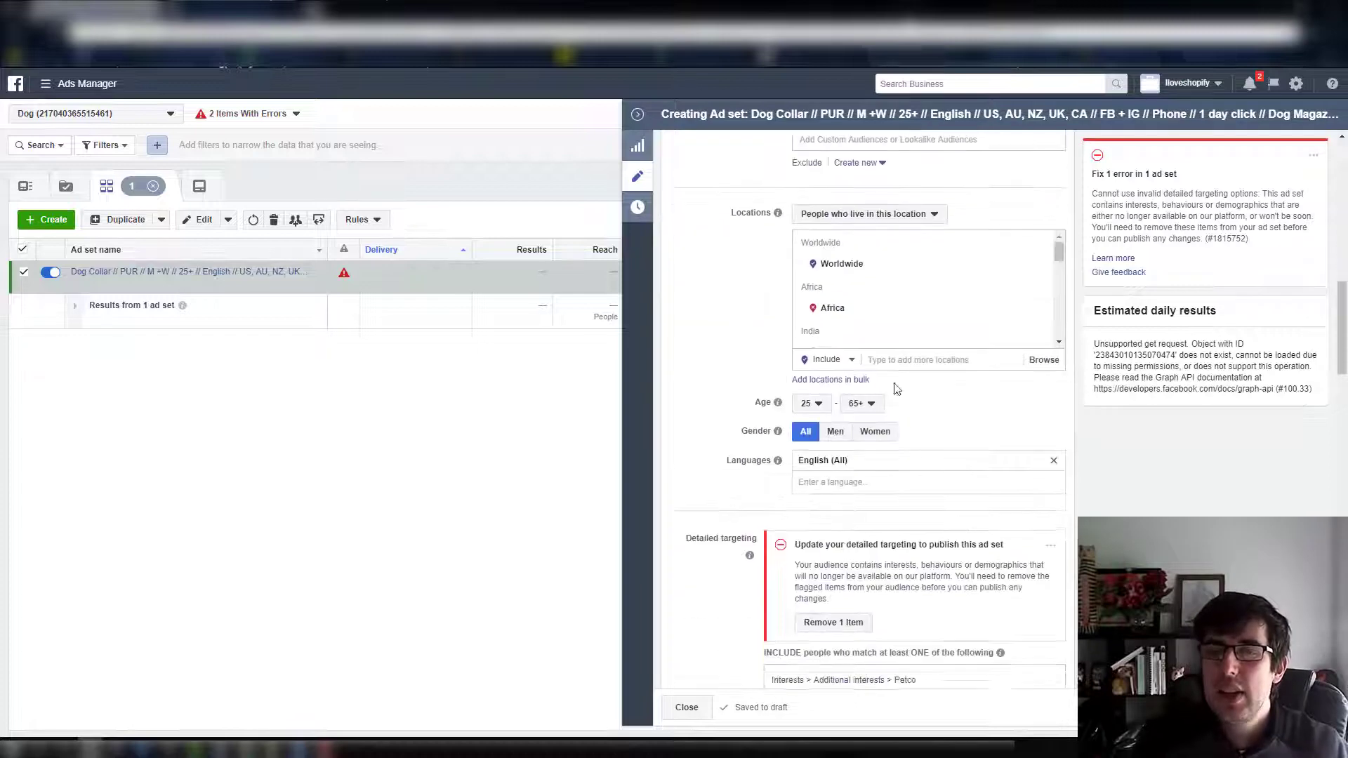
scroll(1026, 532, "down", 3)
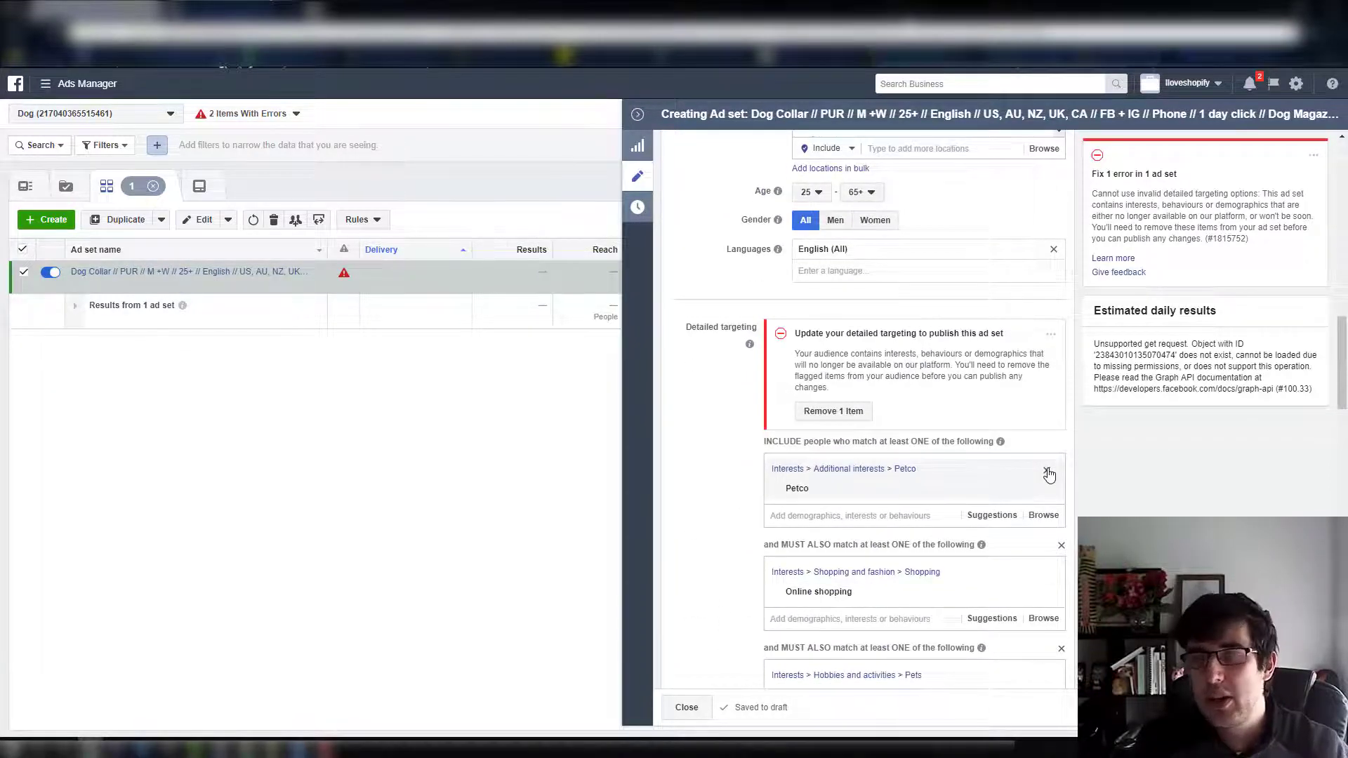
left_click(1047, 471)
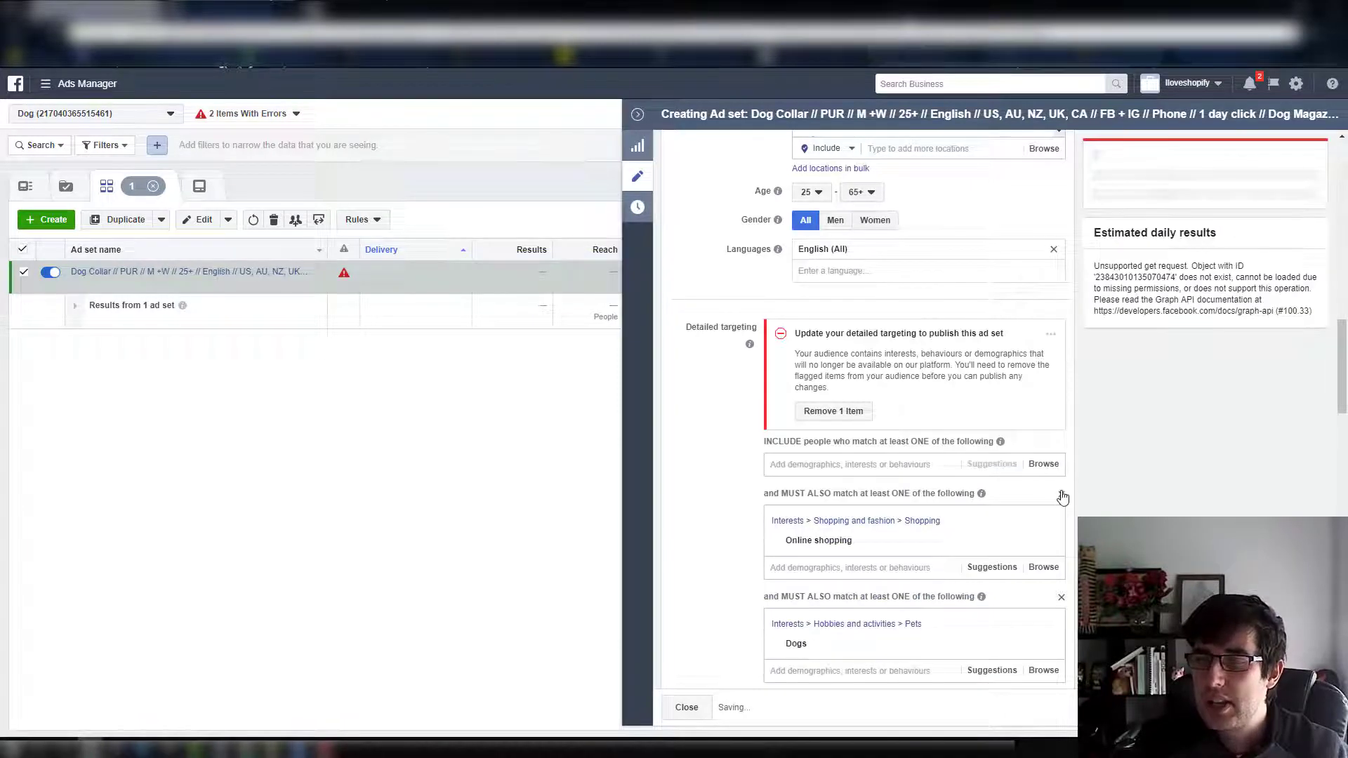
left_click(1061, 495)
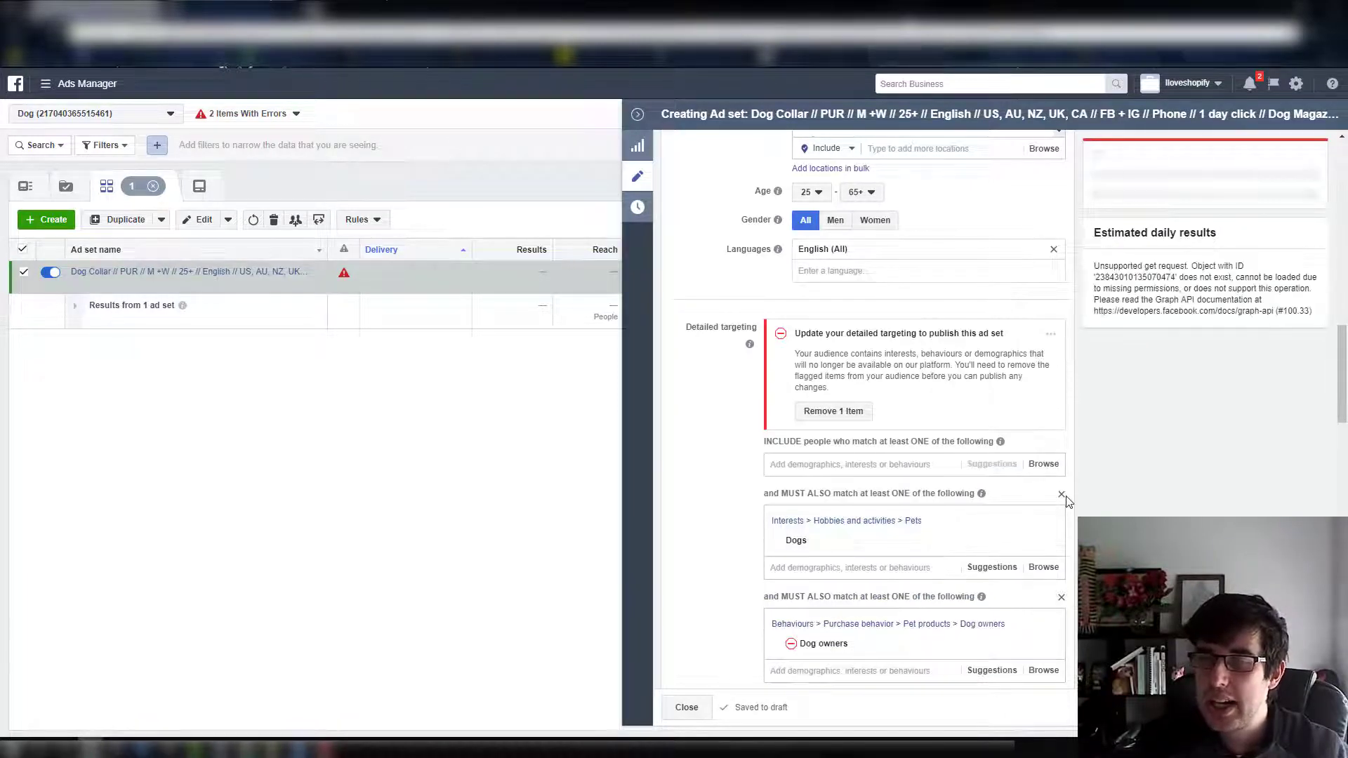
left_click(1062, 497)
left_click(1060, 495)
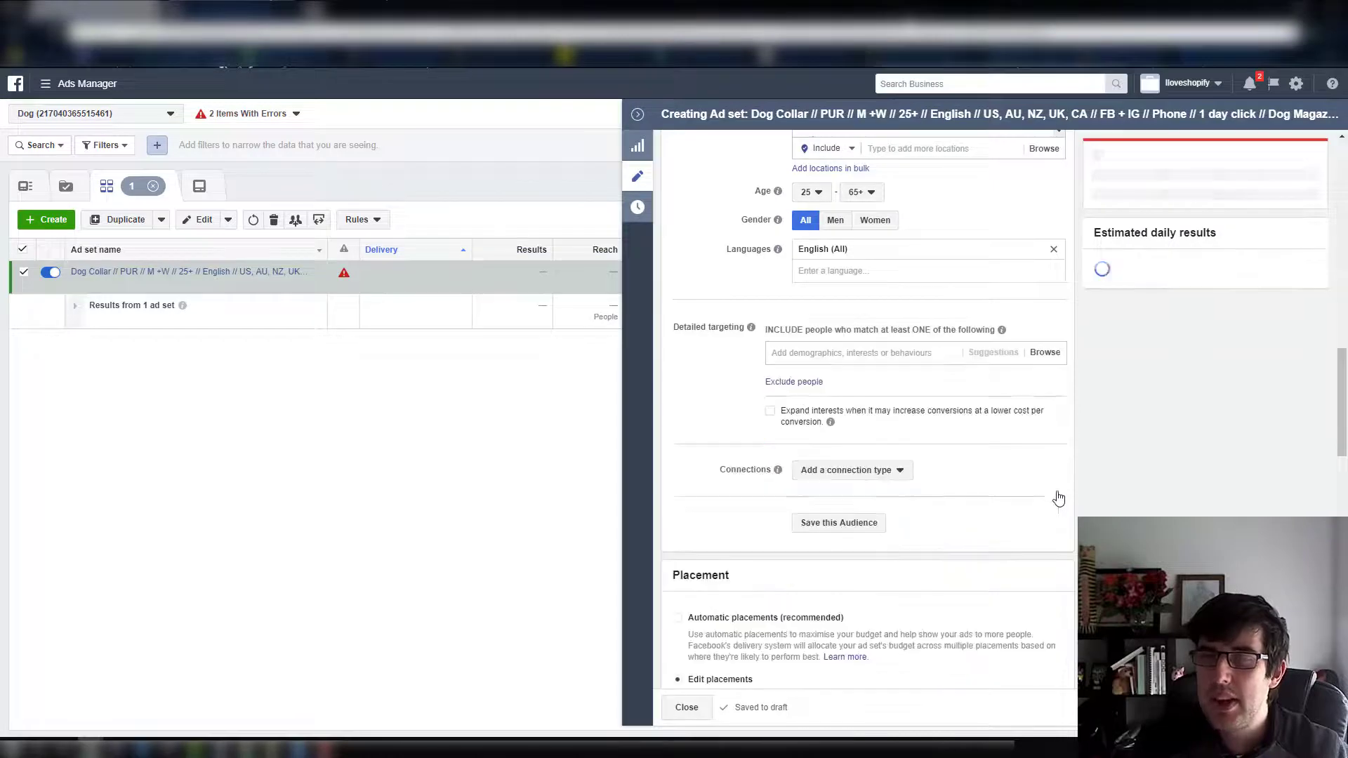
Examine which custom audiences can be excluded from the ad set, without choosing any of them
scroll(927, 497, "up", 5)
scroll(926, 496, "up", 2)
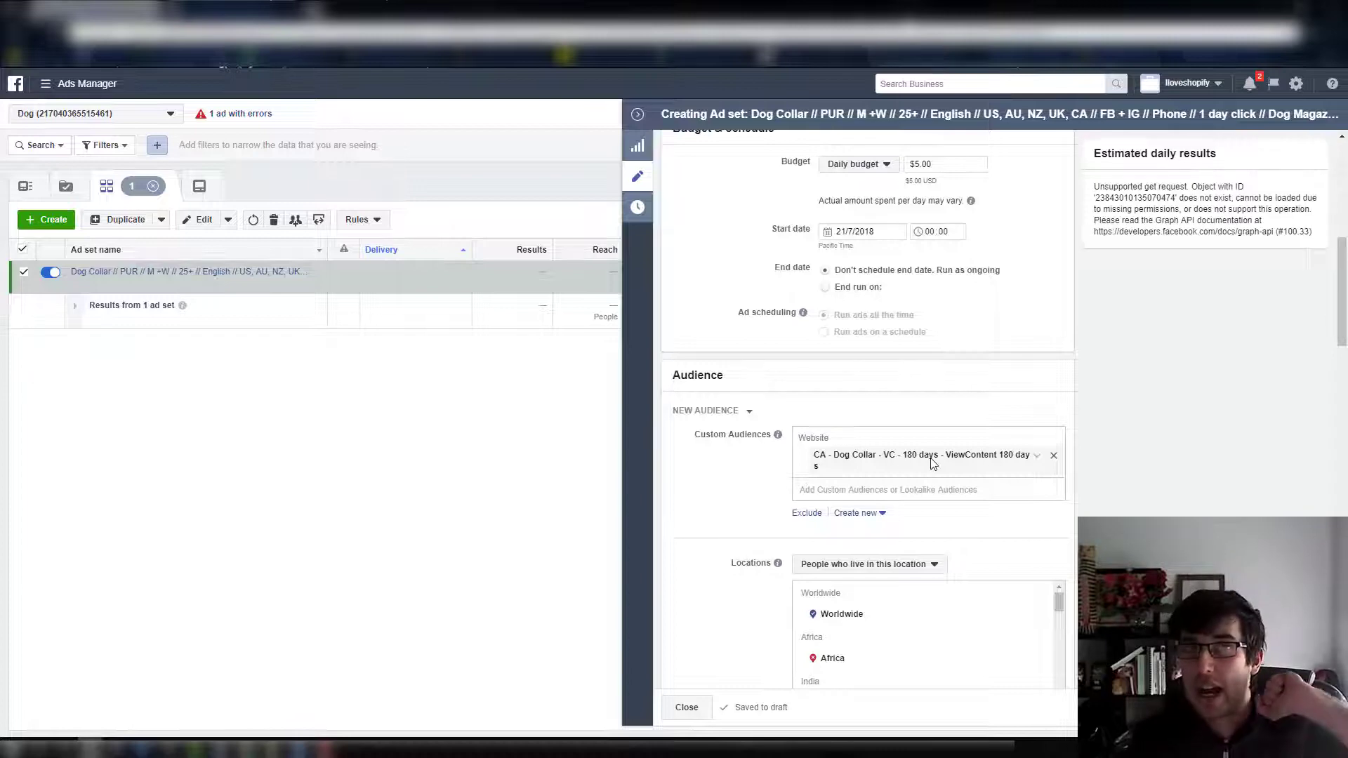
left_click(813, 515)
left_click(818, 551)
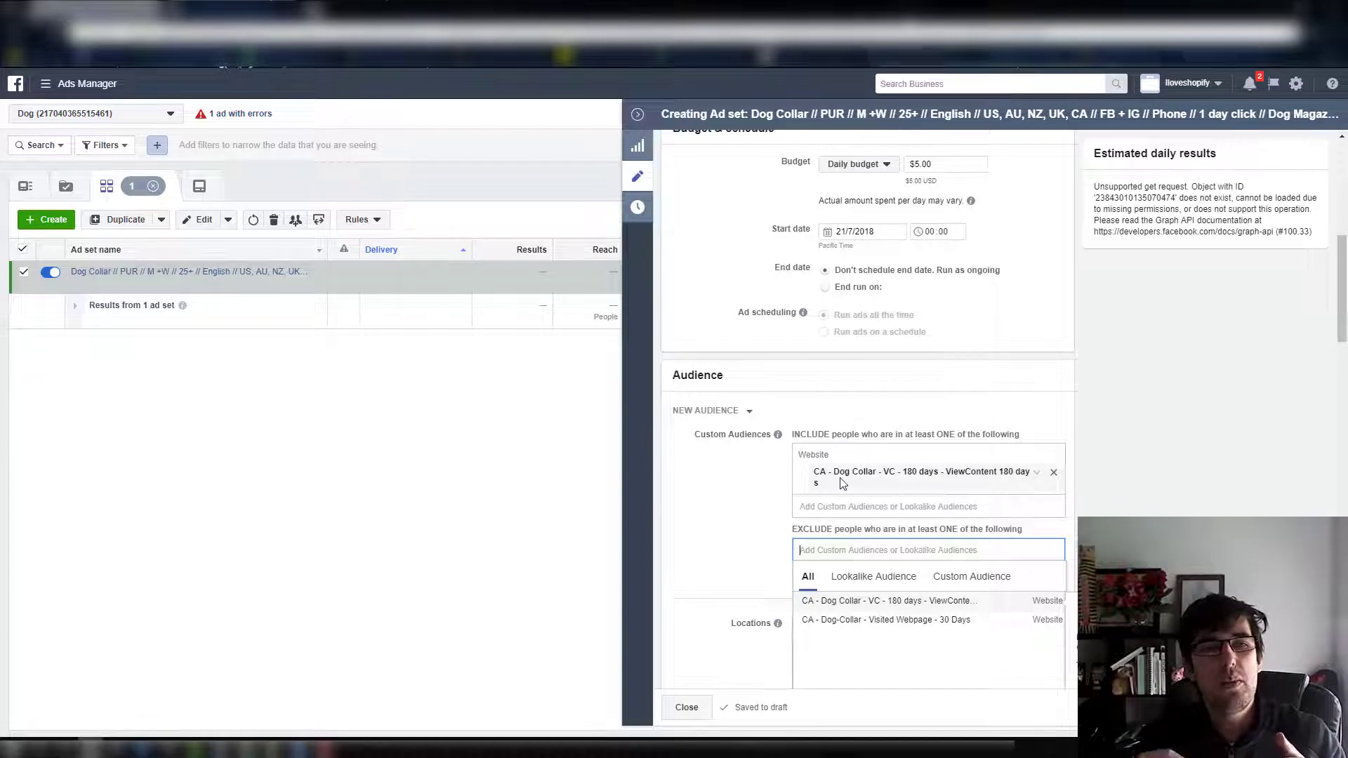
left_click(762, 504)
mouse_move(880, 469)
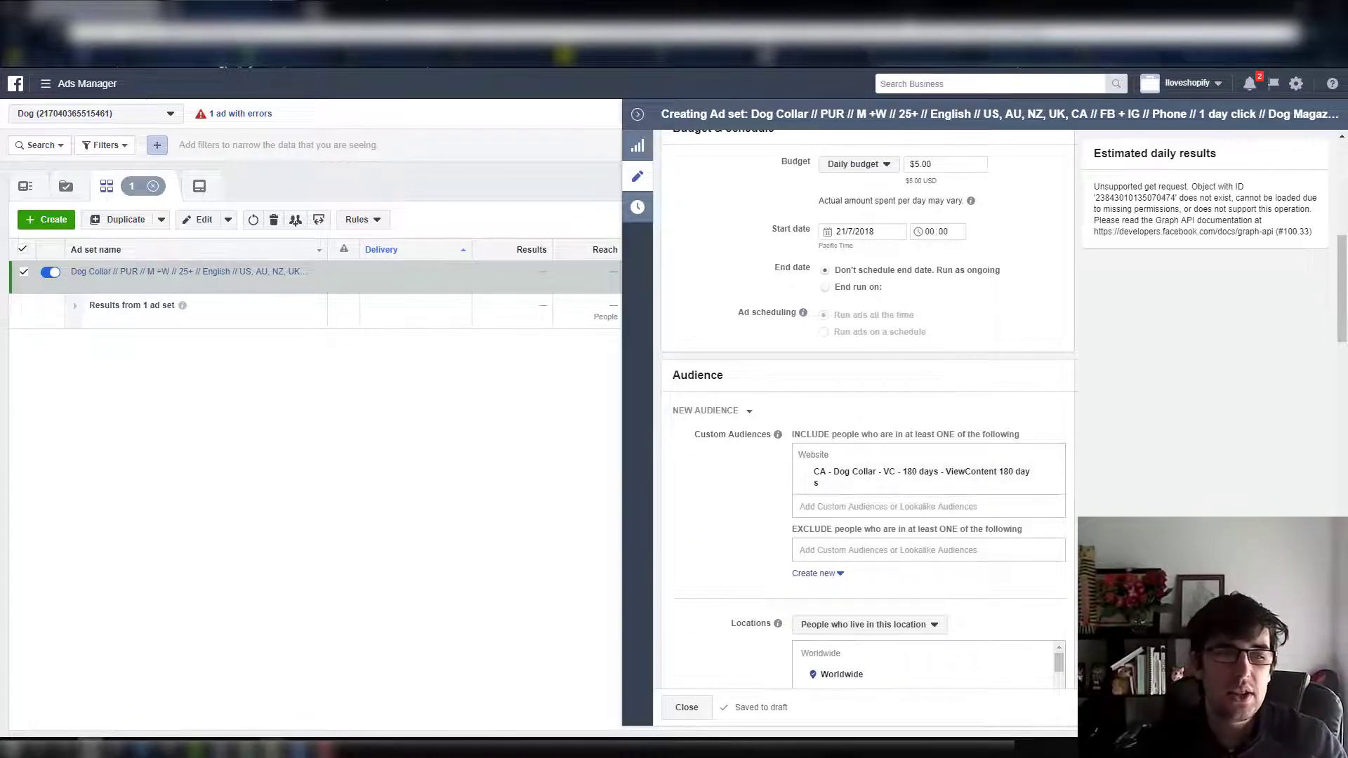
left_click(328, 749)
left_click(327, 749)
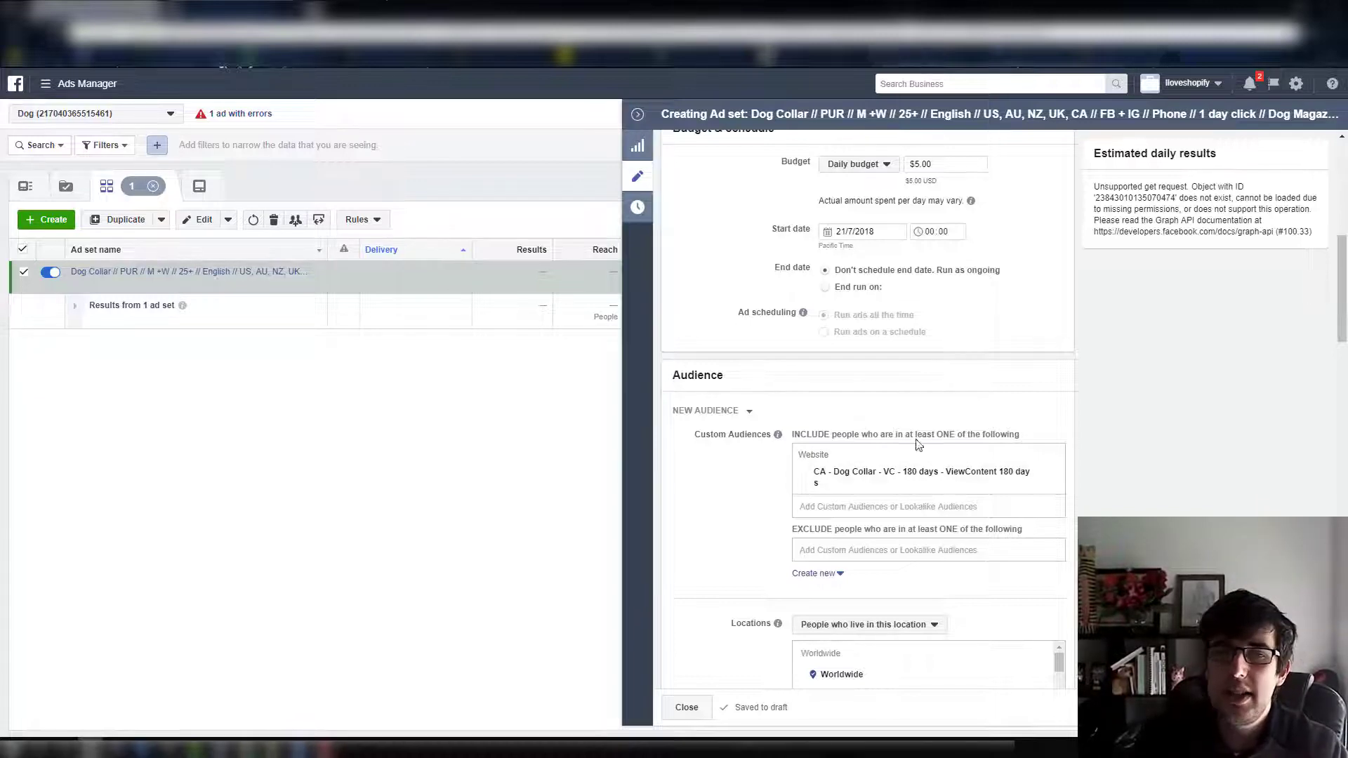
left_click(210, 279)
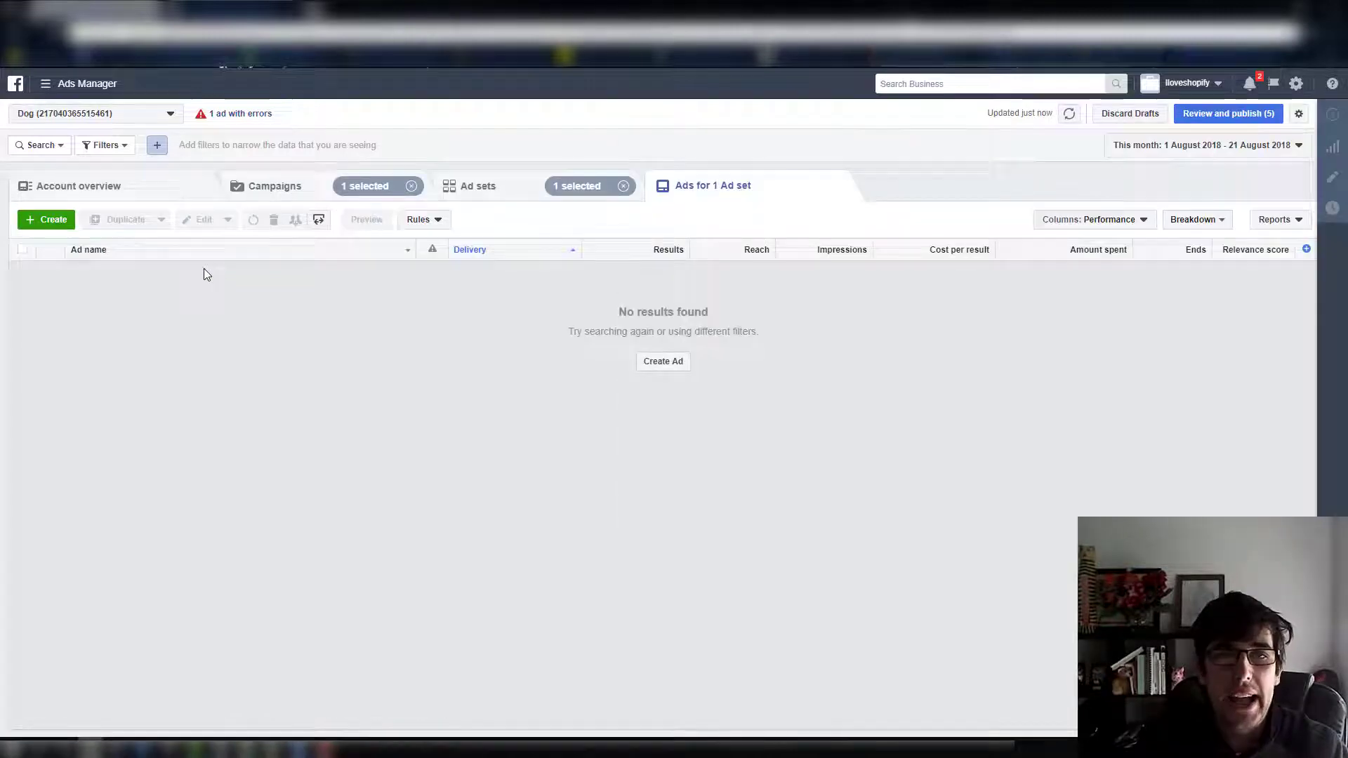
left_click(668, 363)
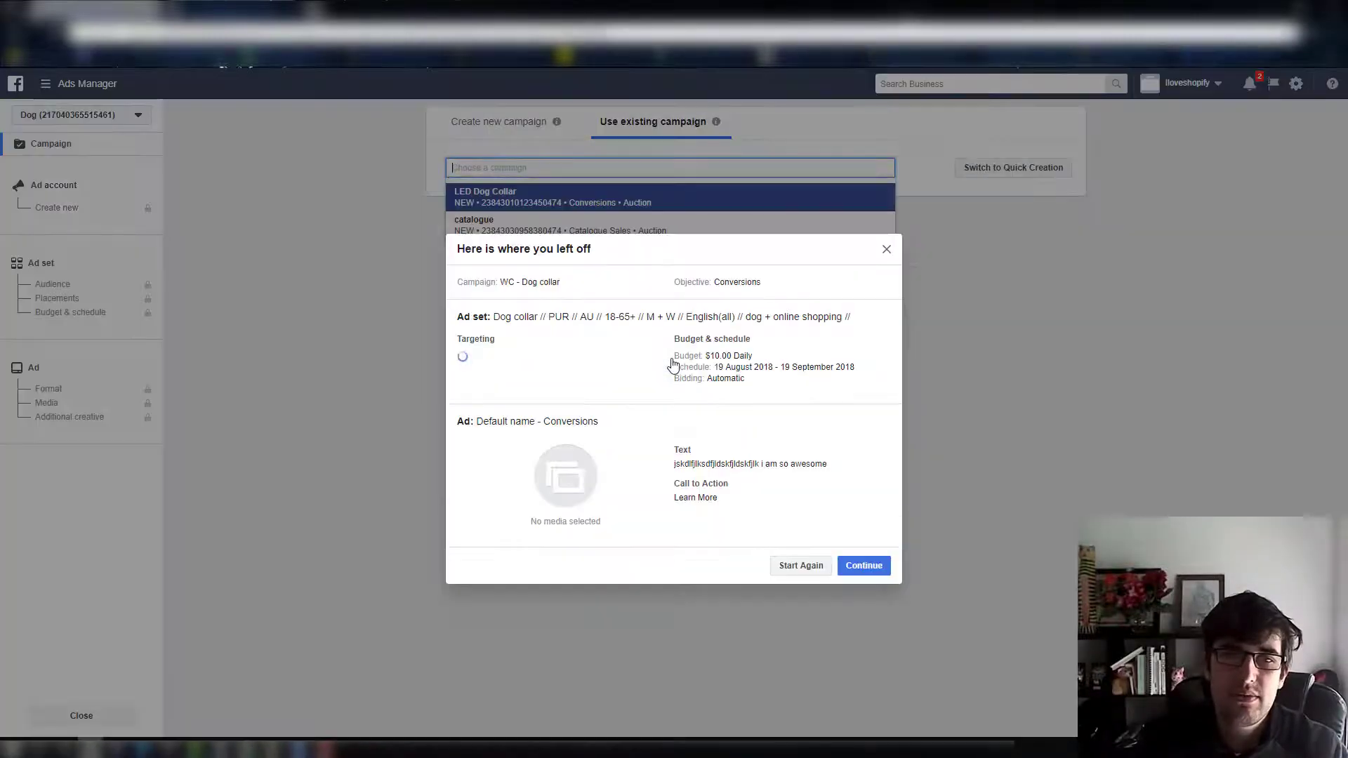
left_click(882, 252)
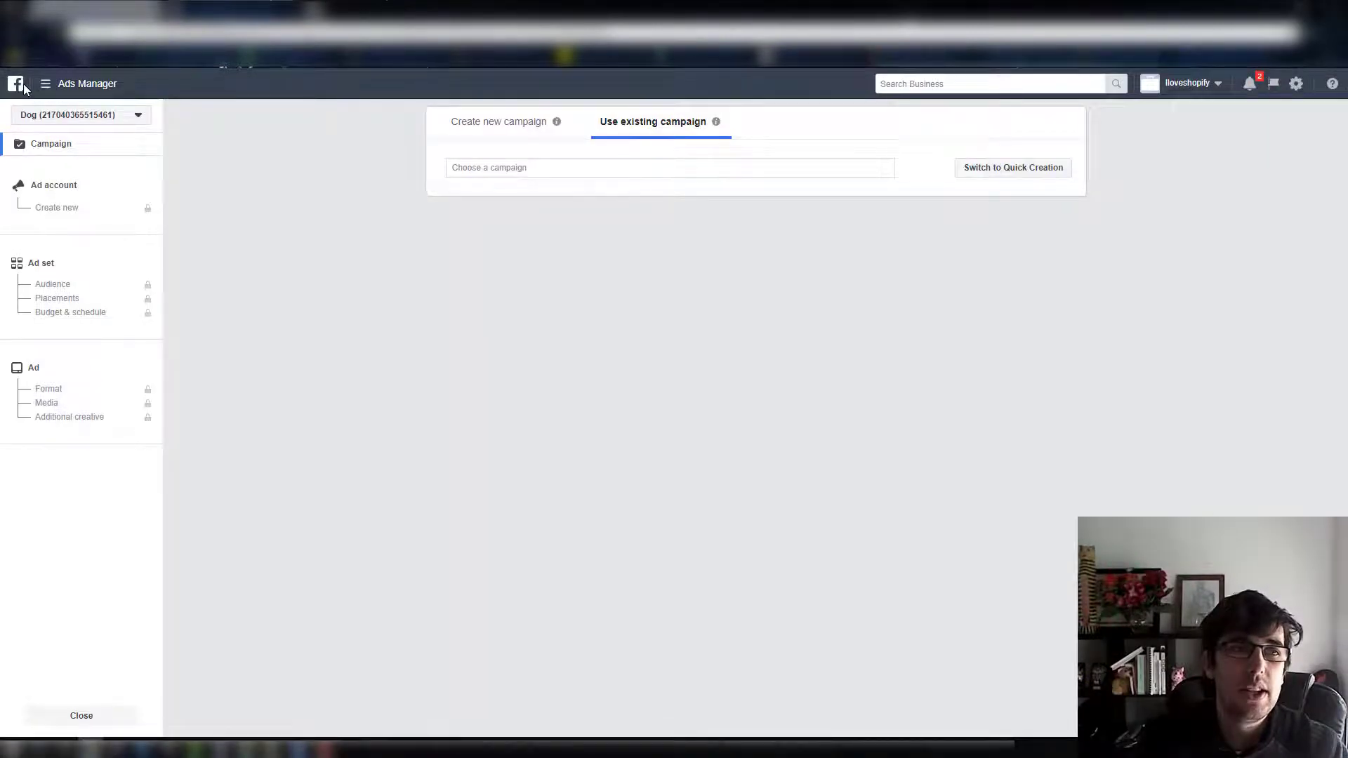
left_click(49, 102)
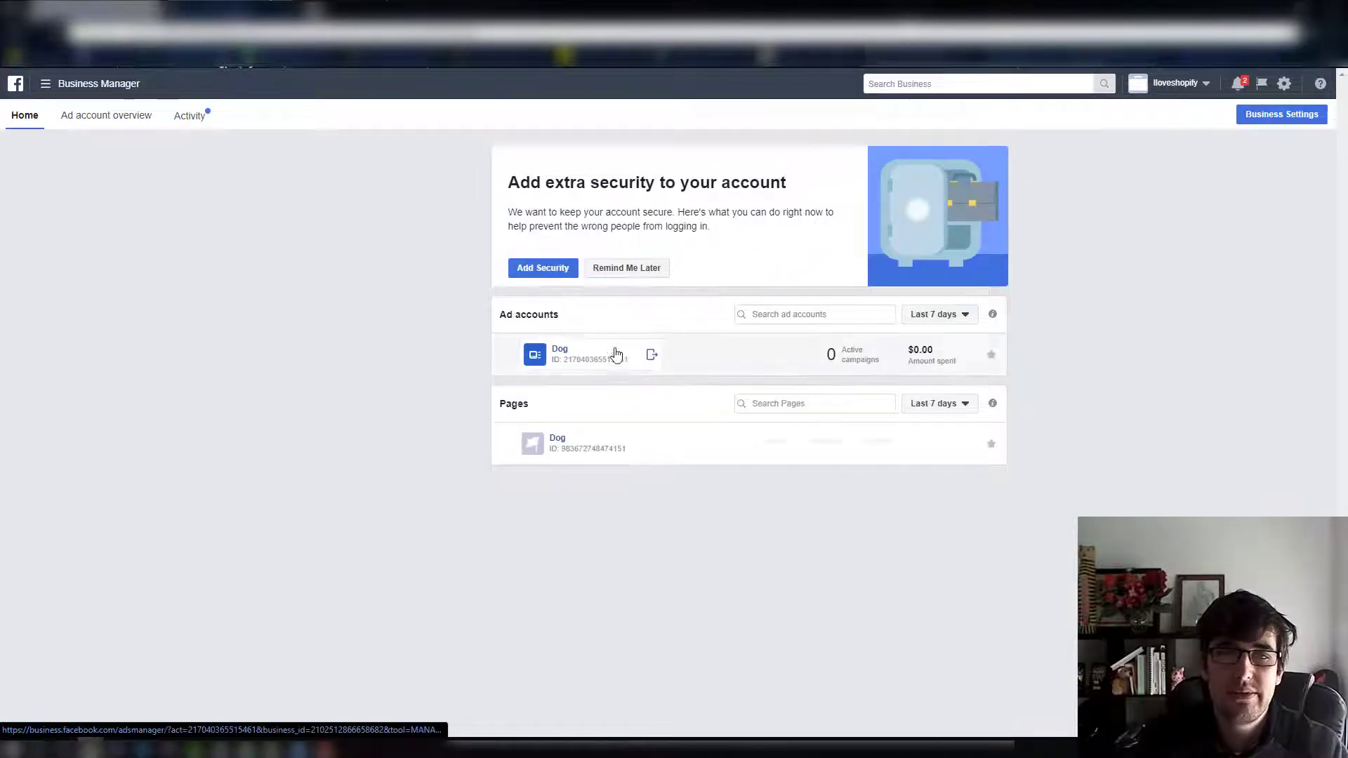
left_click(565, 351)
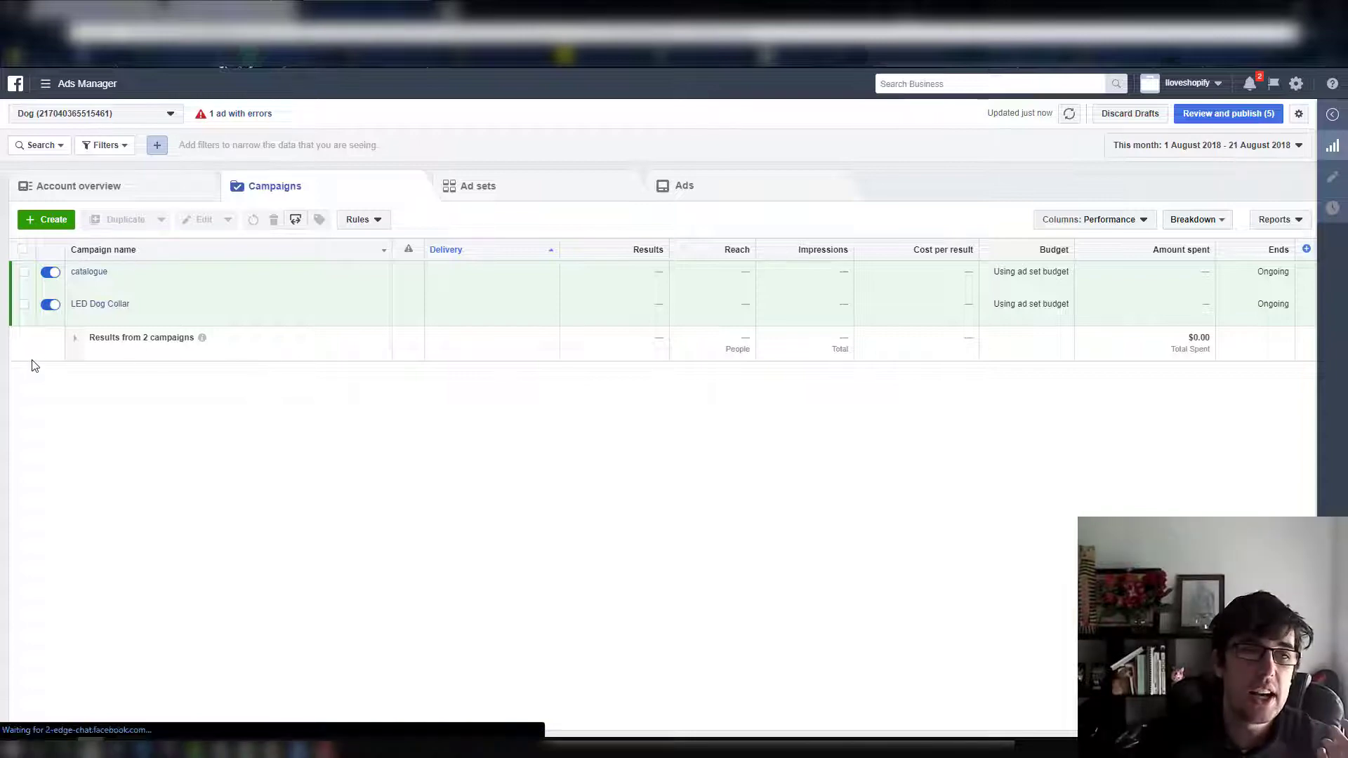
Reopen the LED Dog Collar campaign's ad set for editing and review its budget and custom audience settings
mouse_move(112, 309)
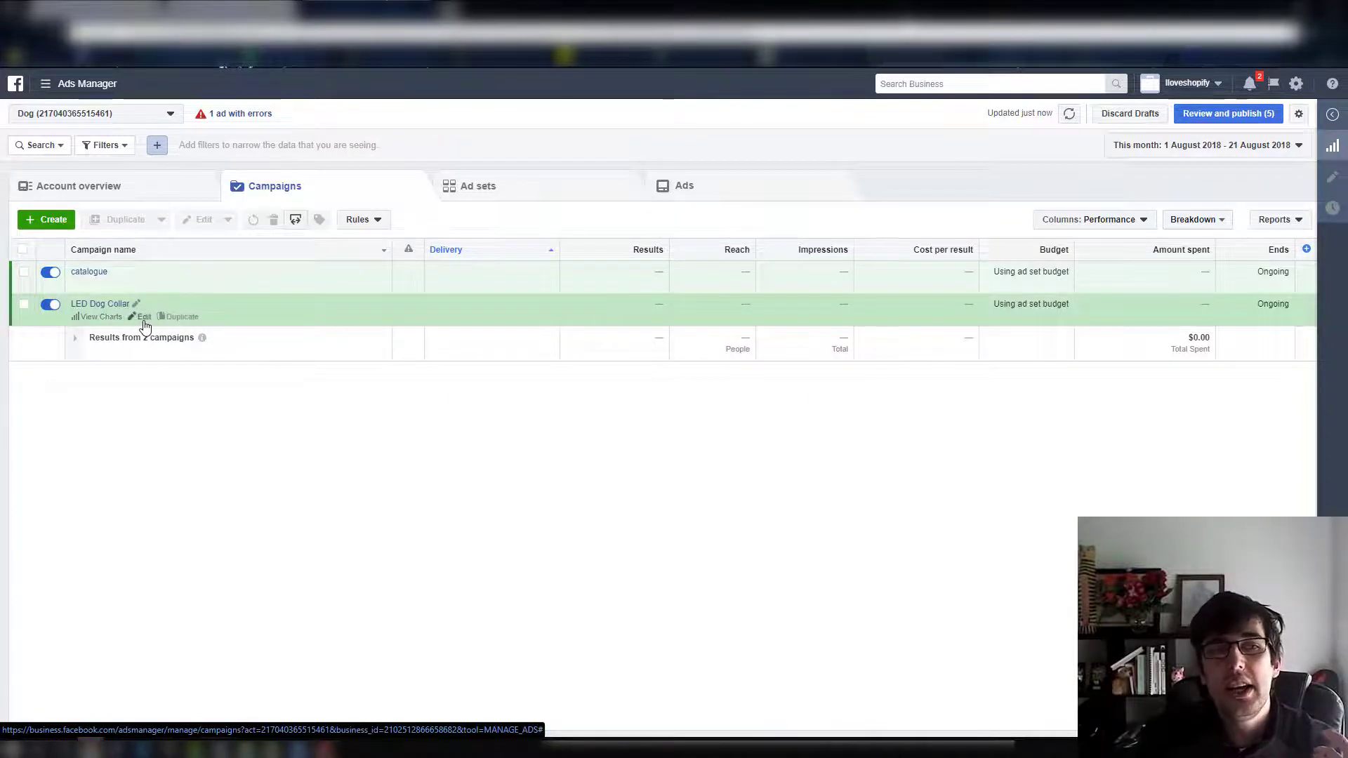
left_click(142, 317)
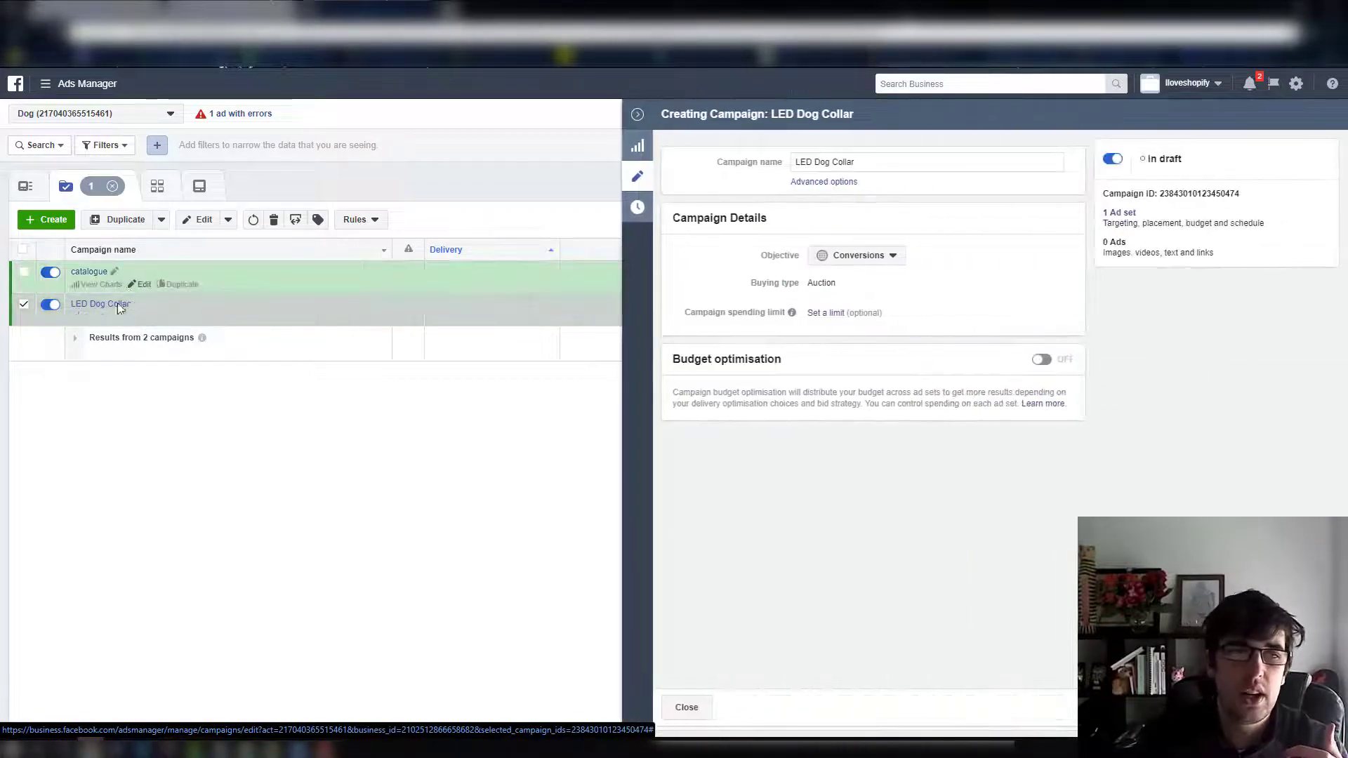
left_click(112, 304)
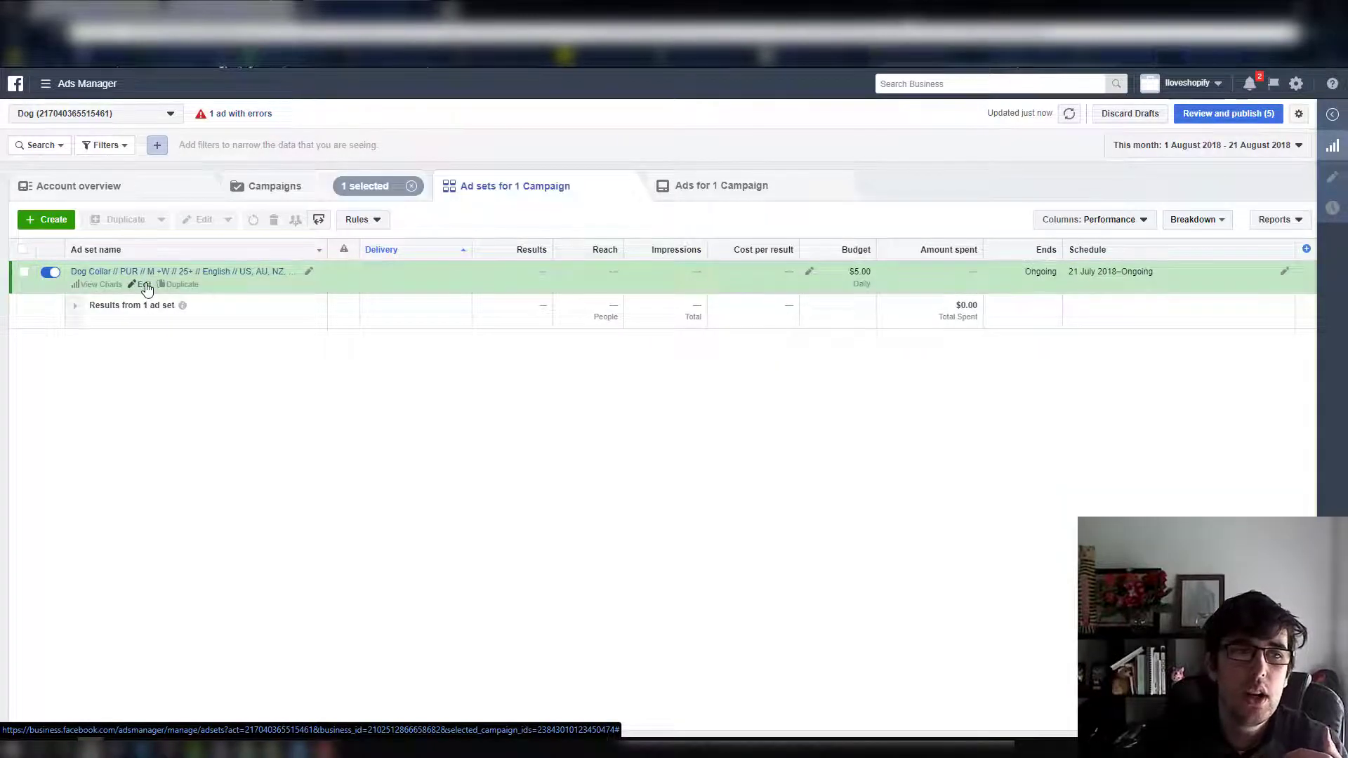
left_click(144, 284)
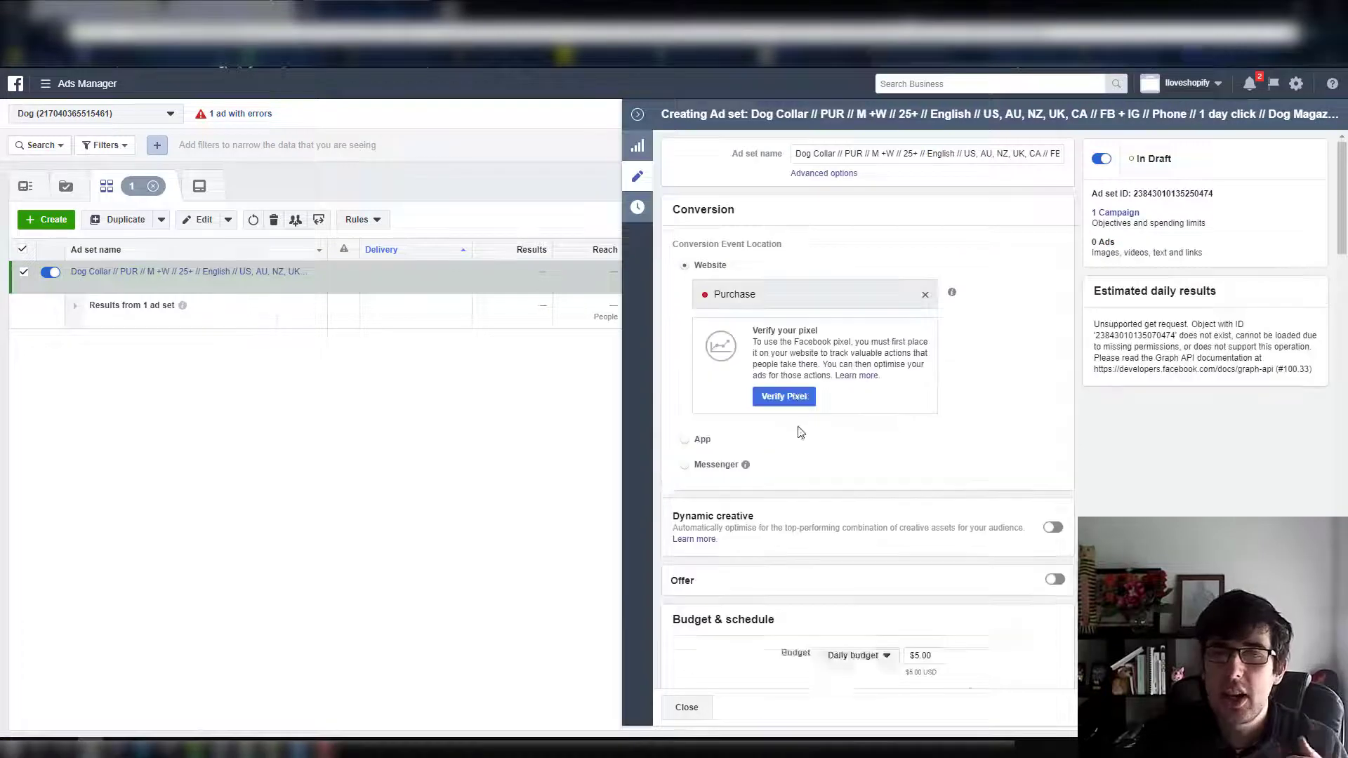
scroll(798, 432, "down", 7)
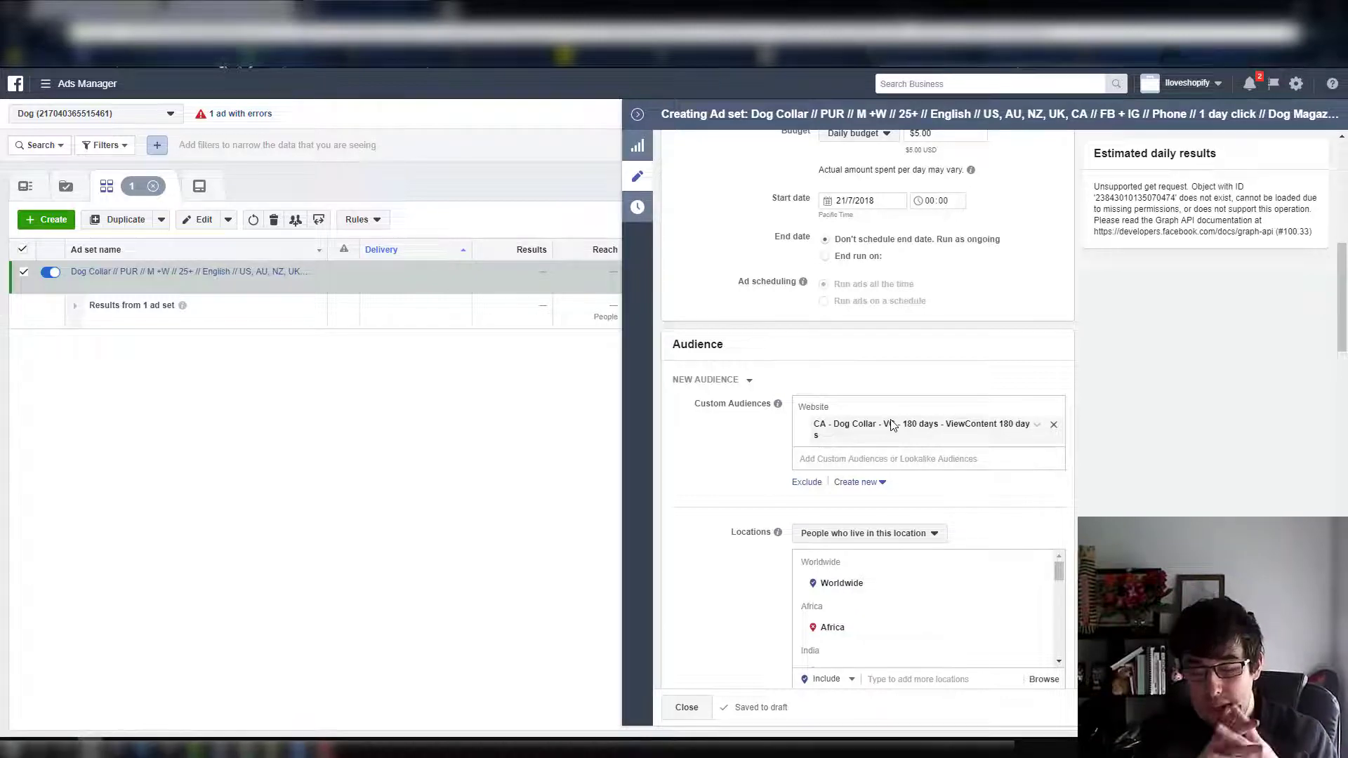
scroll(891, 424, "up", 1)
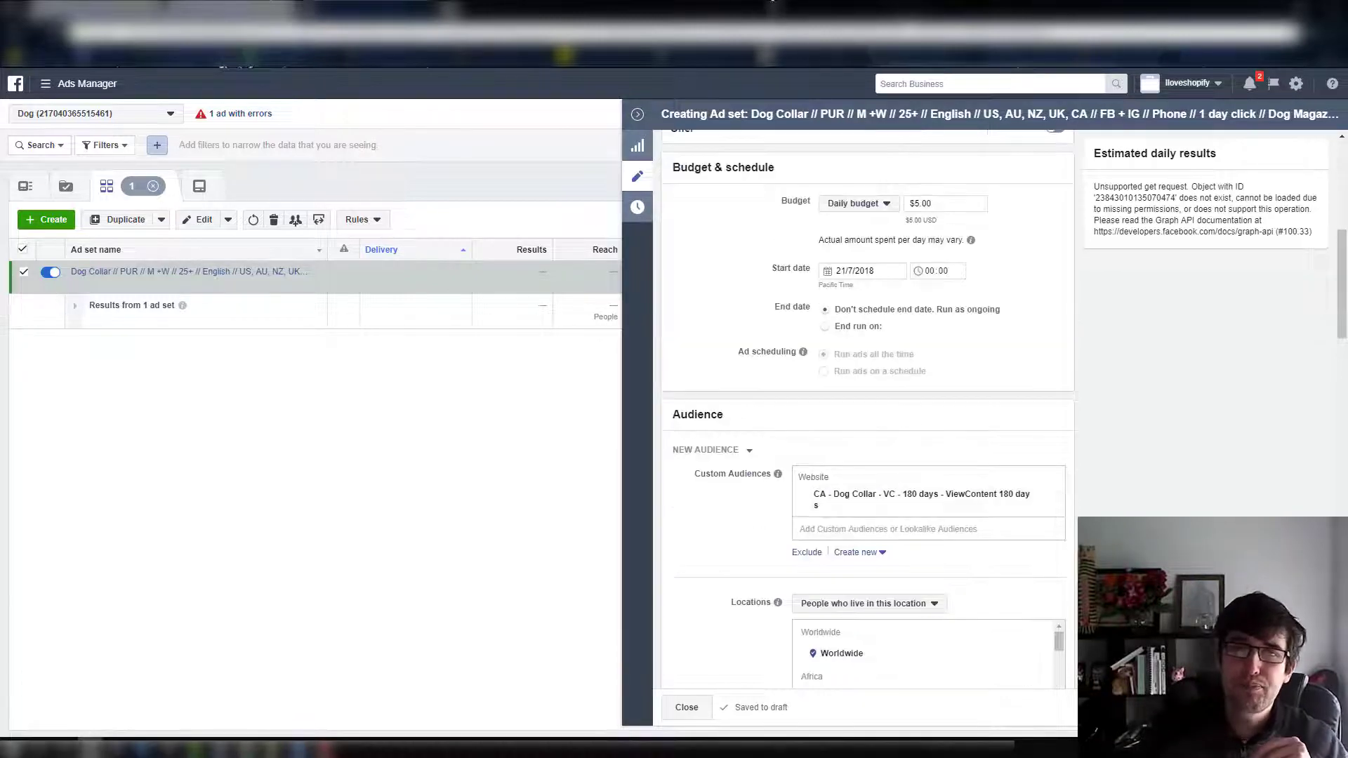
Close the ad set editor and open the Audiences library to review the account's custom audiences
left_click(639, 117)
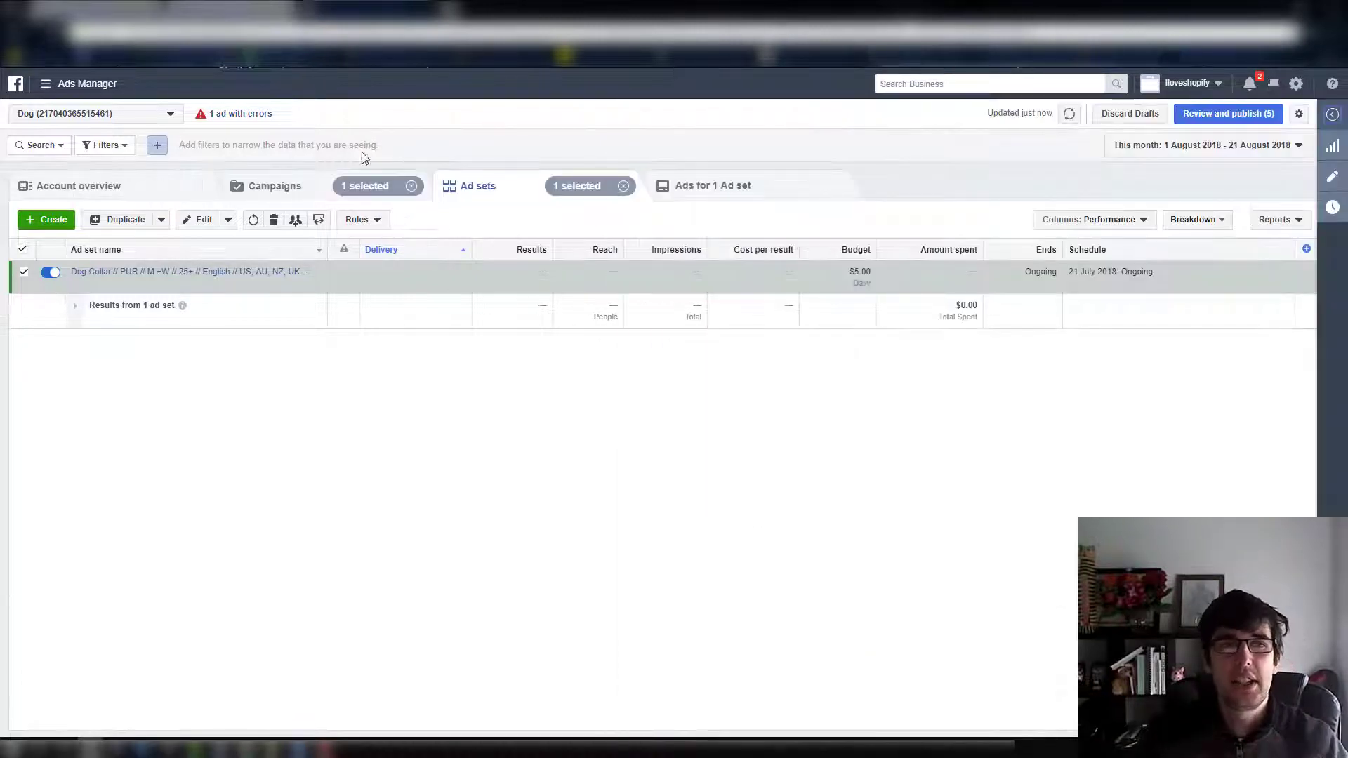
left_click(47, 87)
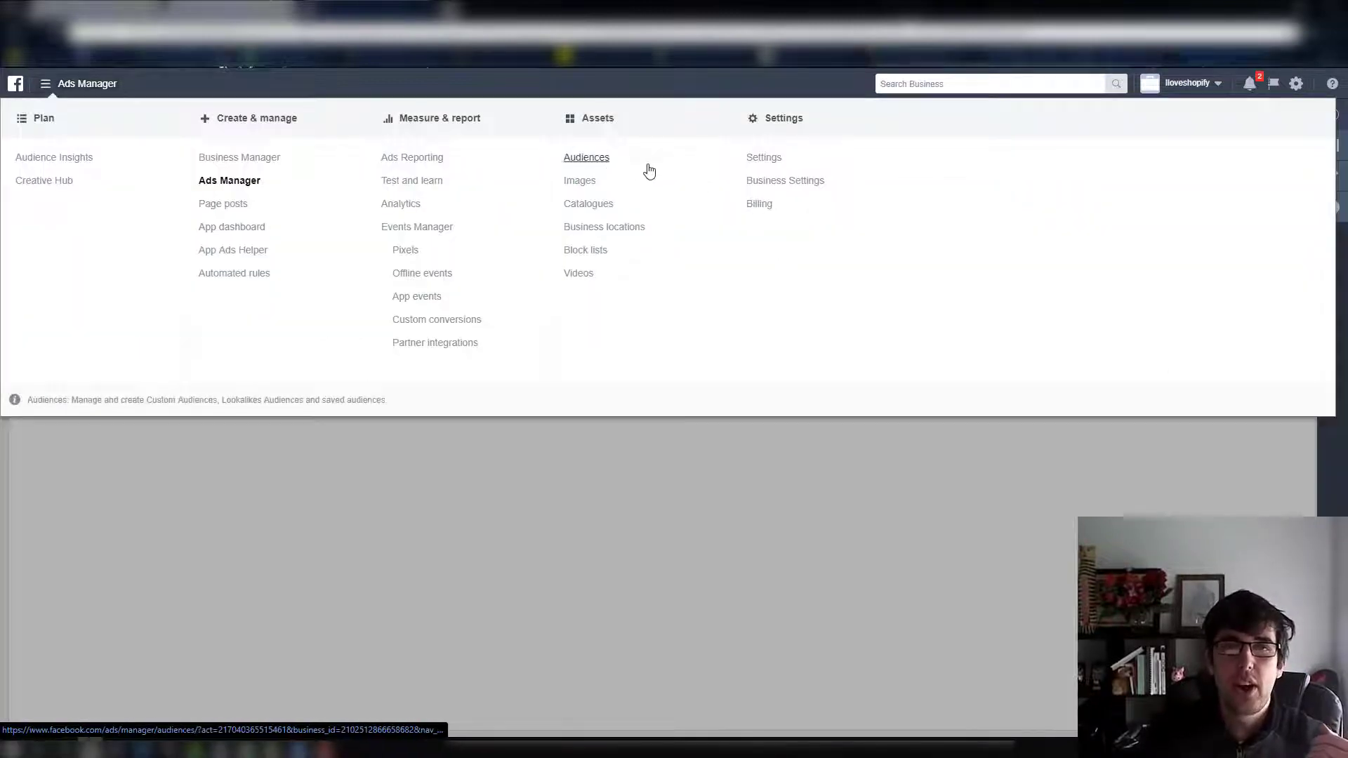
left_click(602, 157)
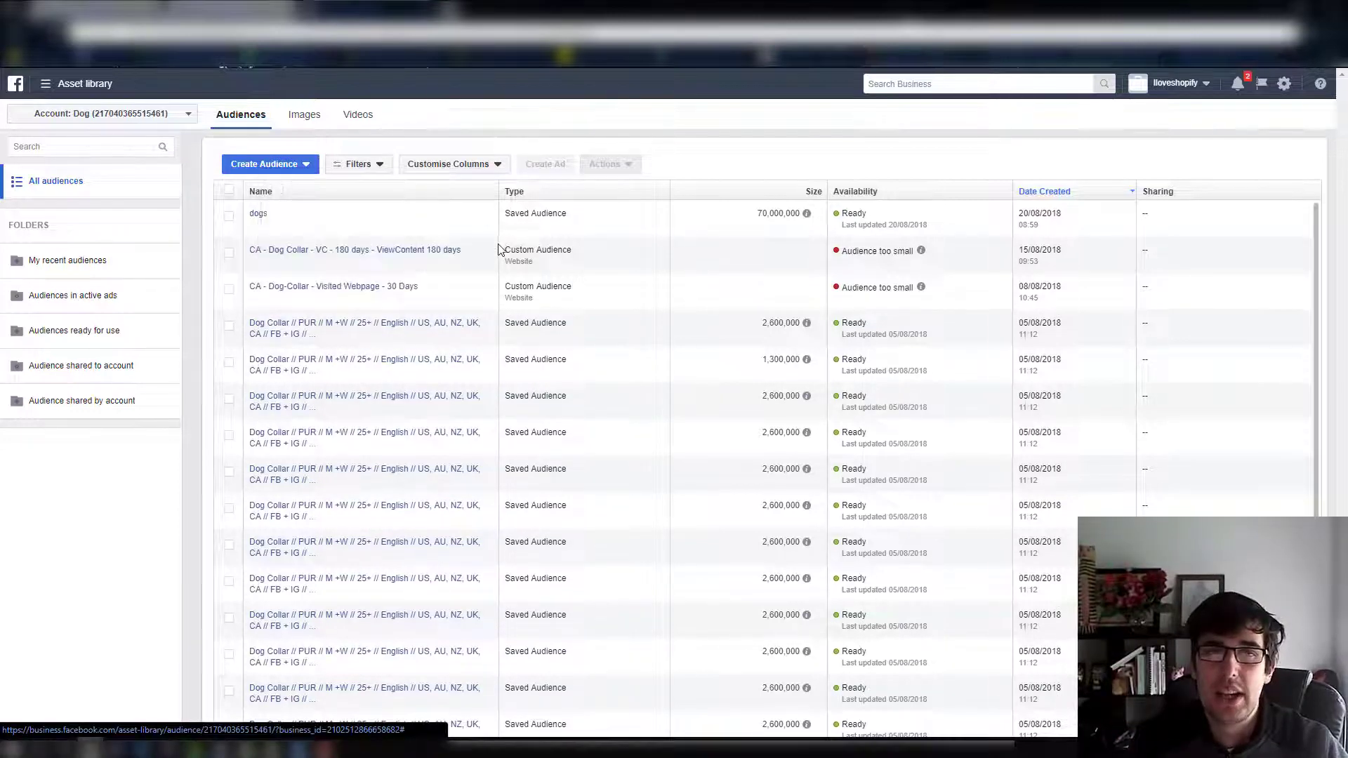
mouse_move(395, 253)
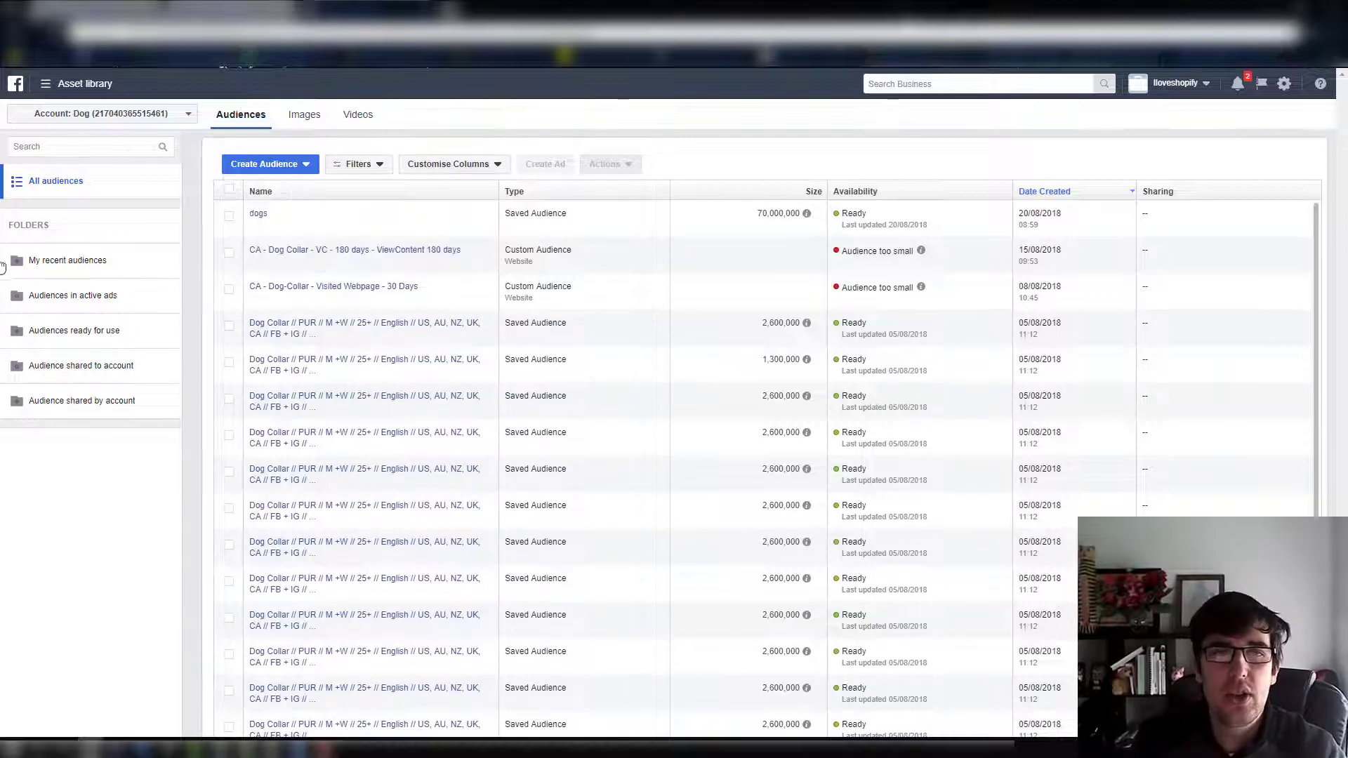
Start a lookalike audience with "CA - Dog Collar - VC - 180 days - ViewContent 180 days" as its source
left_click(228, 254)
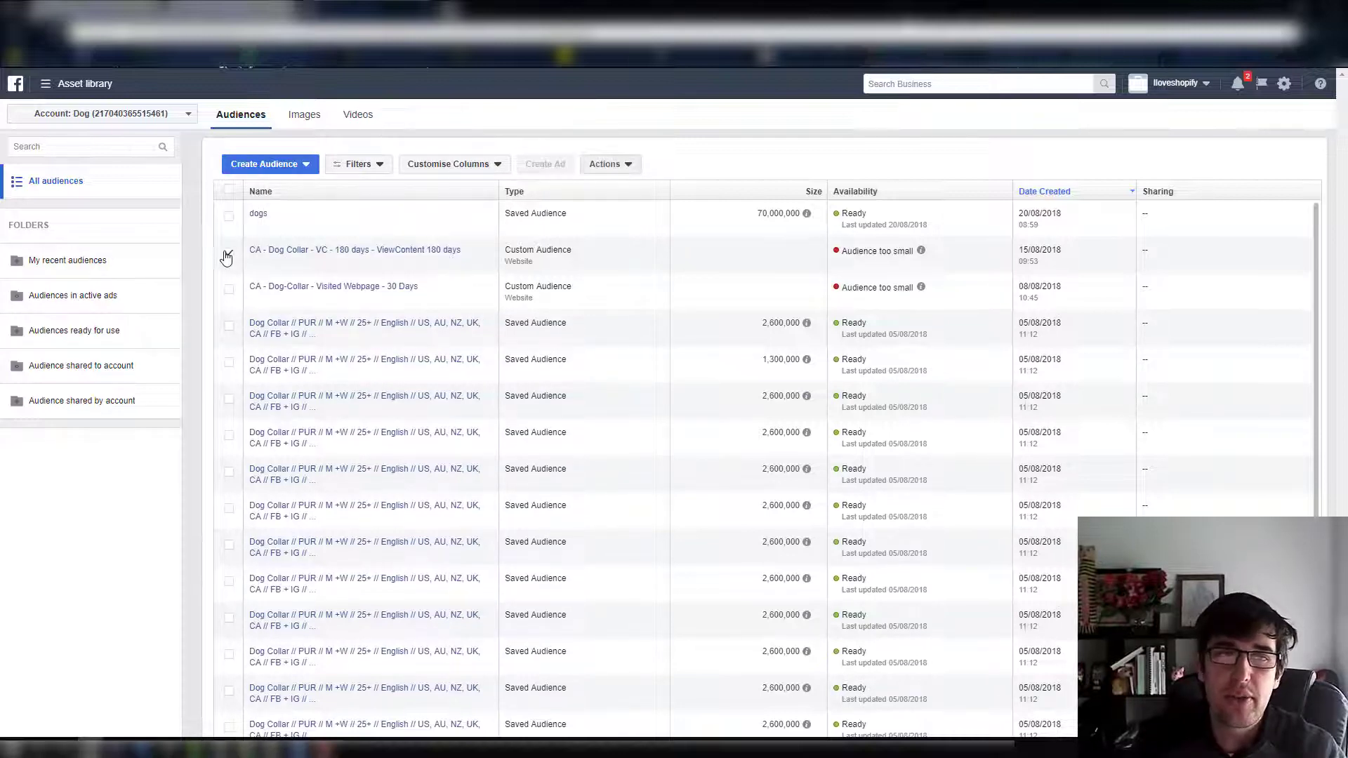
left_click(305, 164)
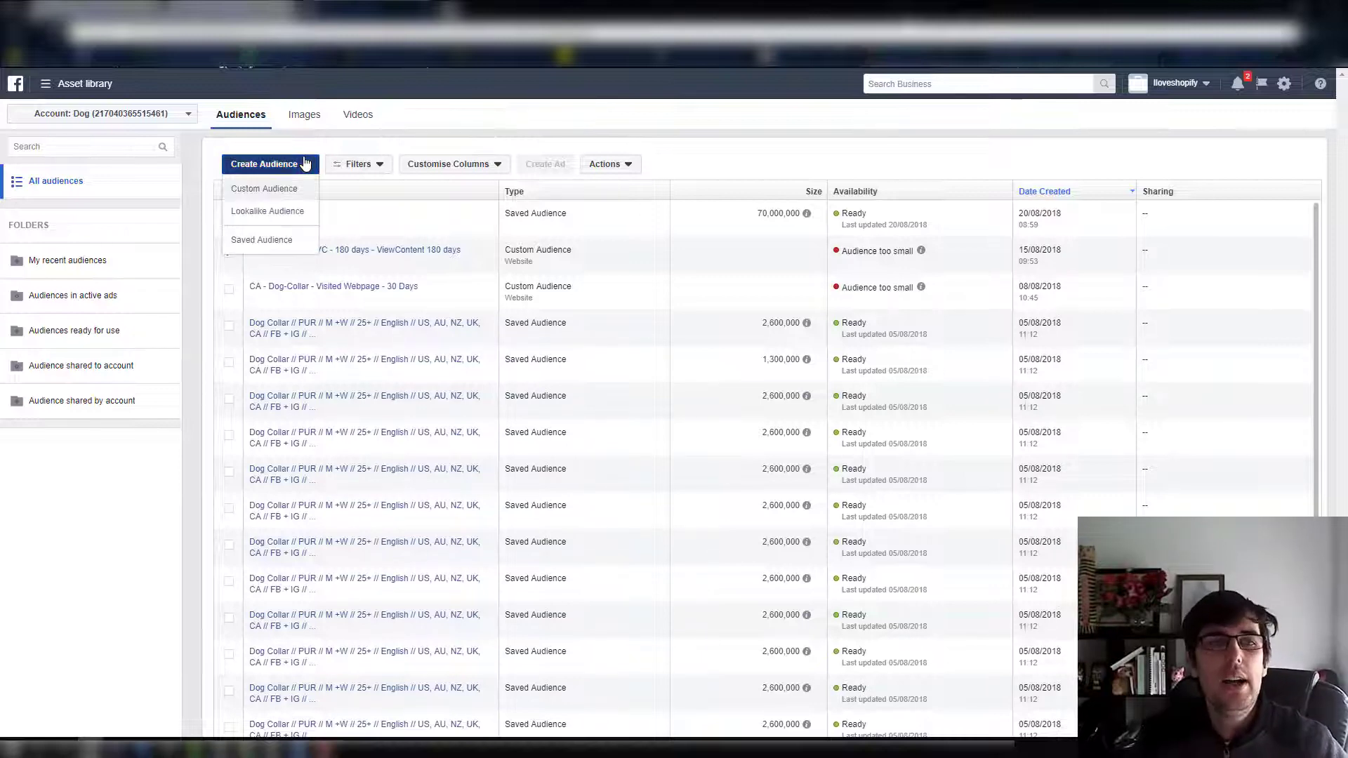
left_click(280, 214)
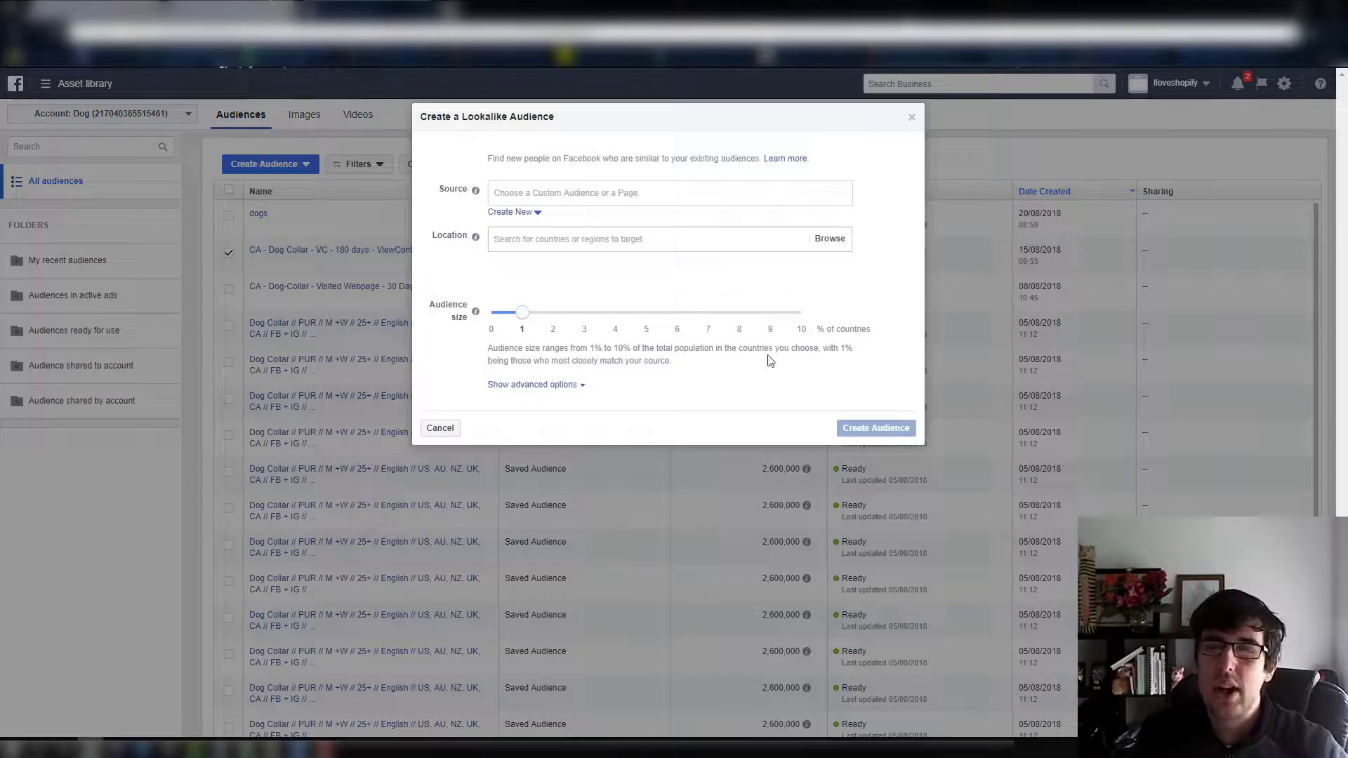
left_click(599, 191)
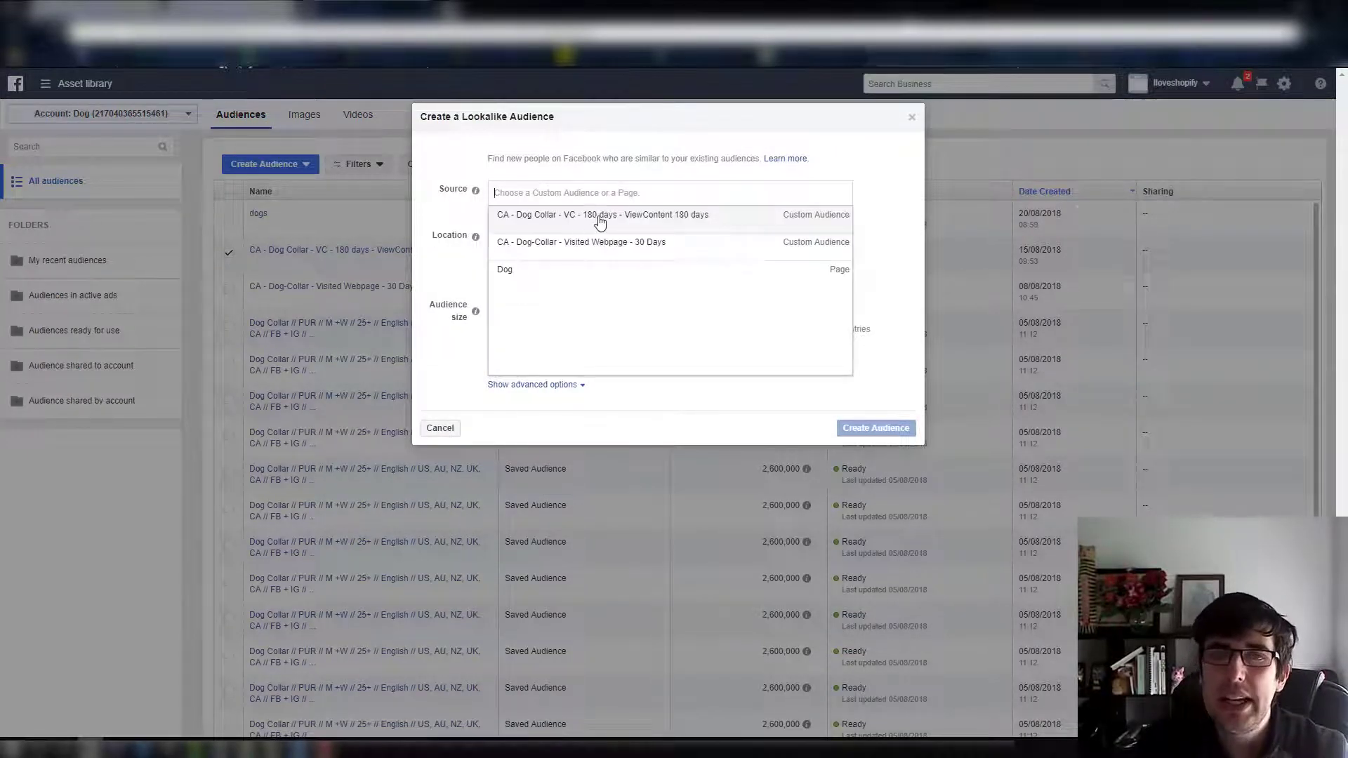
left_click(597, 216)
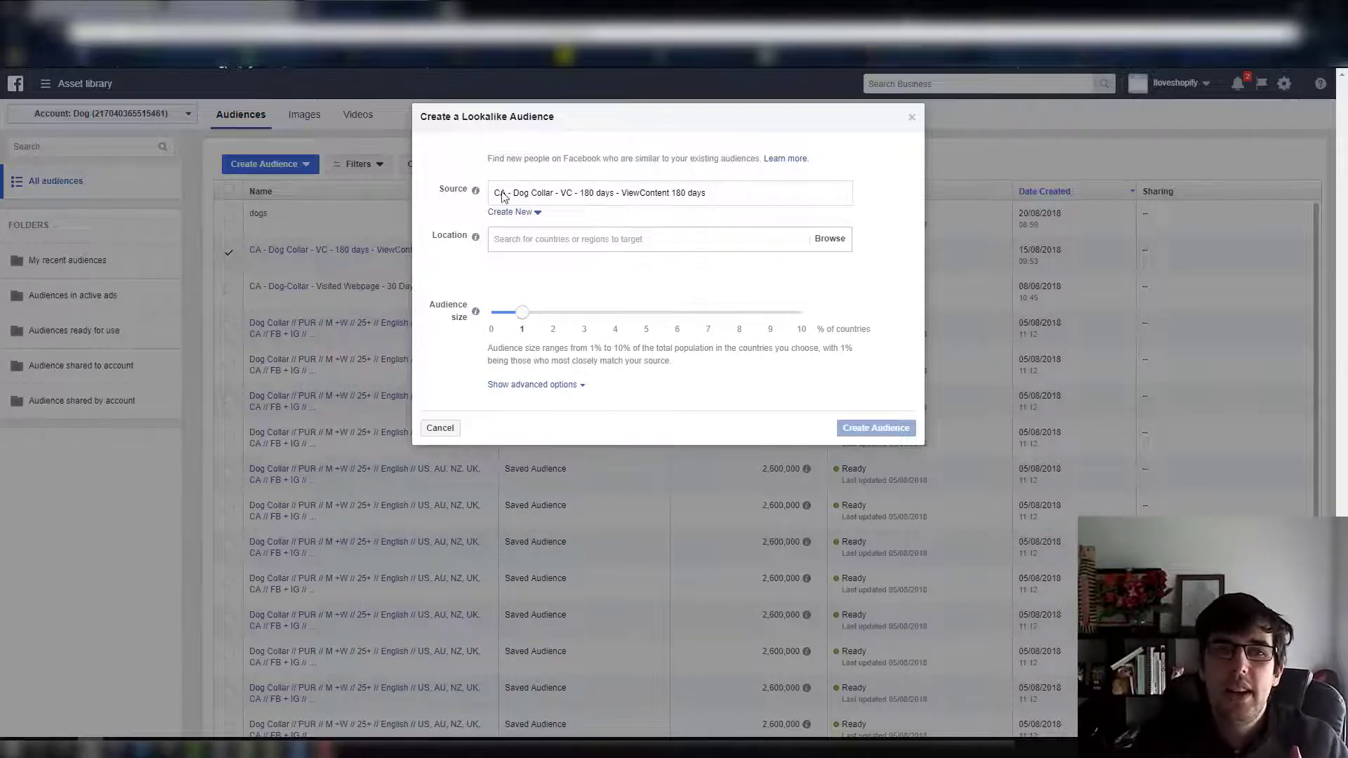
Set the lookalike audience's location to United States
left_click(517, 241)
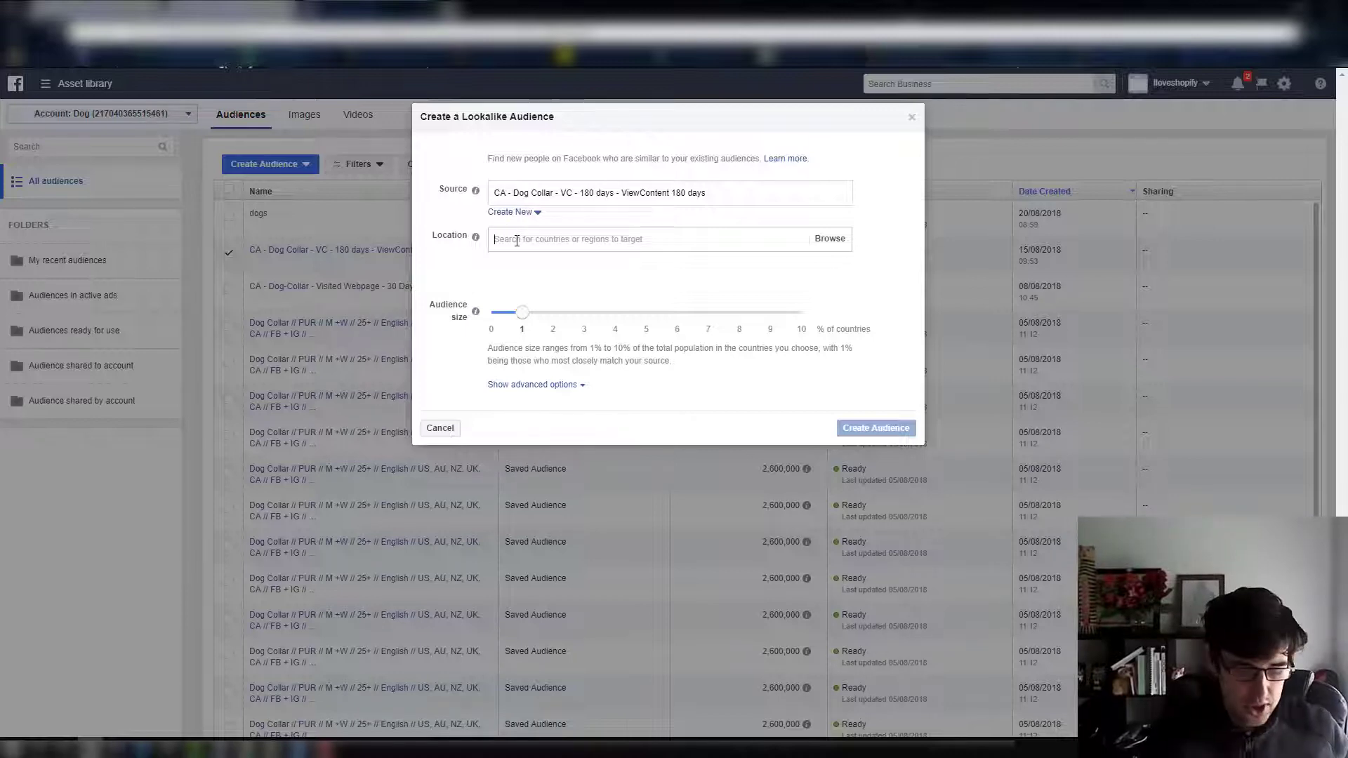
type("united")
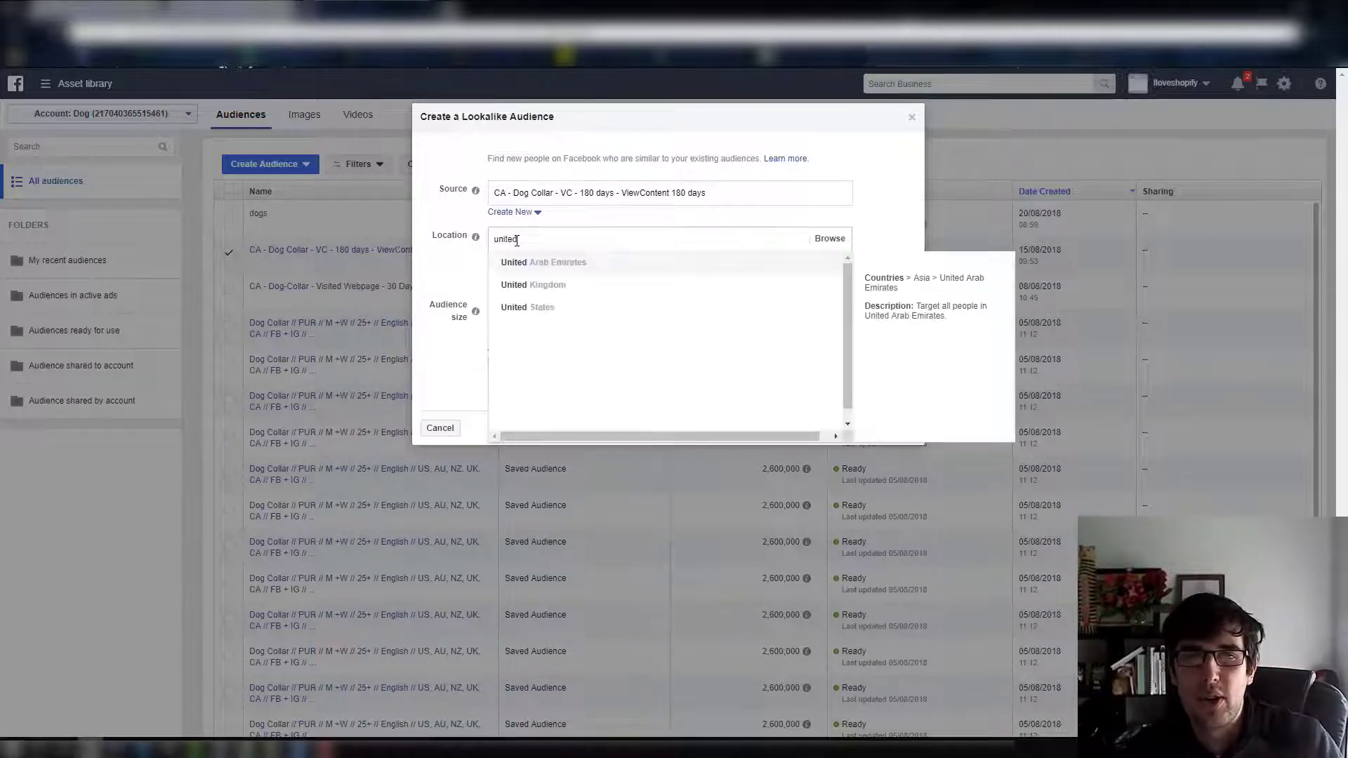
left_click(530, 310)
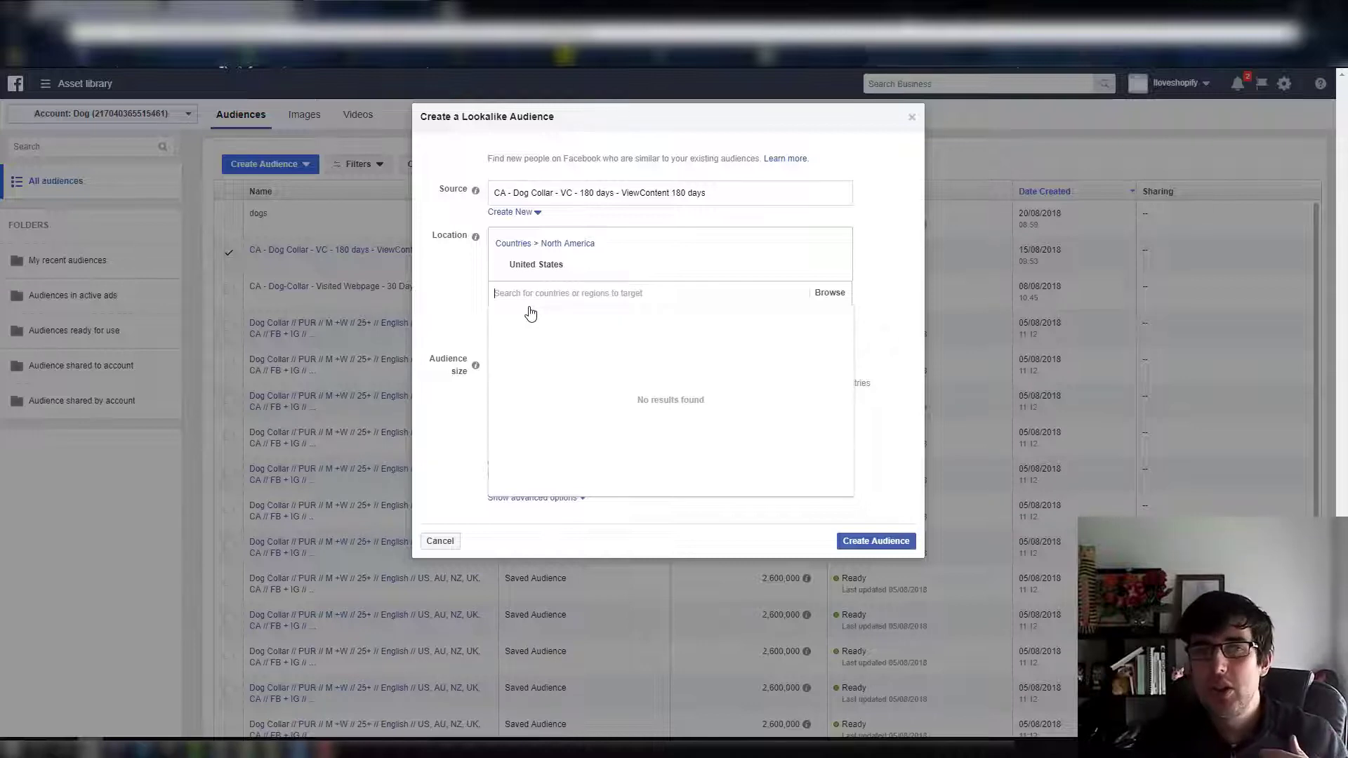
left_click(425, 288)
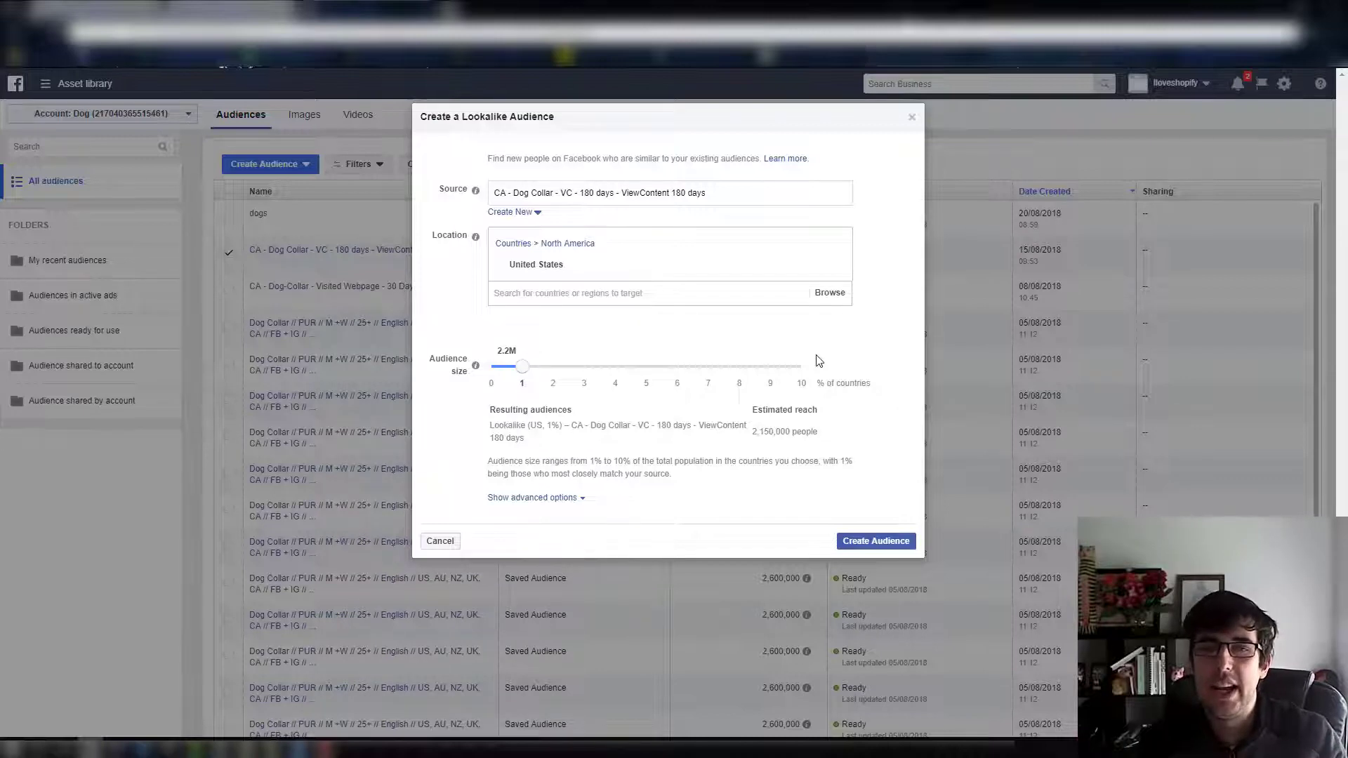
Split the lookalike into two audiences covering up to 5% and 5% to 10% of the country, and discard it without creating
left_click_drag(520, 371, 646, 371)
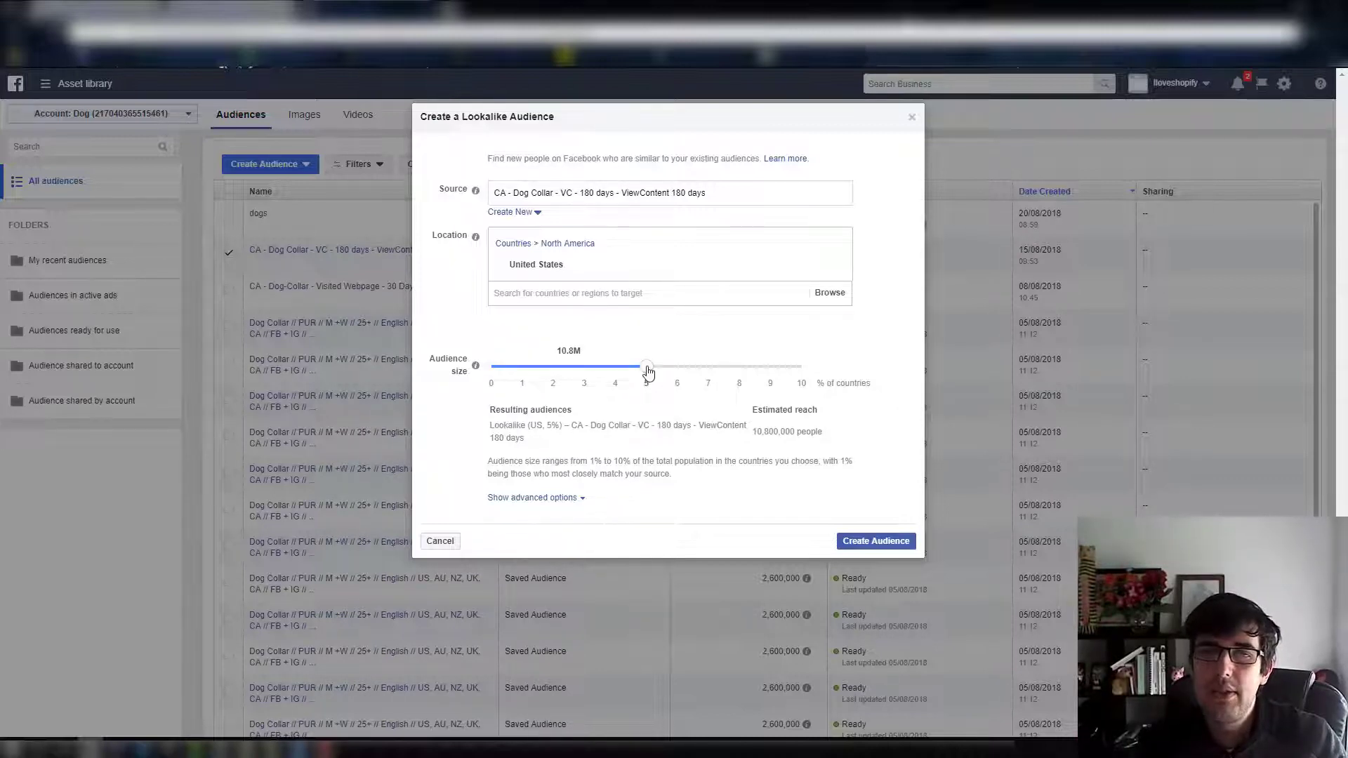
left_click(532, 498)
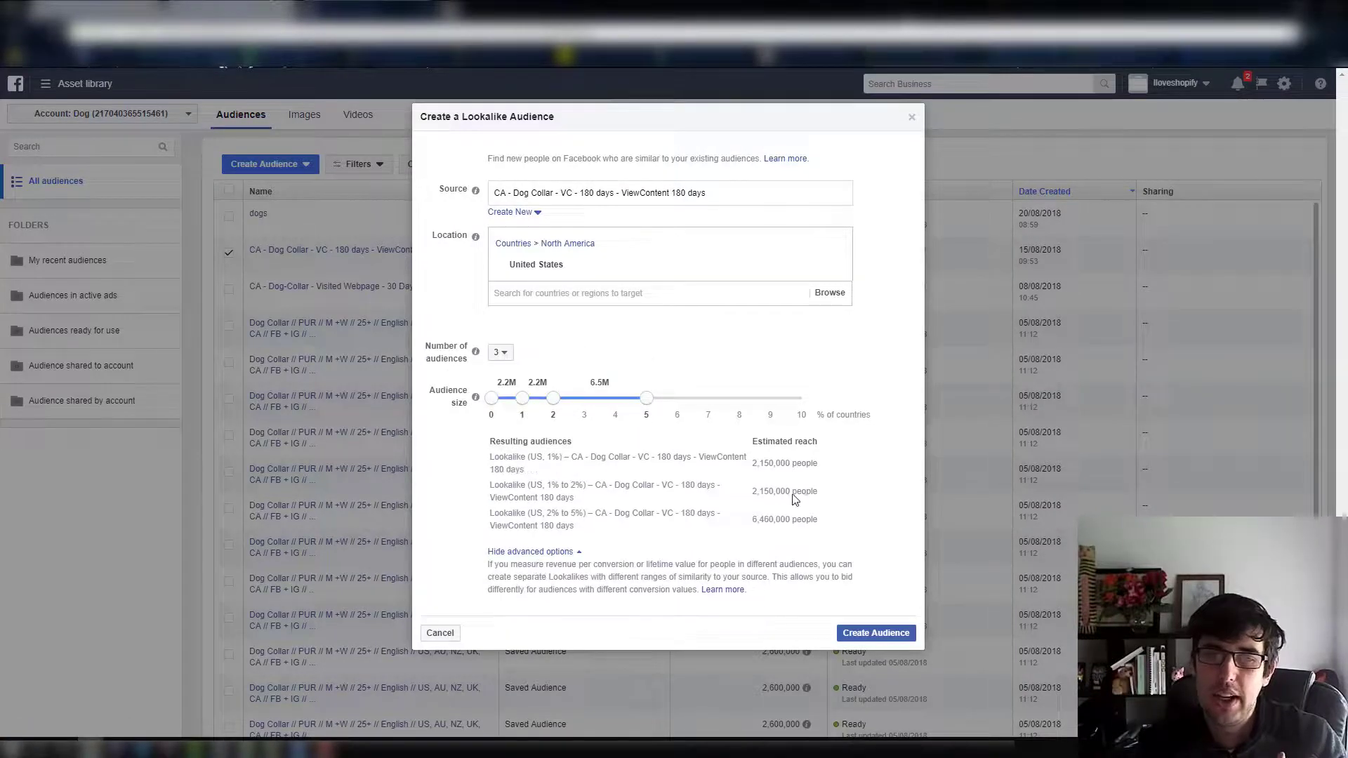
left_click(500, 351)
left_click(500, 377)
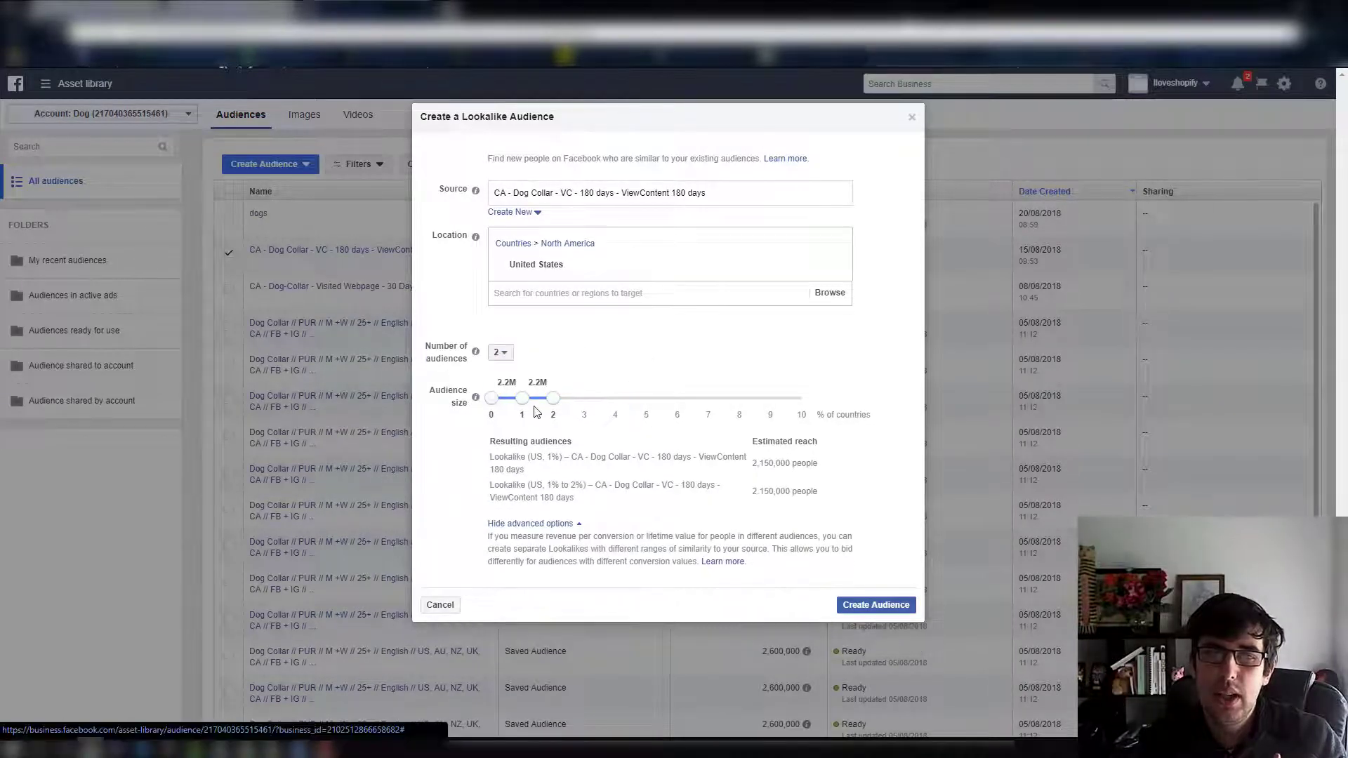
left_click_drag(554, 398, 734, 424)
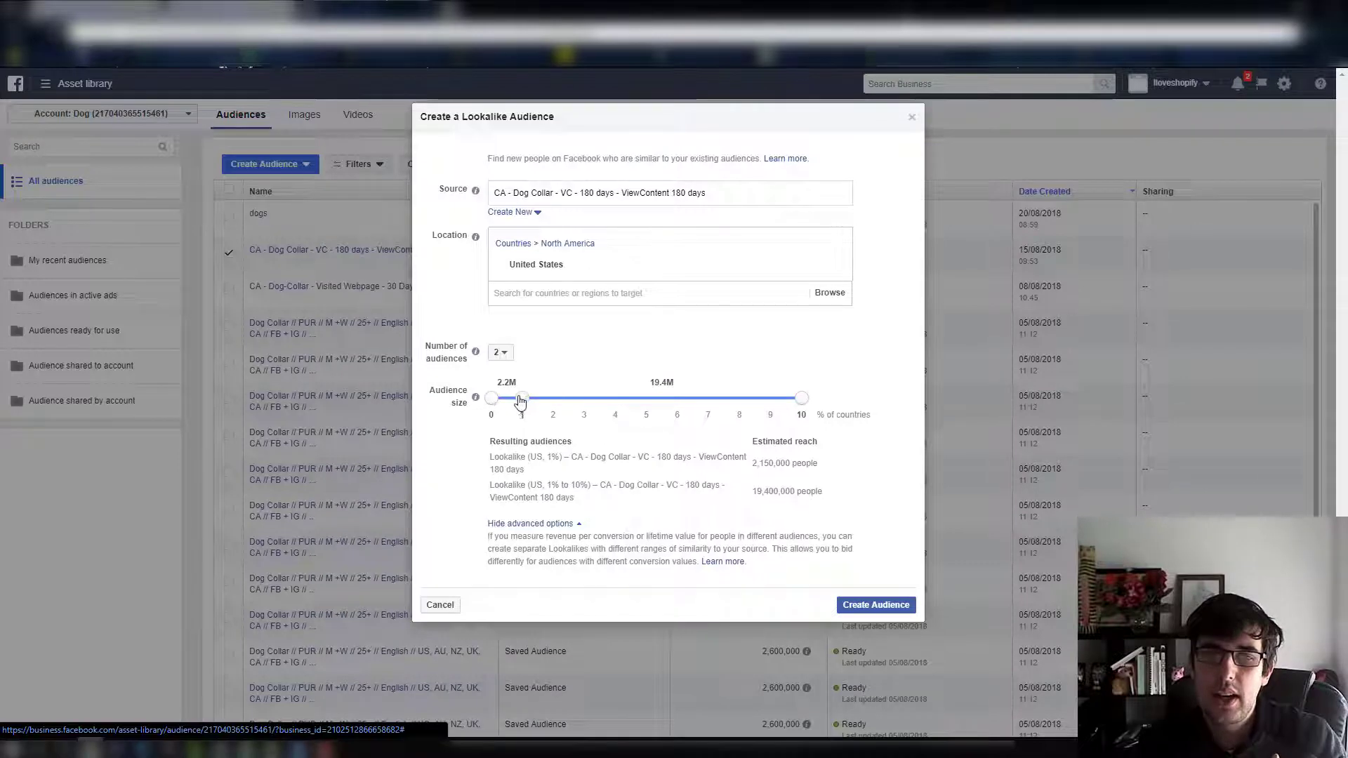
left_click_drag(522, 398, 647, 398)
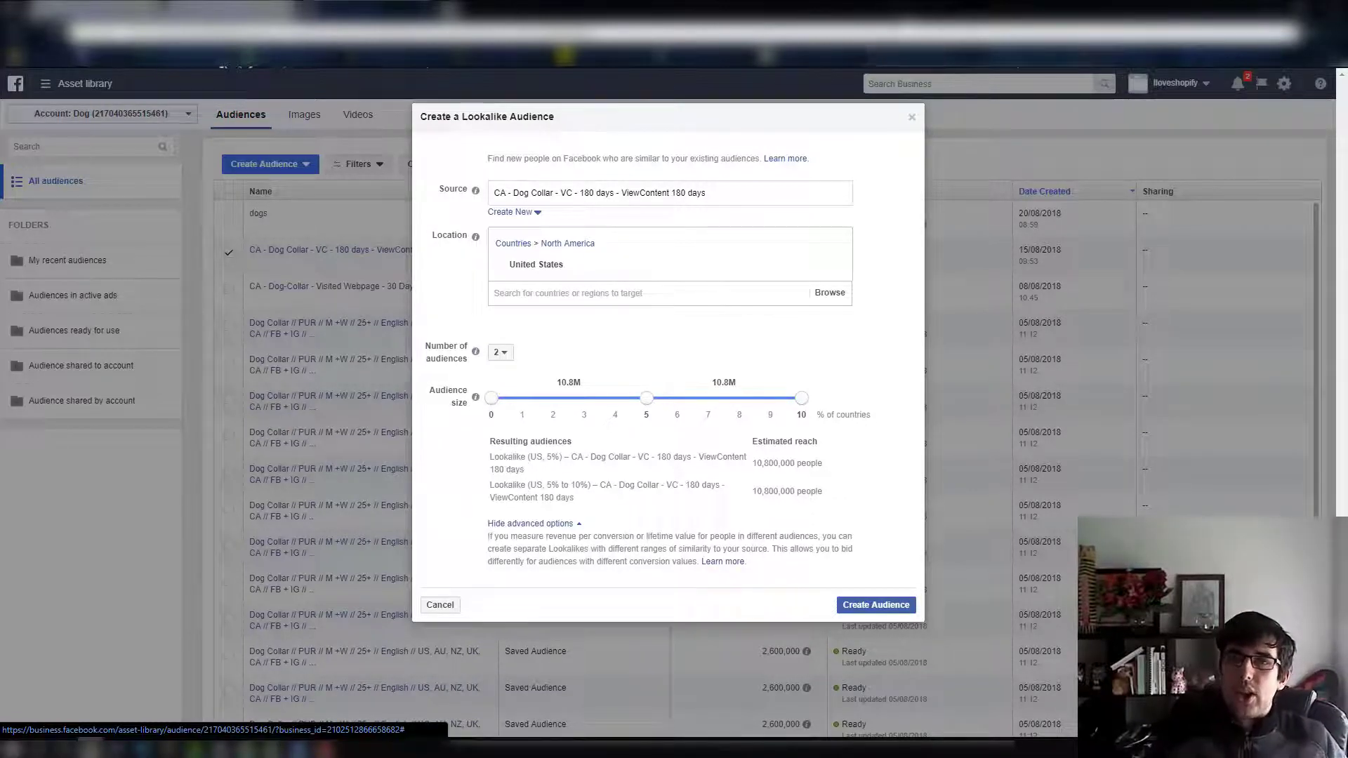
left_click(911, 117)
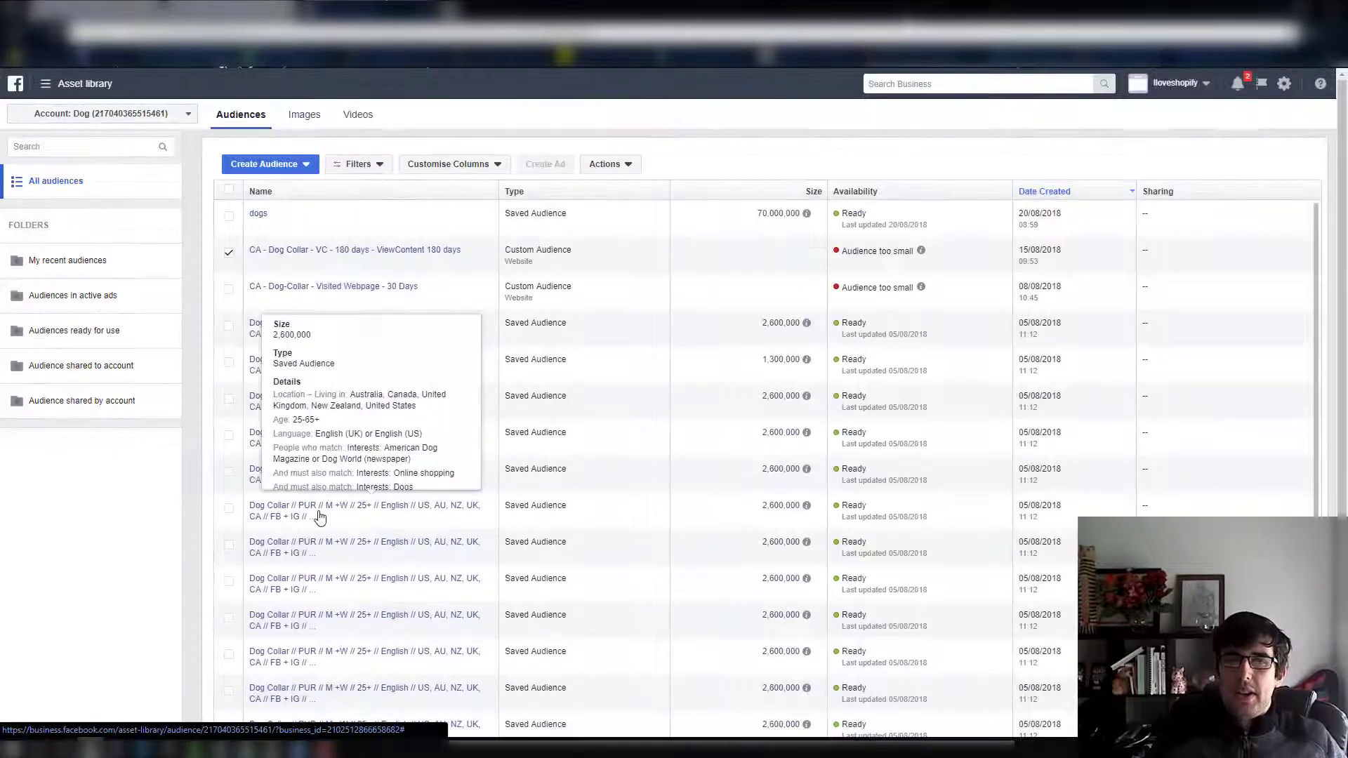
Examine the saved Dog Collar audiences and open the details of the Dog Magazines // LLA VC 1% one to read its full name
mouse_move(414, 472)
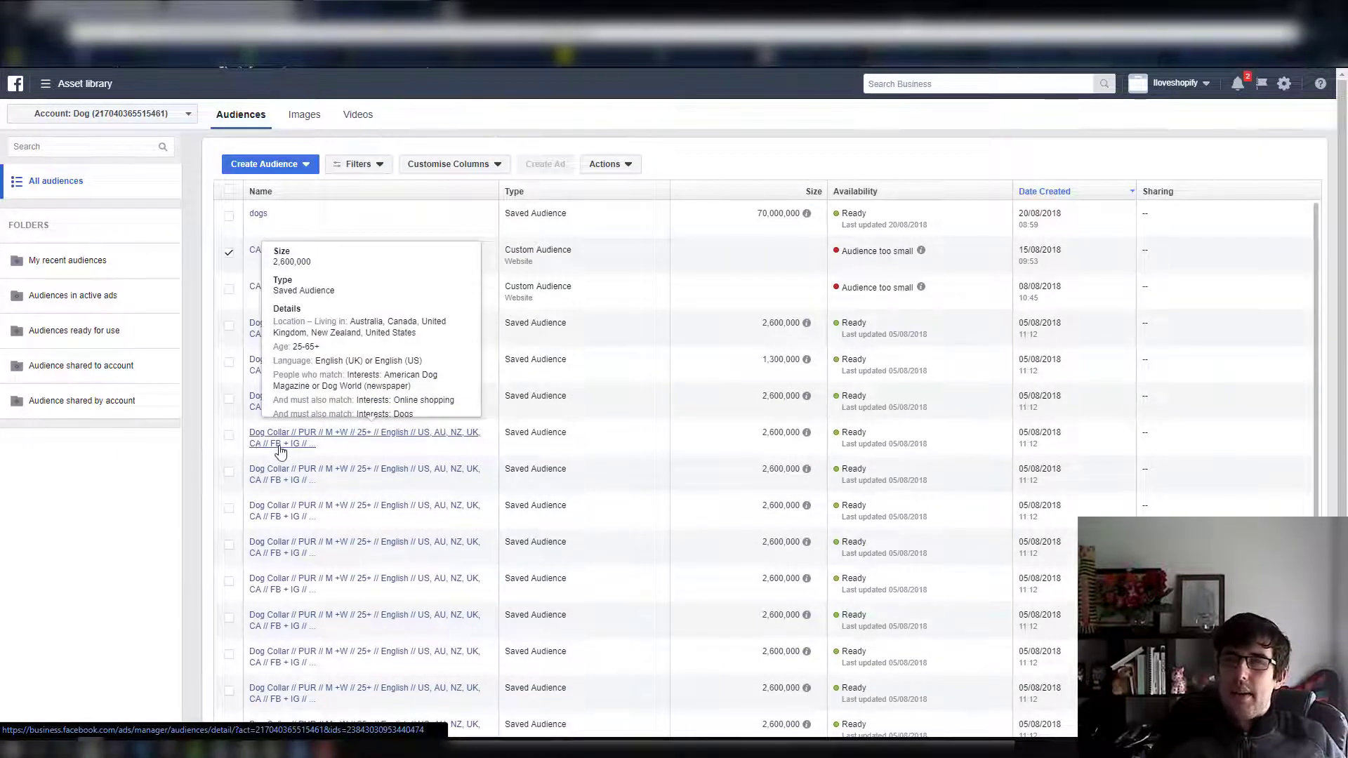
scroll(811, 380, "down", 1)
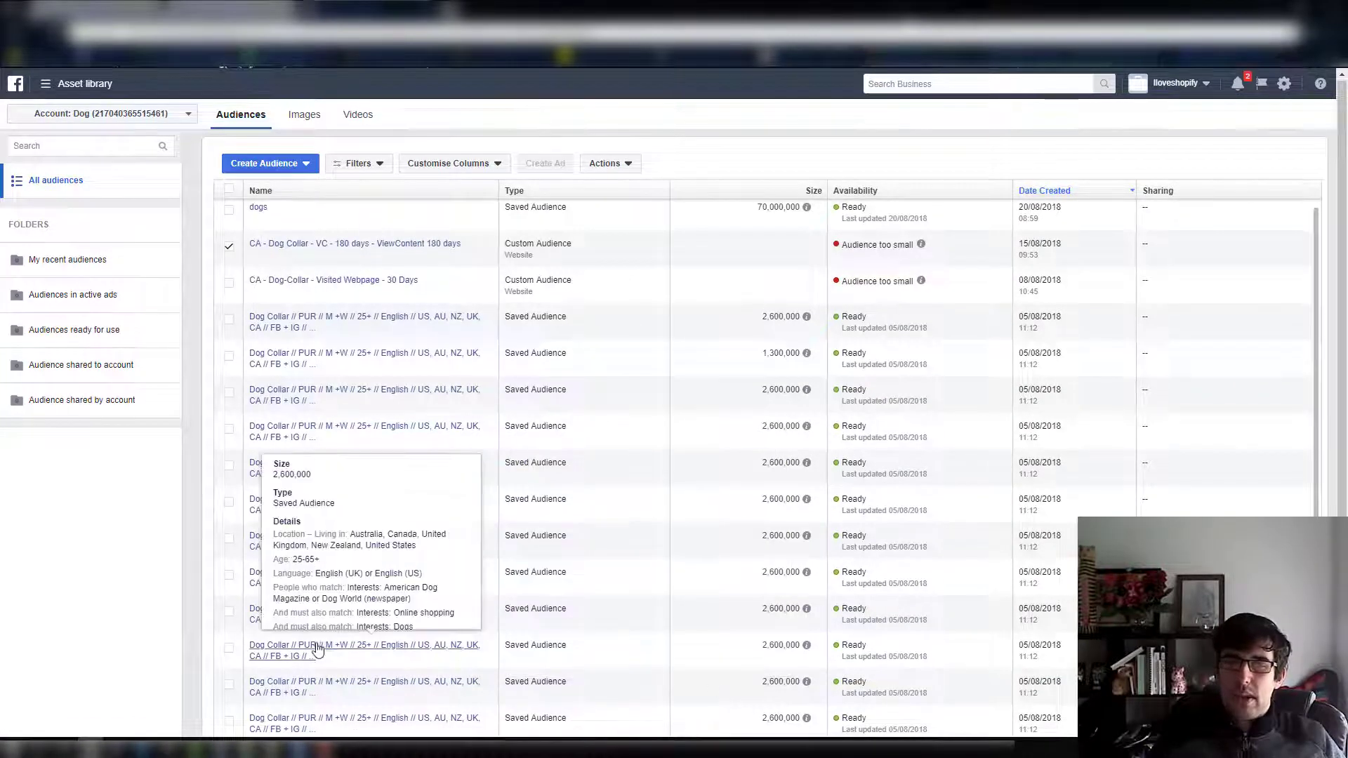
left_click(328, 685)
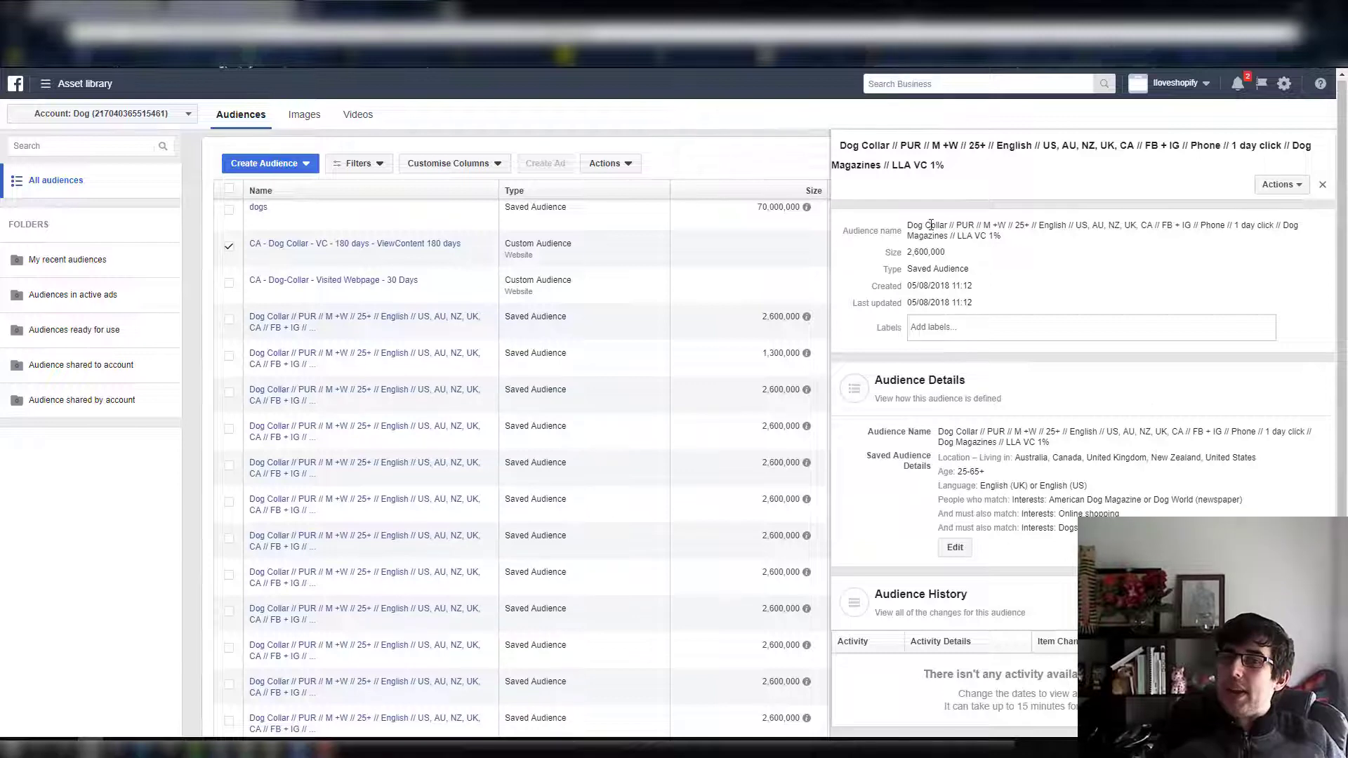
left_click_drag(931, 225, 1175, 222)
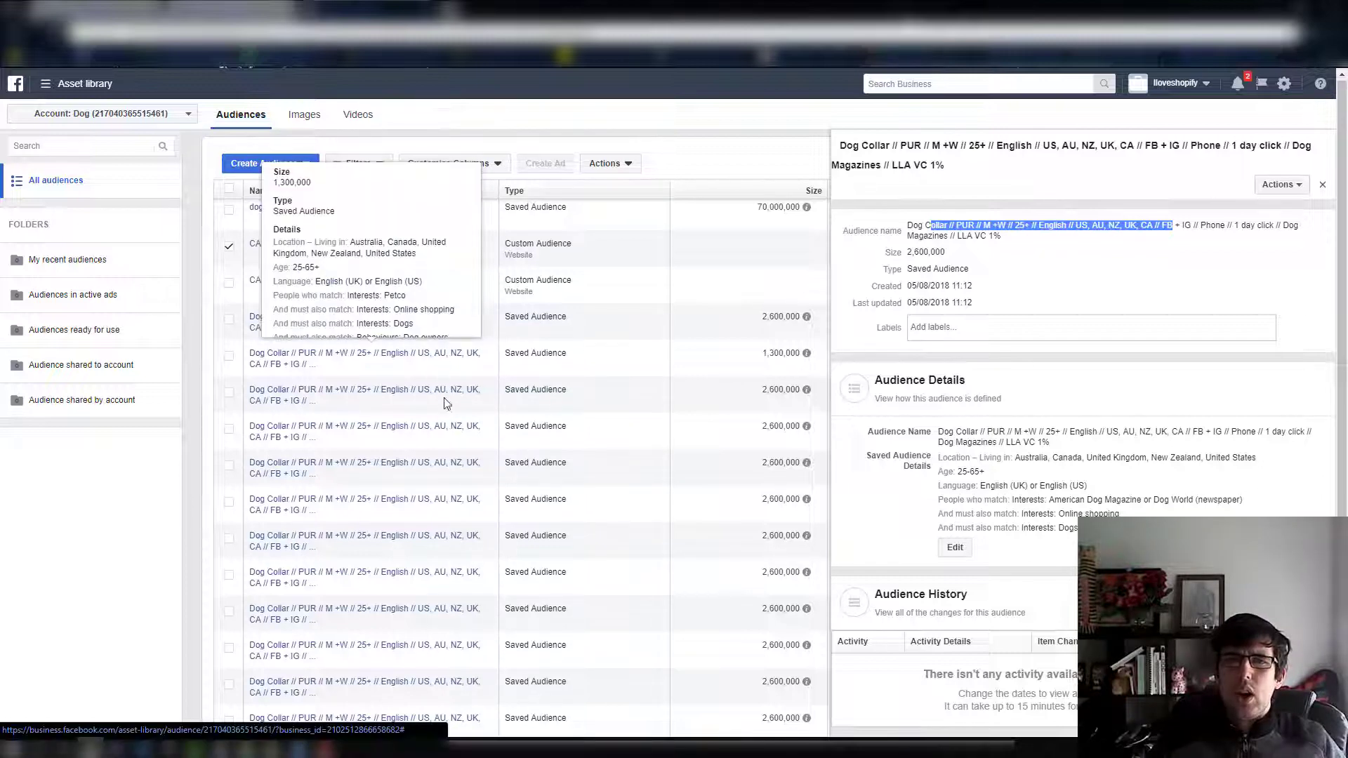
left_click(358, 392)
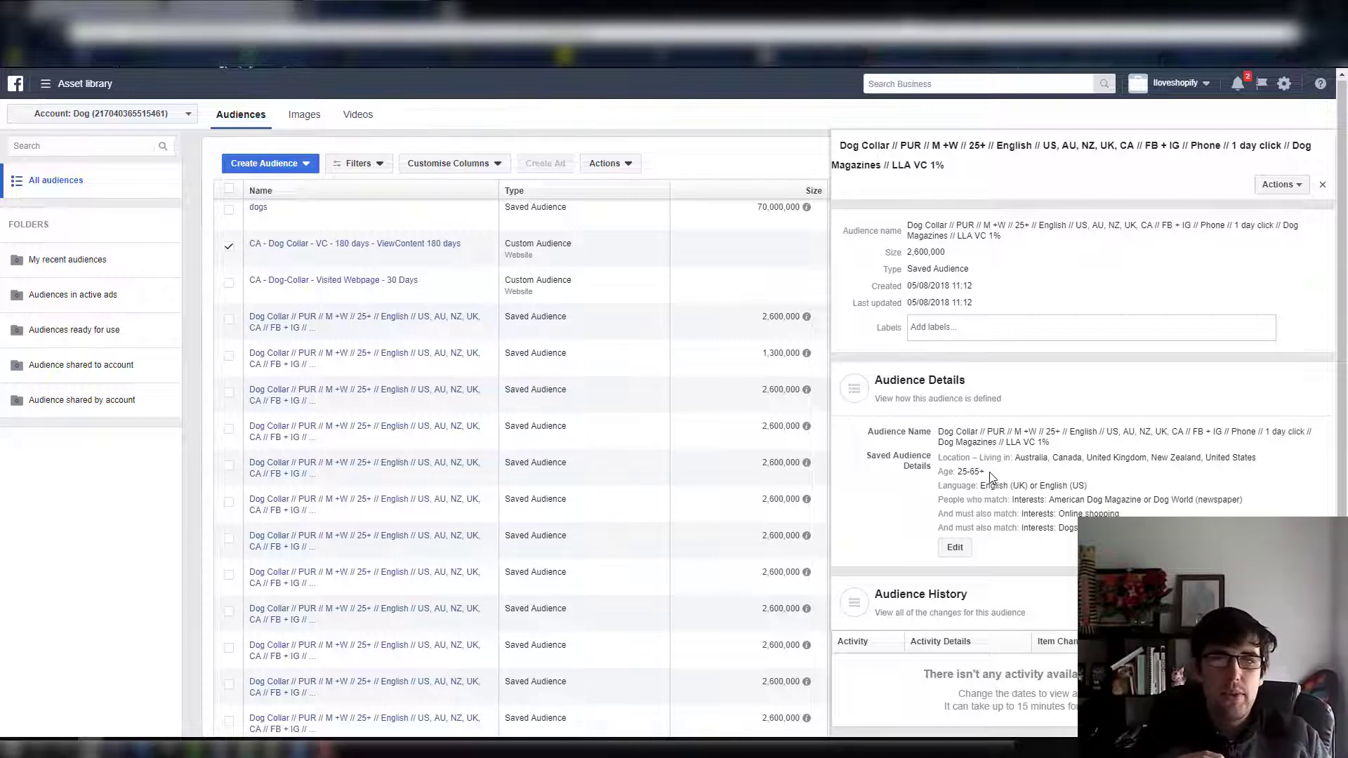
Start a custom audience, check the customer file import options and return to the choice of audience sources
left_click(275, 173)
left_click(274, 204)
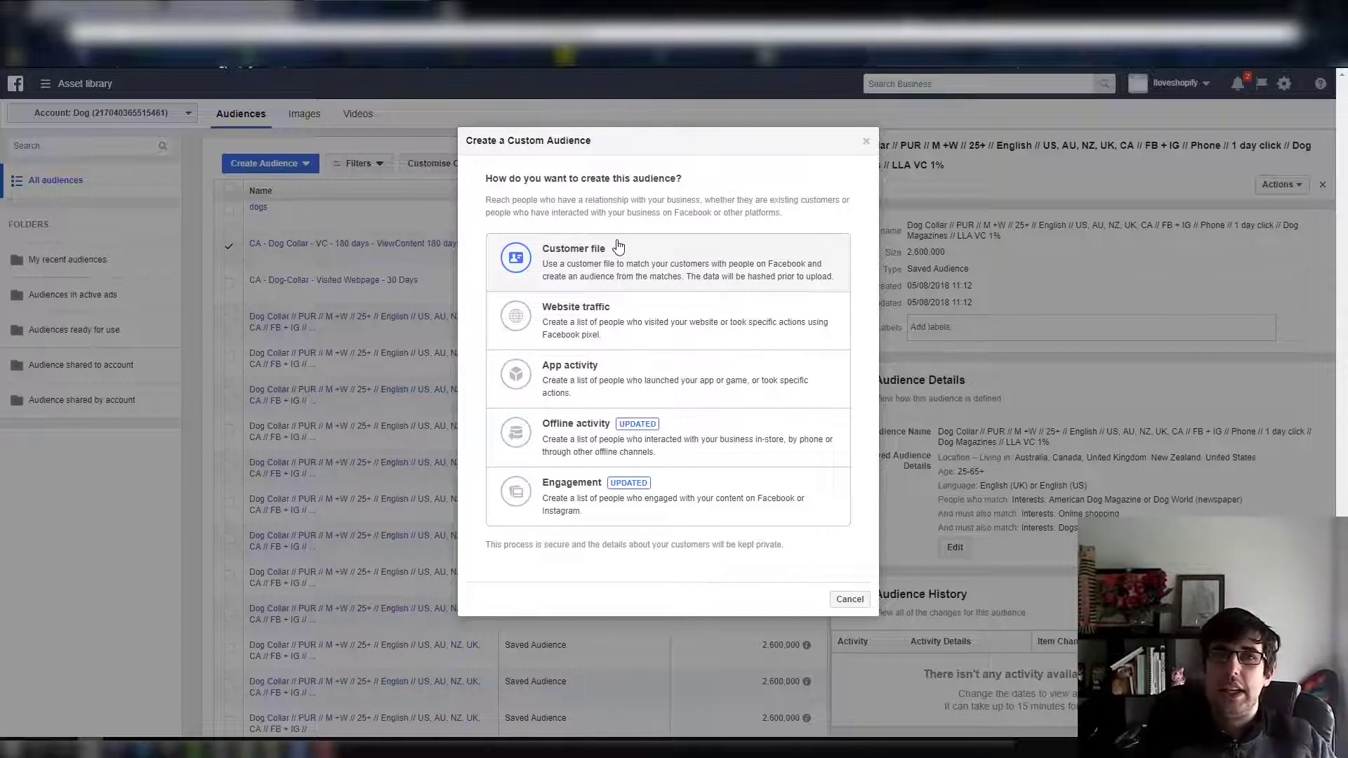
left_click(618, 247)
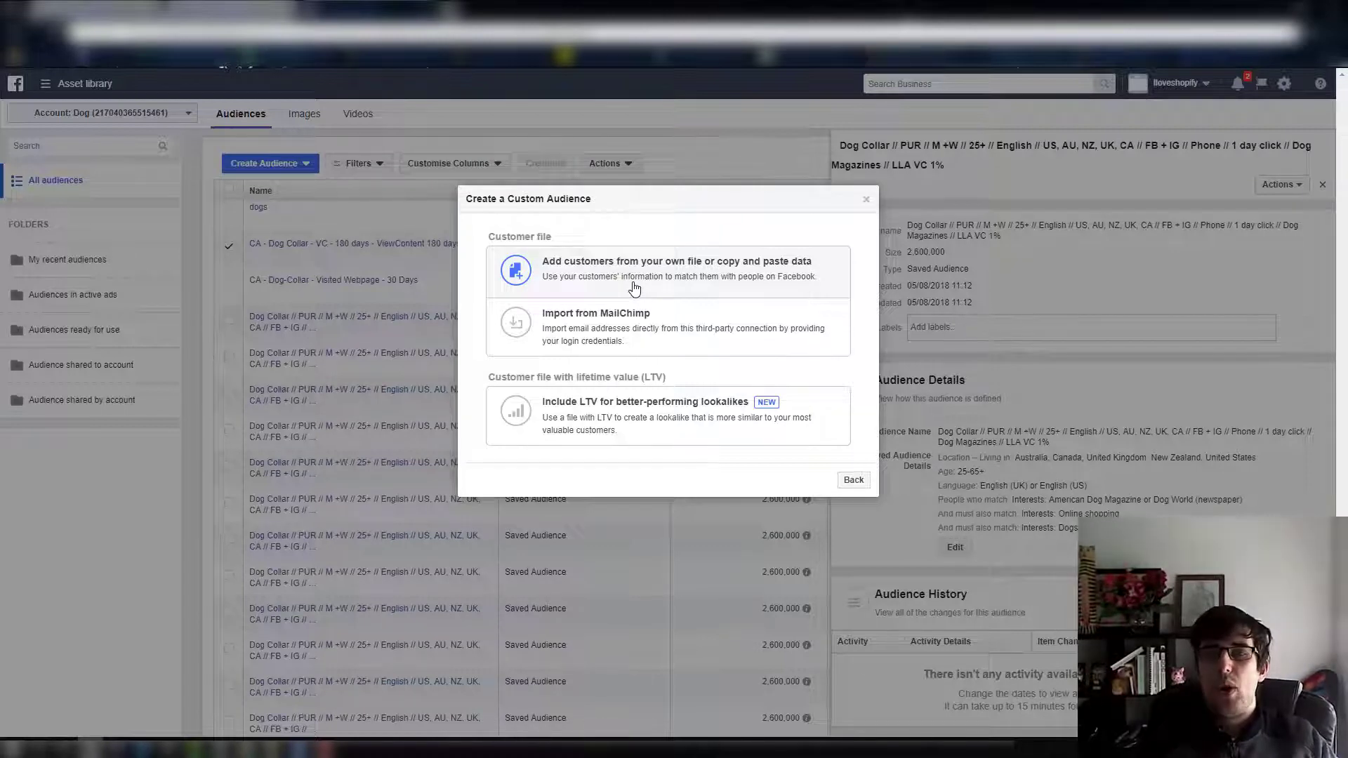
left_click(854, 481)
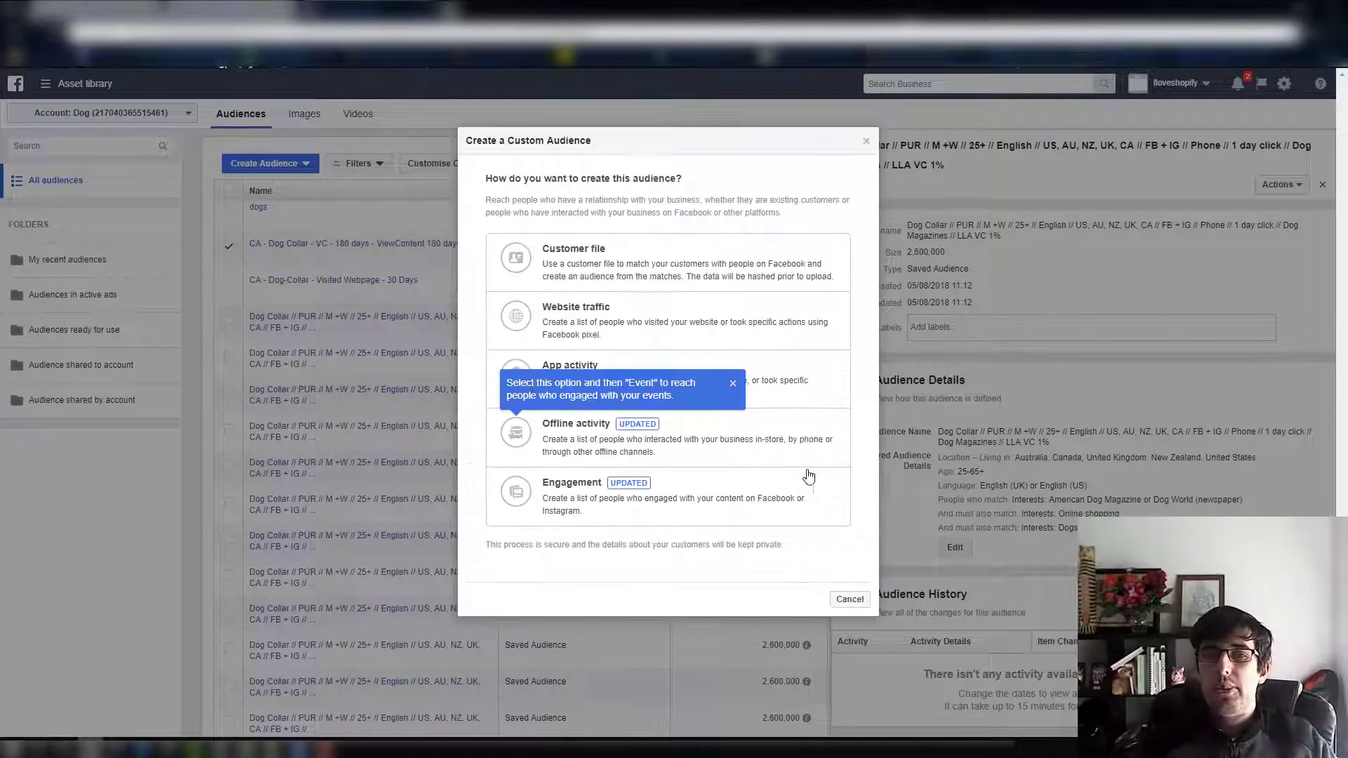
left_click(734, 385)
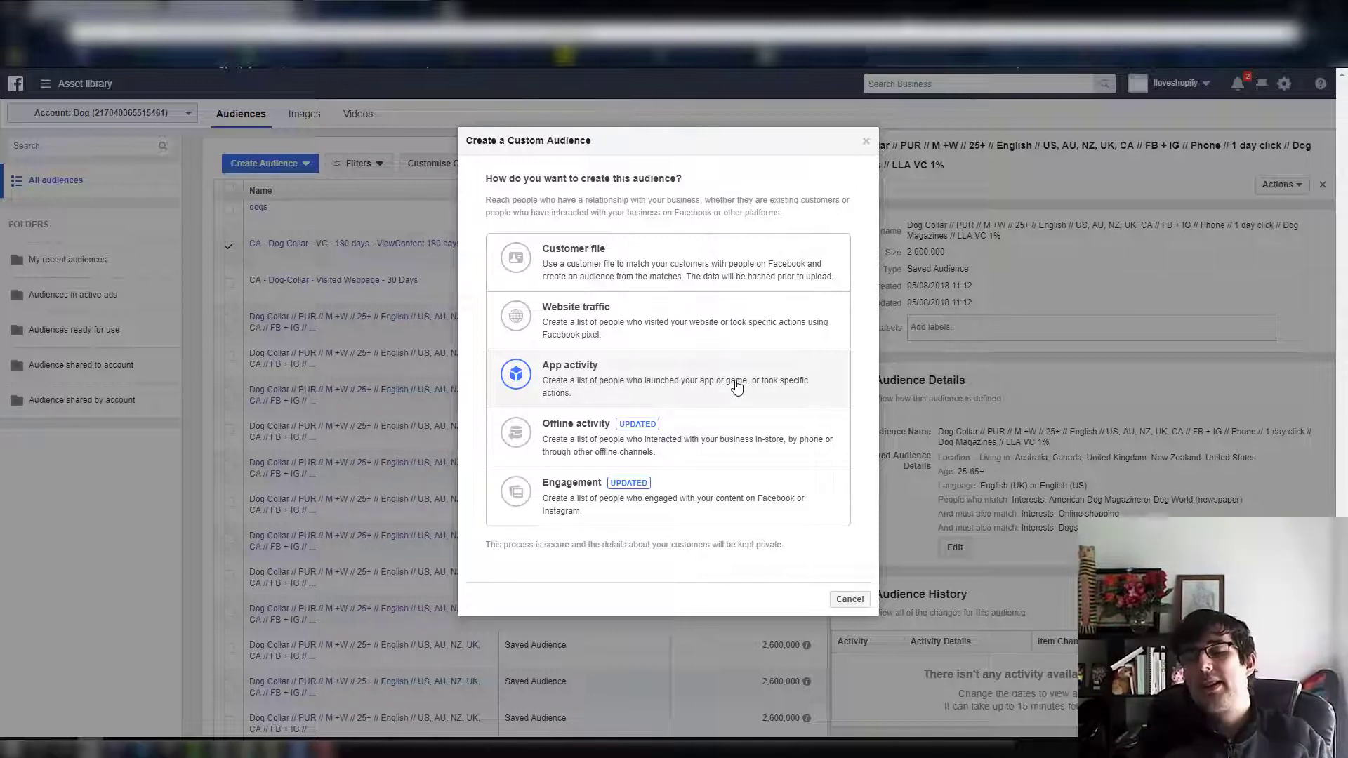
left_click(661, 337)
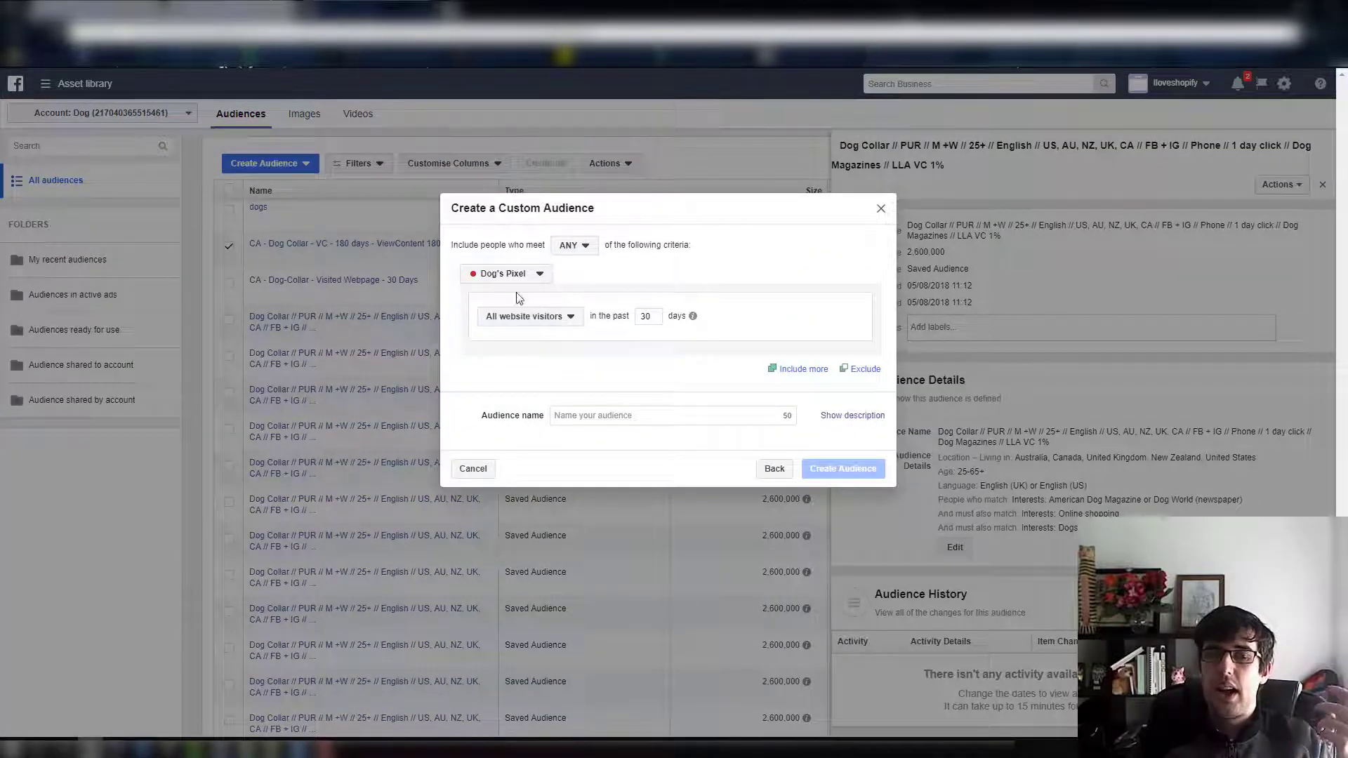
left_click(503, 276)
left_click(517, 291)
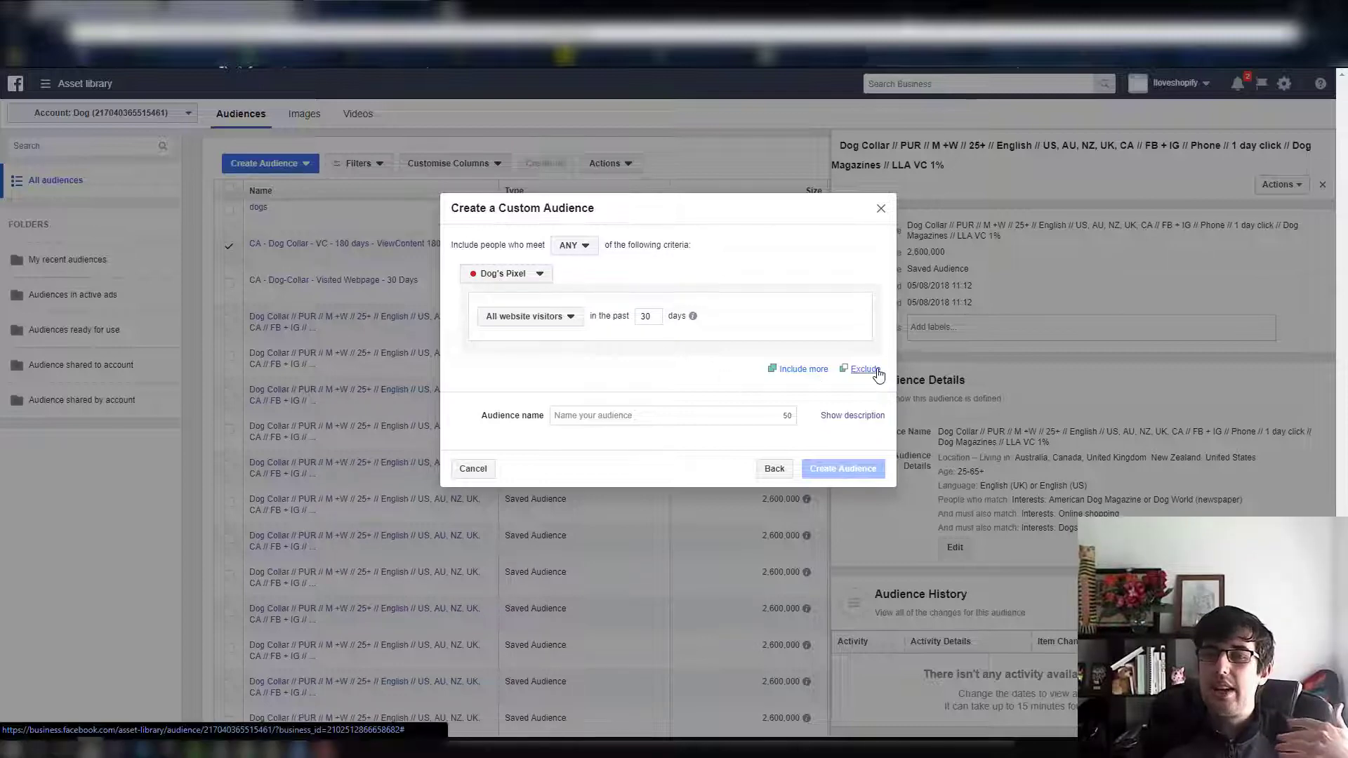
left_click(838, 372)
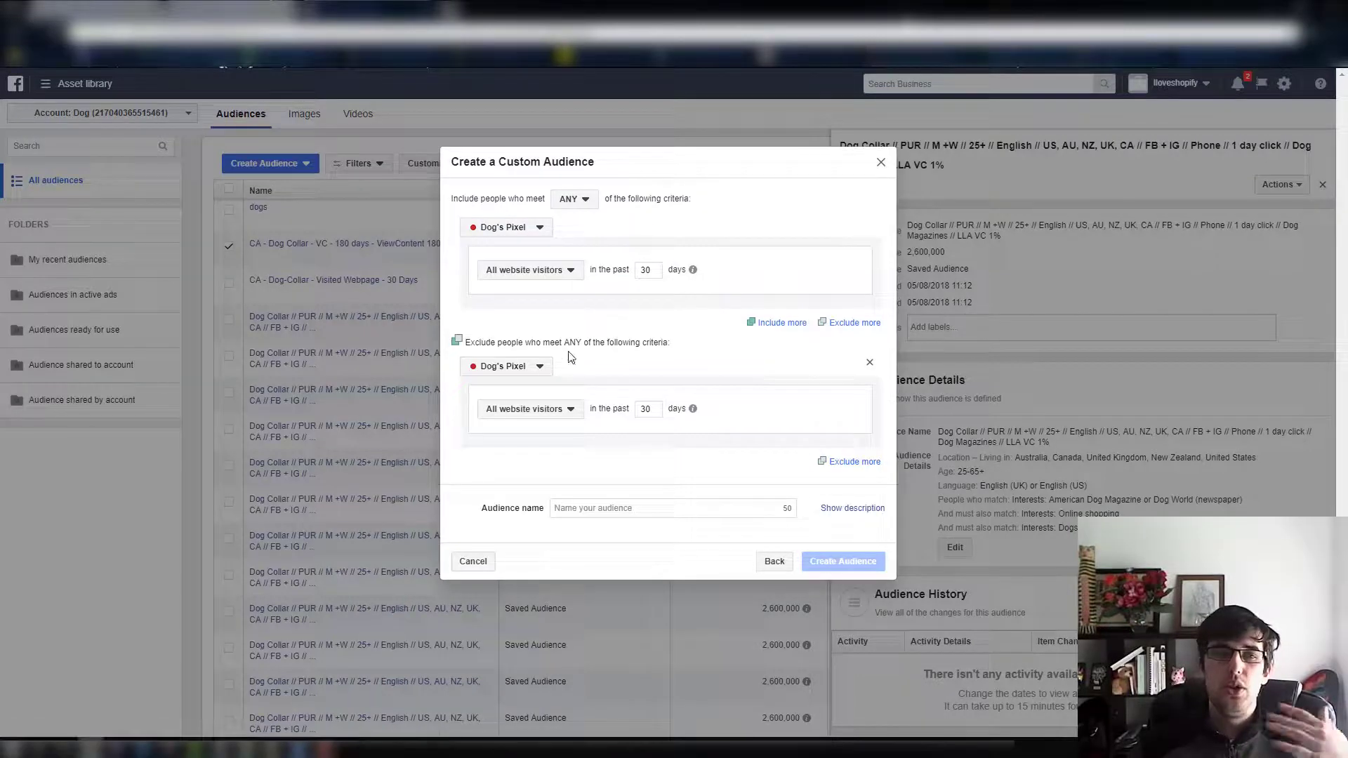
left_click(527, 272)
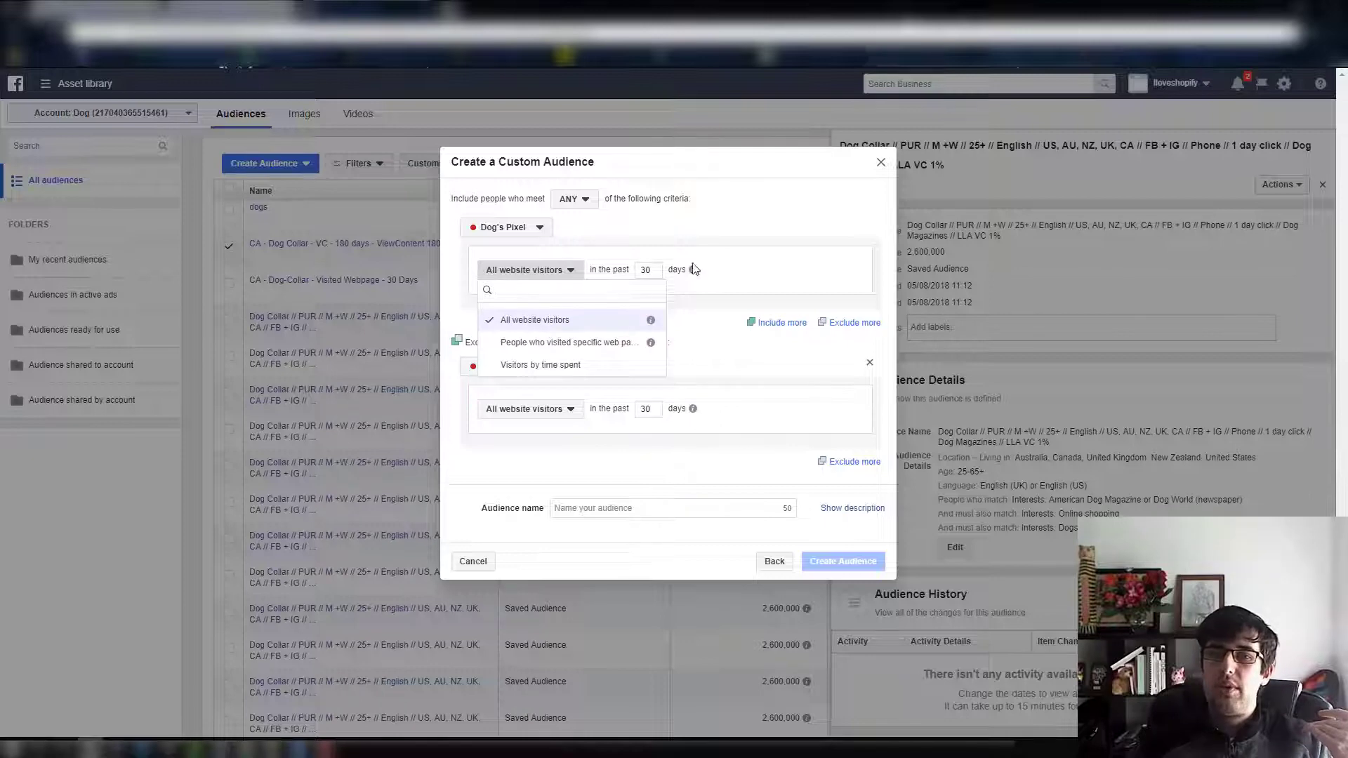
left_click(575, 435)
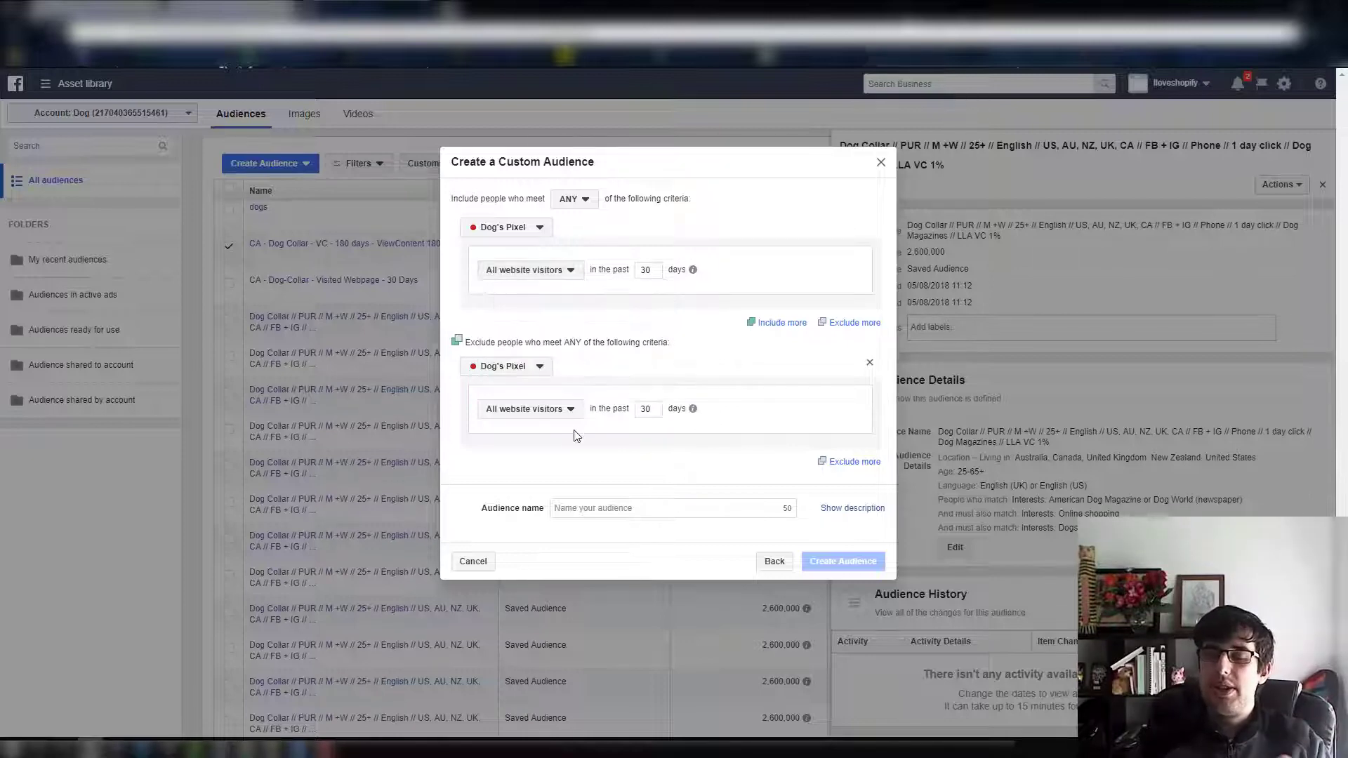
Set the exclusion to people who visited specific web pages whose URL contains dog-collar, and view the further refinement options
left_click(569, 409)
left_click(605, 460)
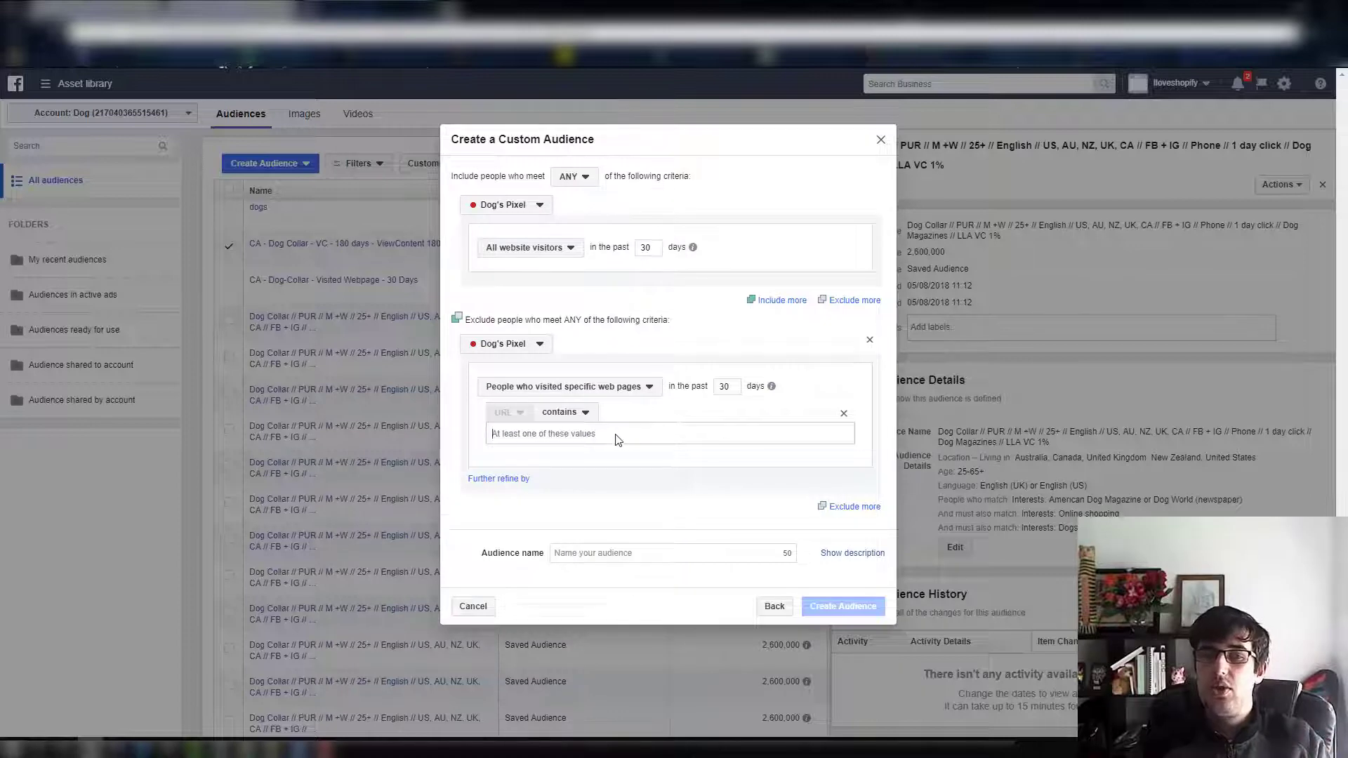
type("dog-collar")
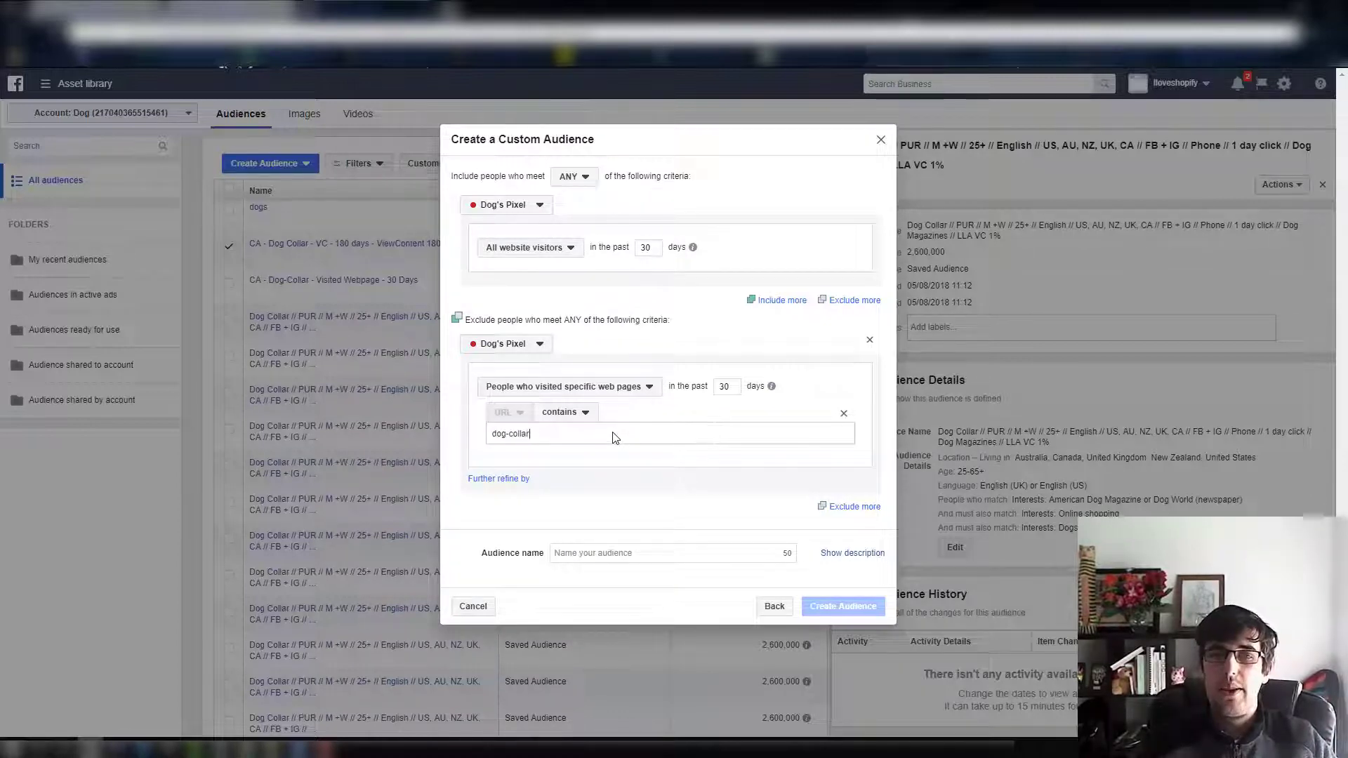
key("Tab")
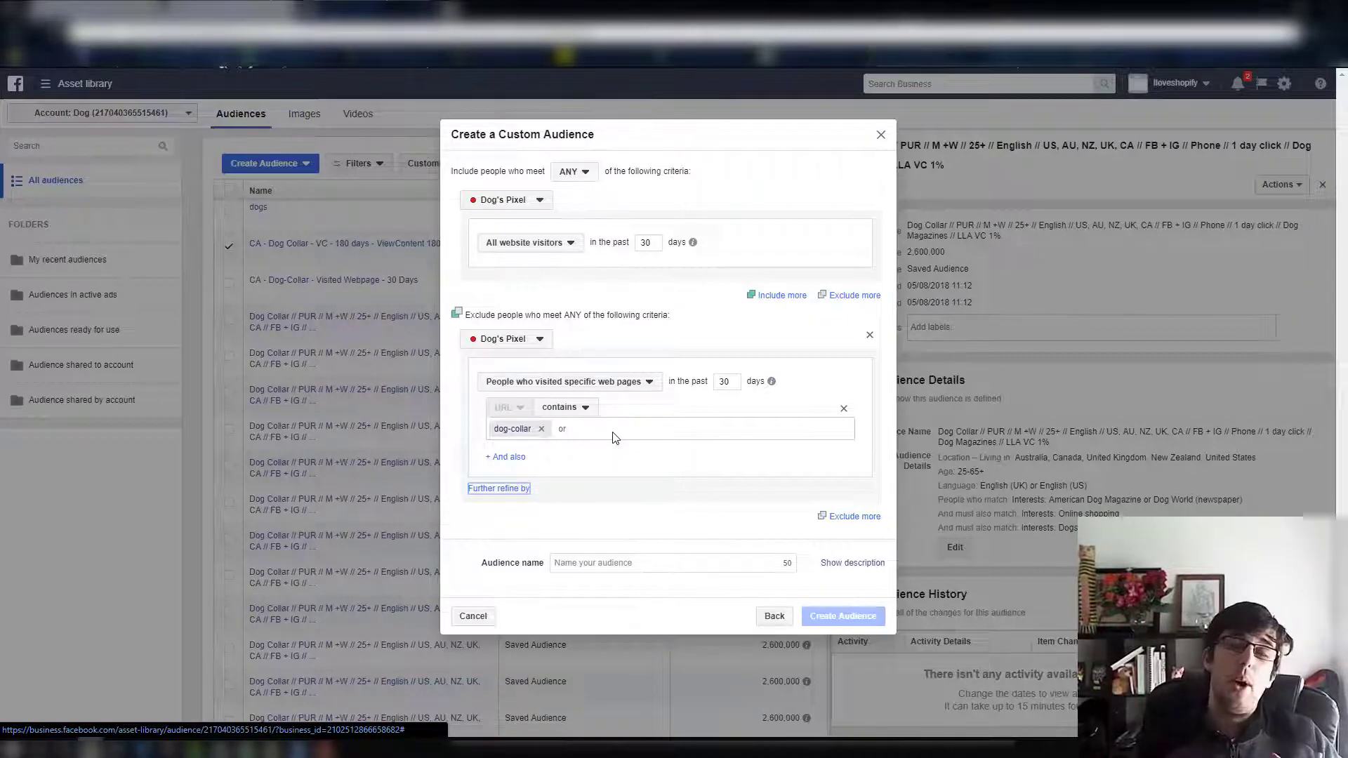
left_click(513, 490)
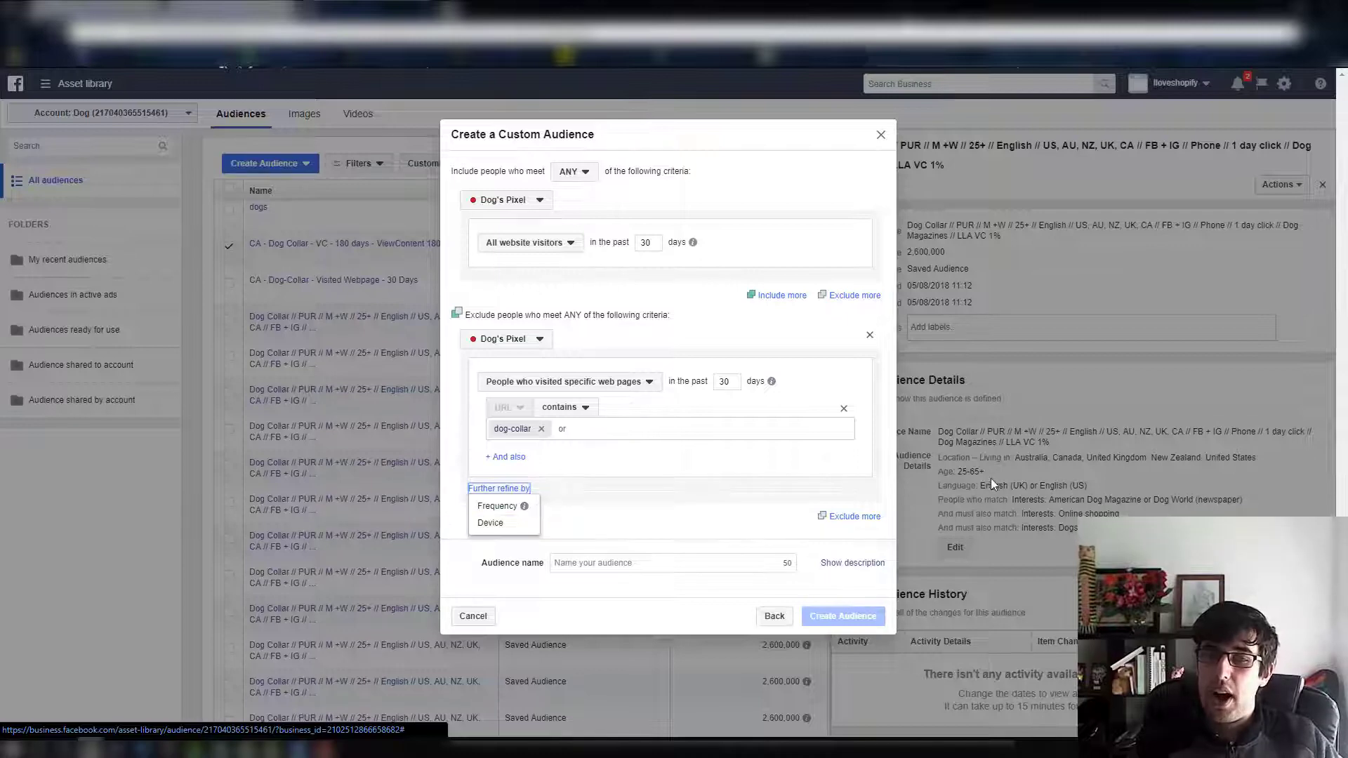
left_click(847, 519)
left_click(851, 518)
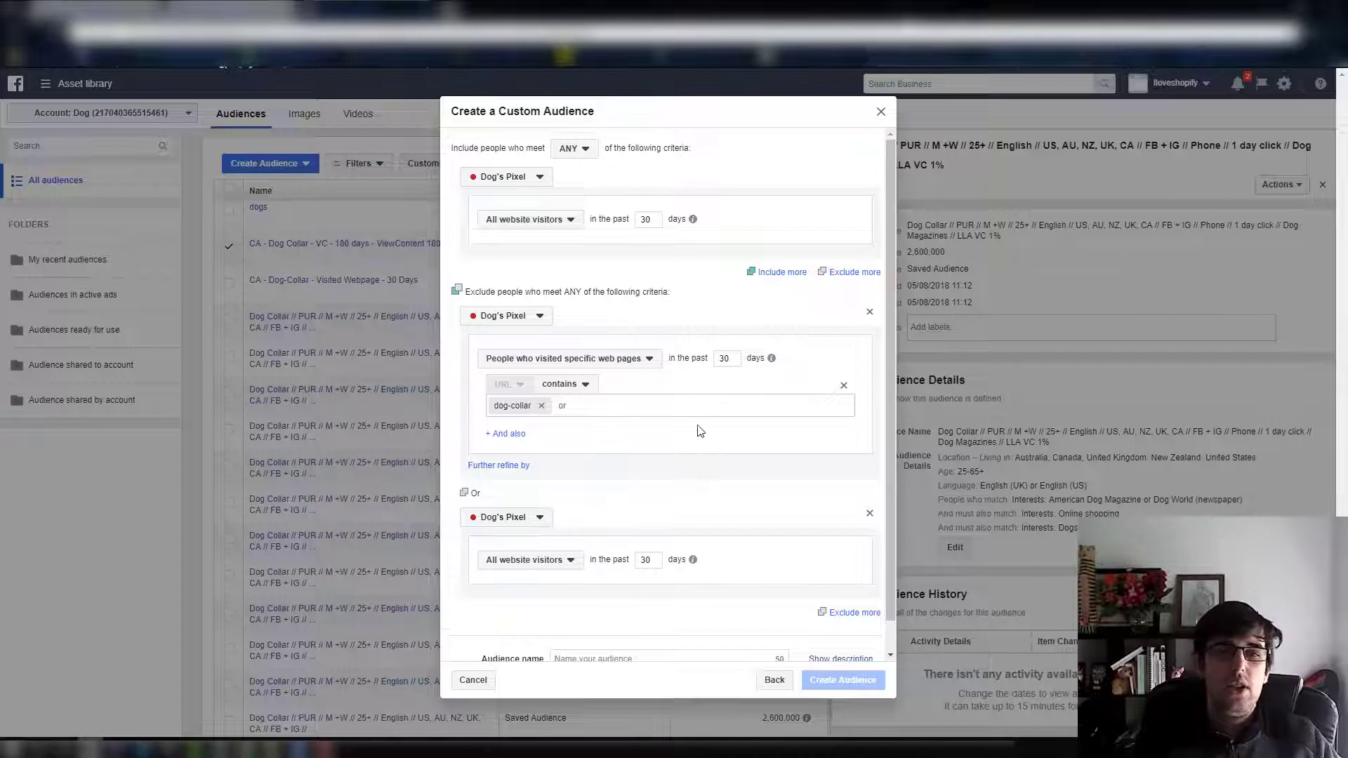
scroll(700, 426, "down", 1)
left_click(554, 532)
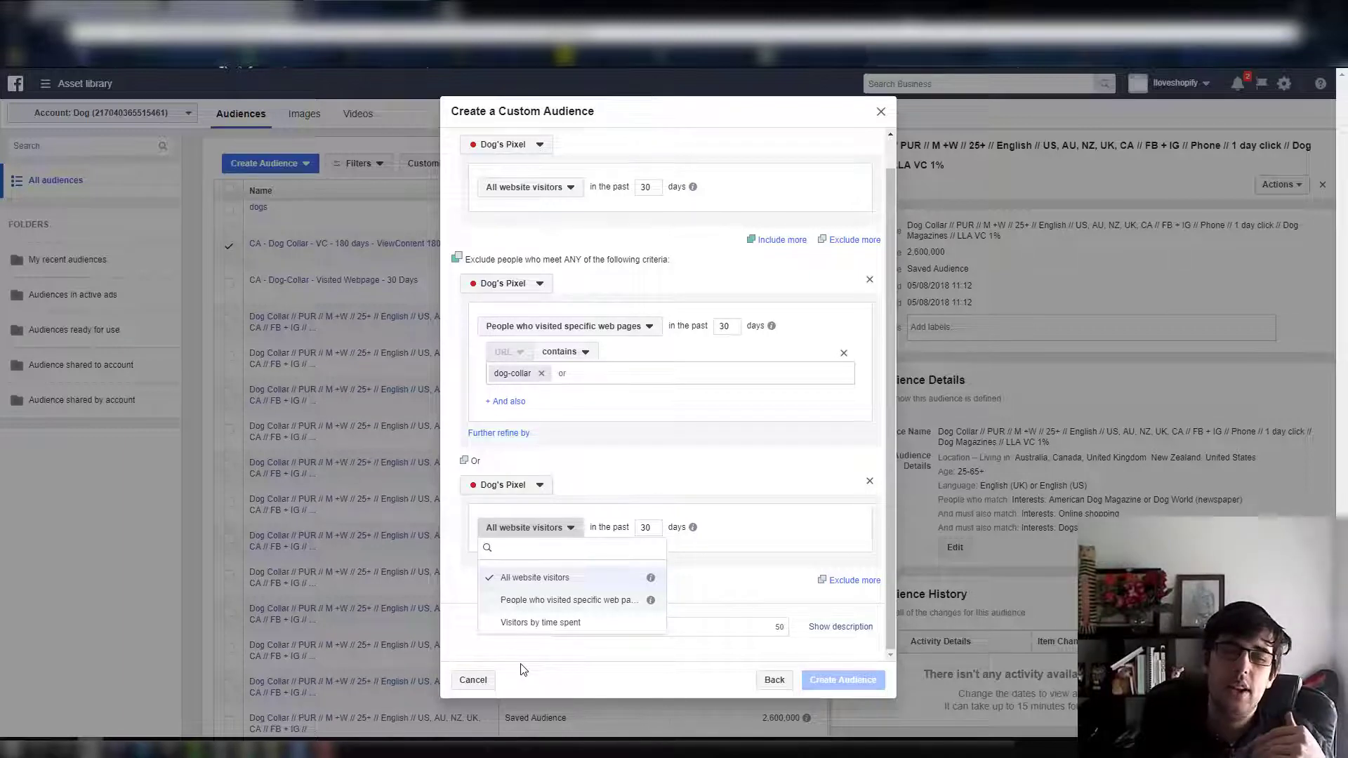
scroll(688, 379, "up", 1)
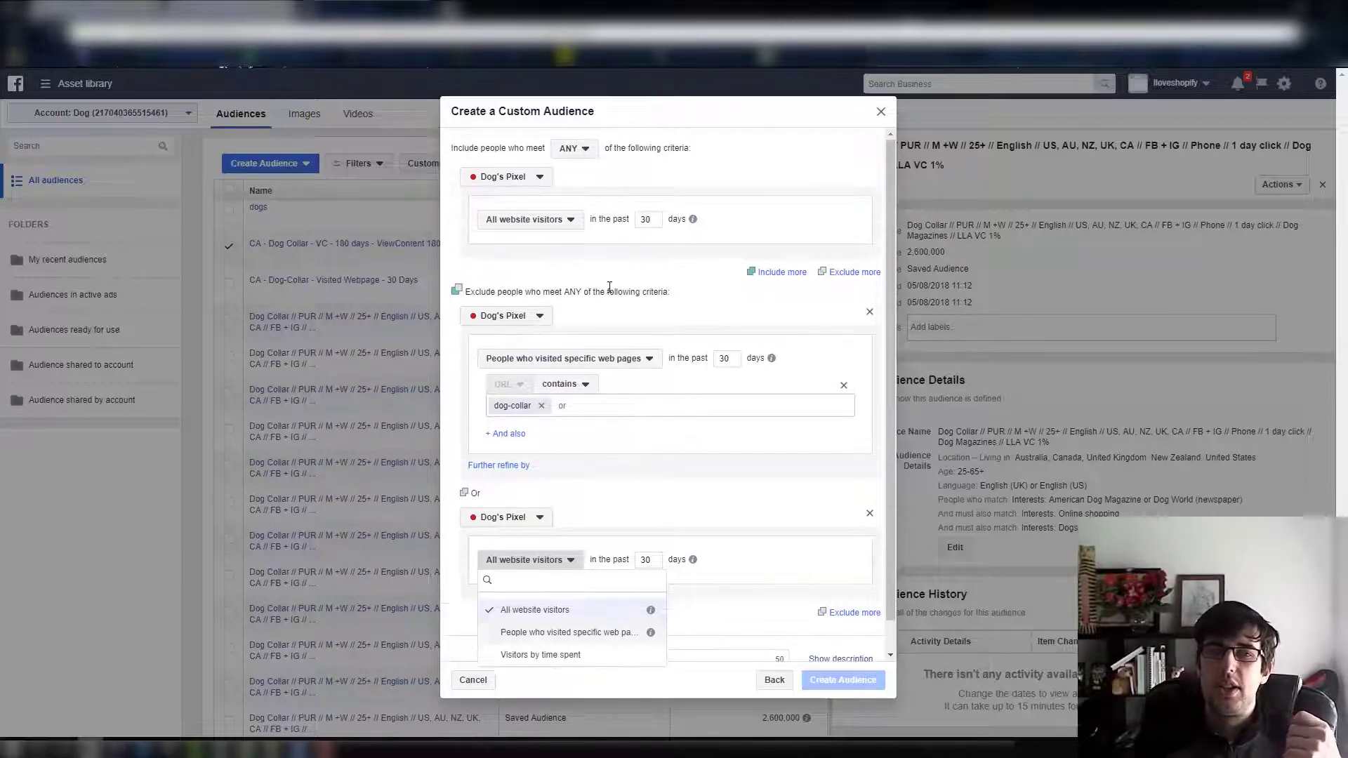
left_click(529, 224)
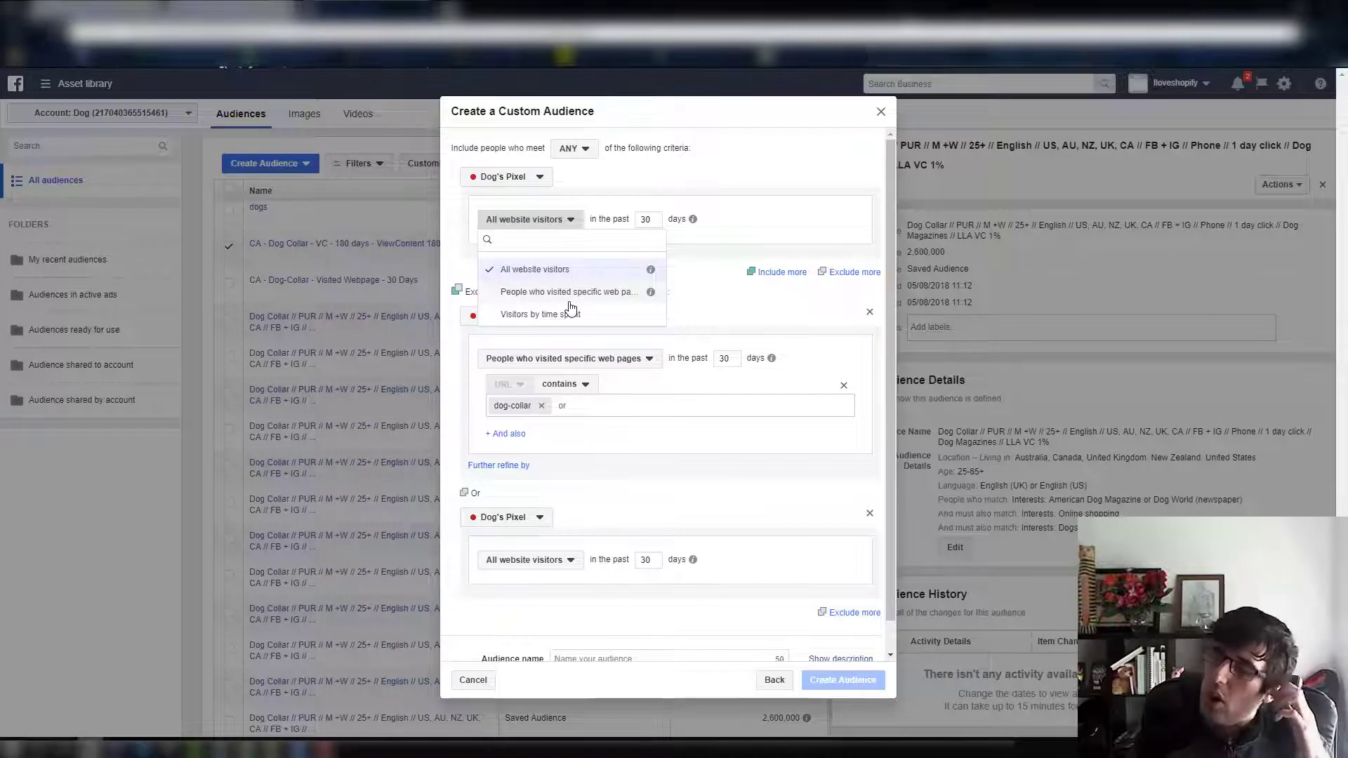
left_click(878, 113)
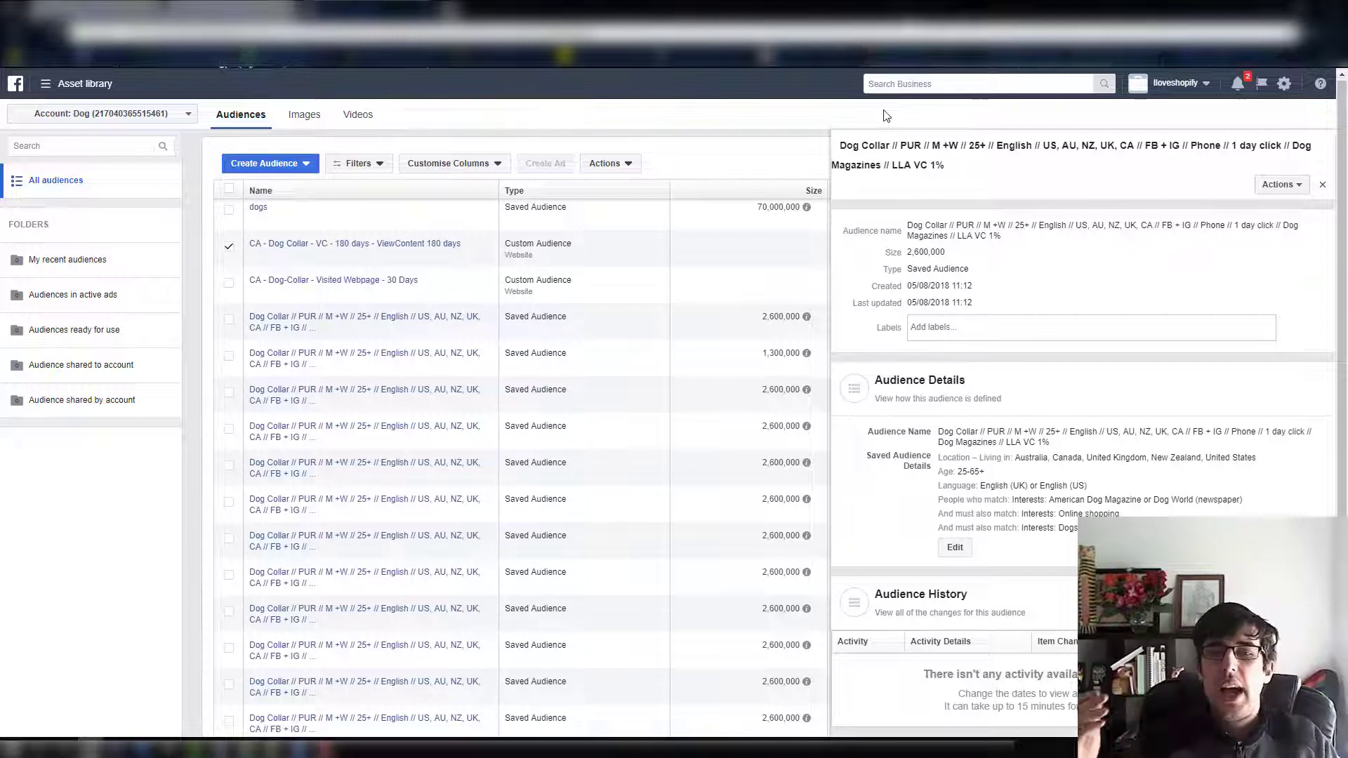
Switch to Ads Manager and open the Dog Collar ad set in the LED Dog Collar campaign for editing
left_click(44, 84)
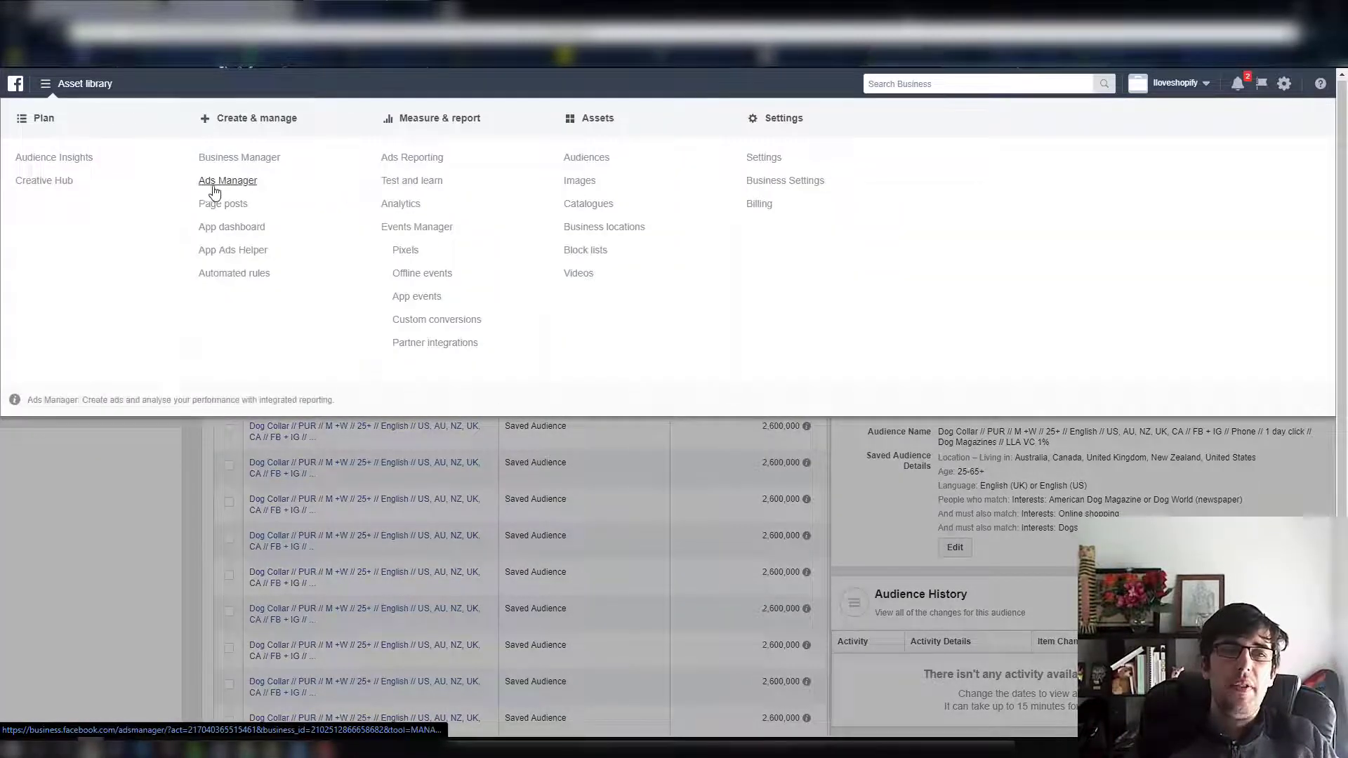
left_click(228, 181)
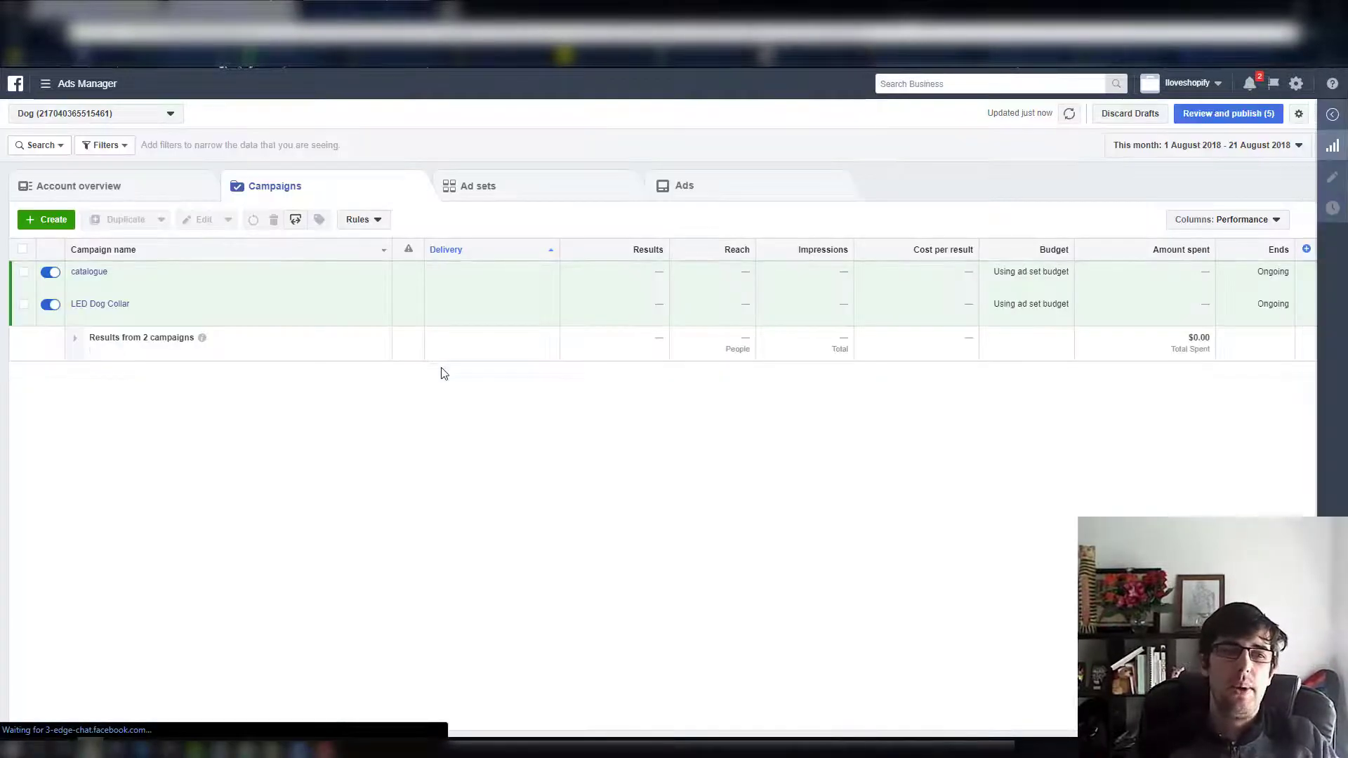
mouse_move(115, 318)
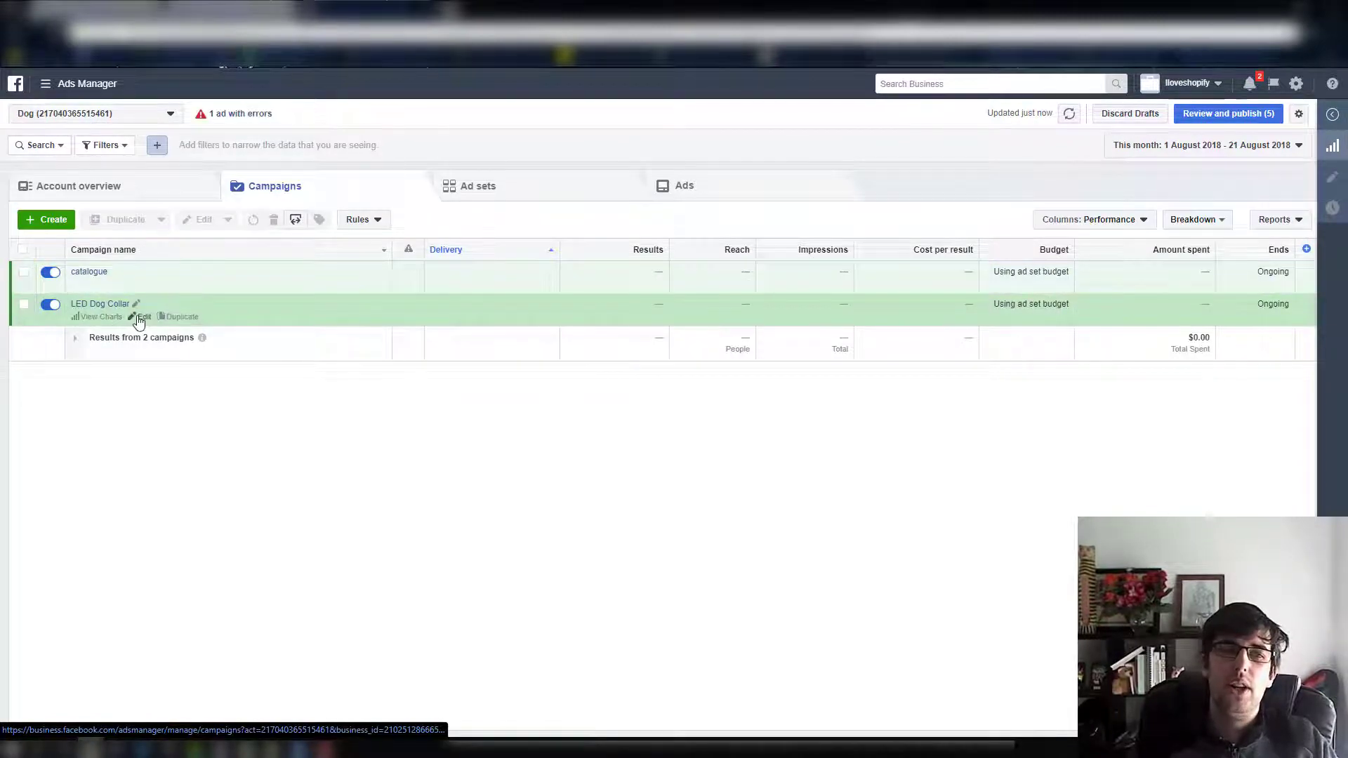
left_click(118, 305)
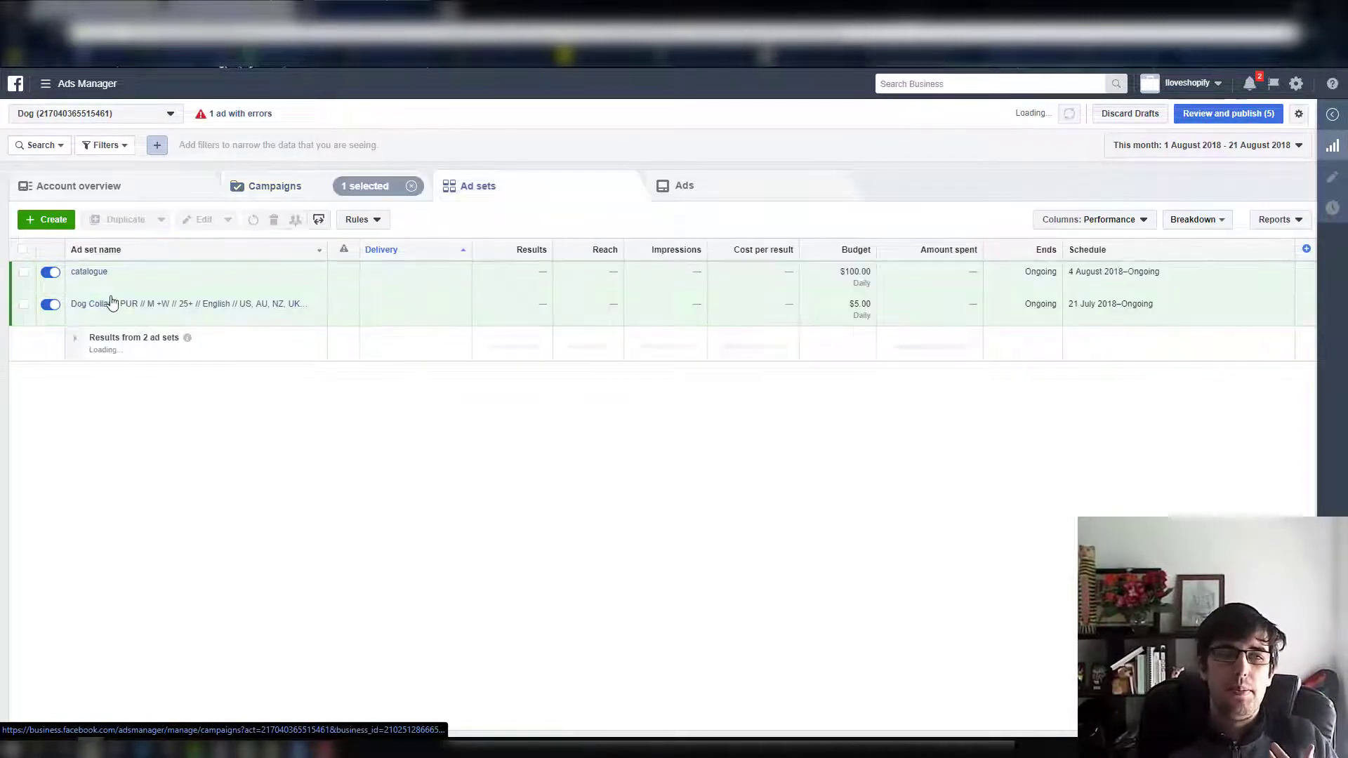
left_click(146, 285)
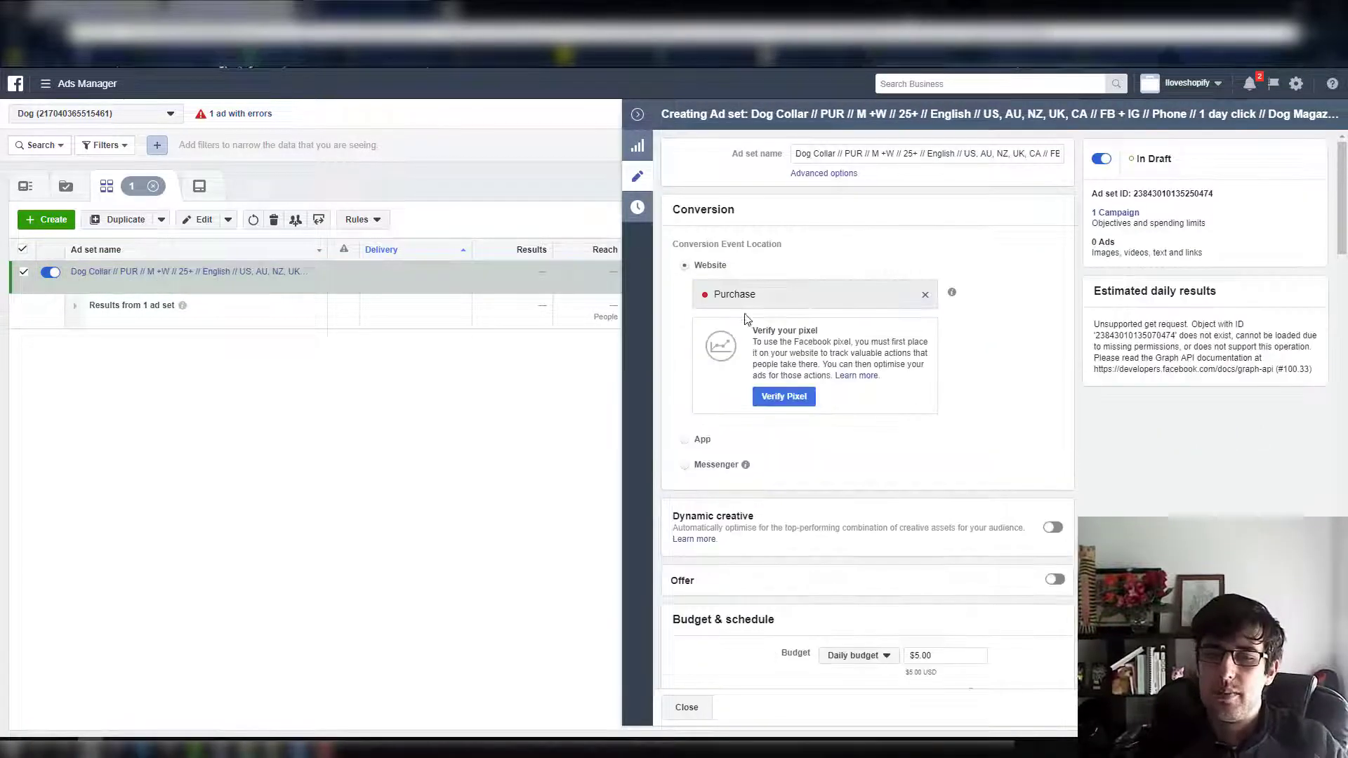
Exclude the custom audience CA - Dog-Collar - Visited Webpage - 30 Days from the ad set's audience
scroll(922, 259, "down", 1)
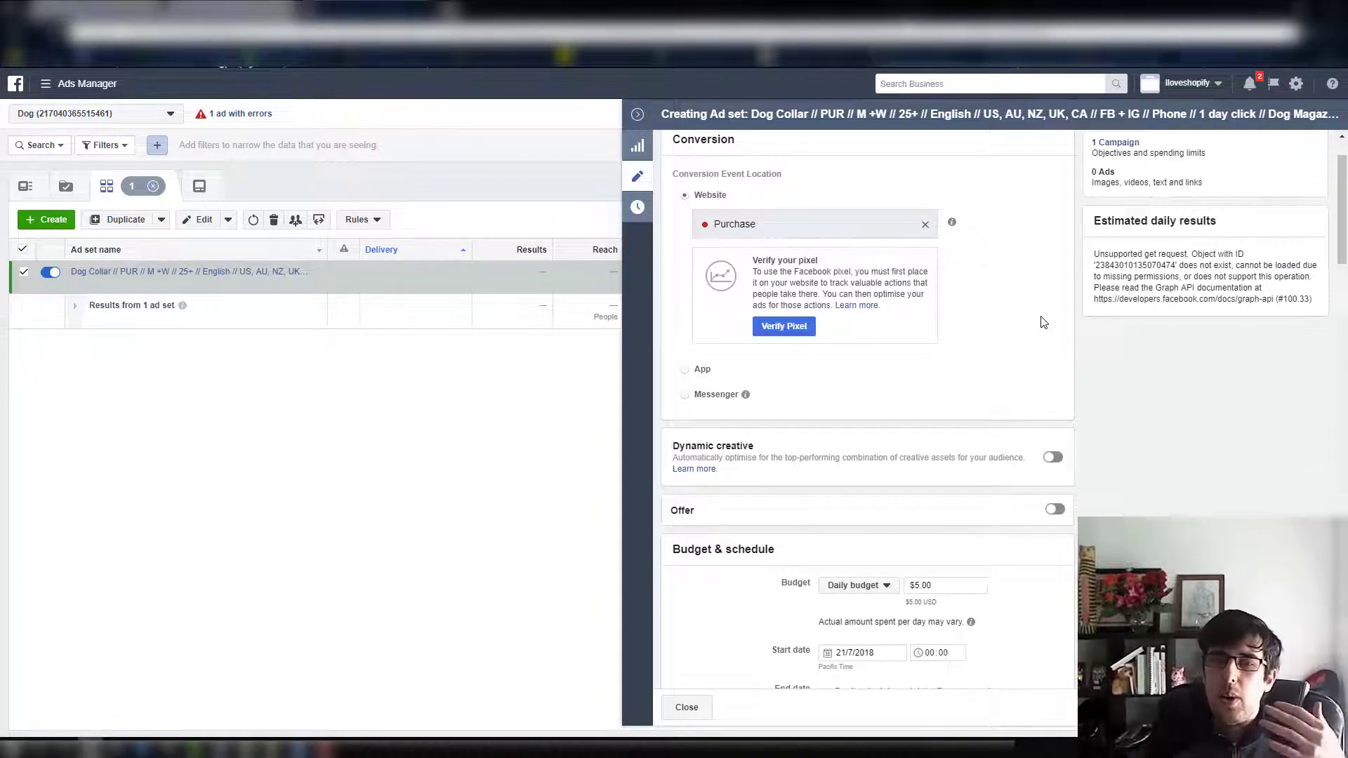
scroll(1040, 322, "down", 4)
scroll(1041, 322, "down", 3)
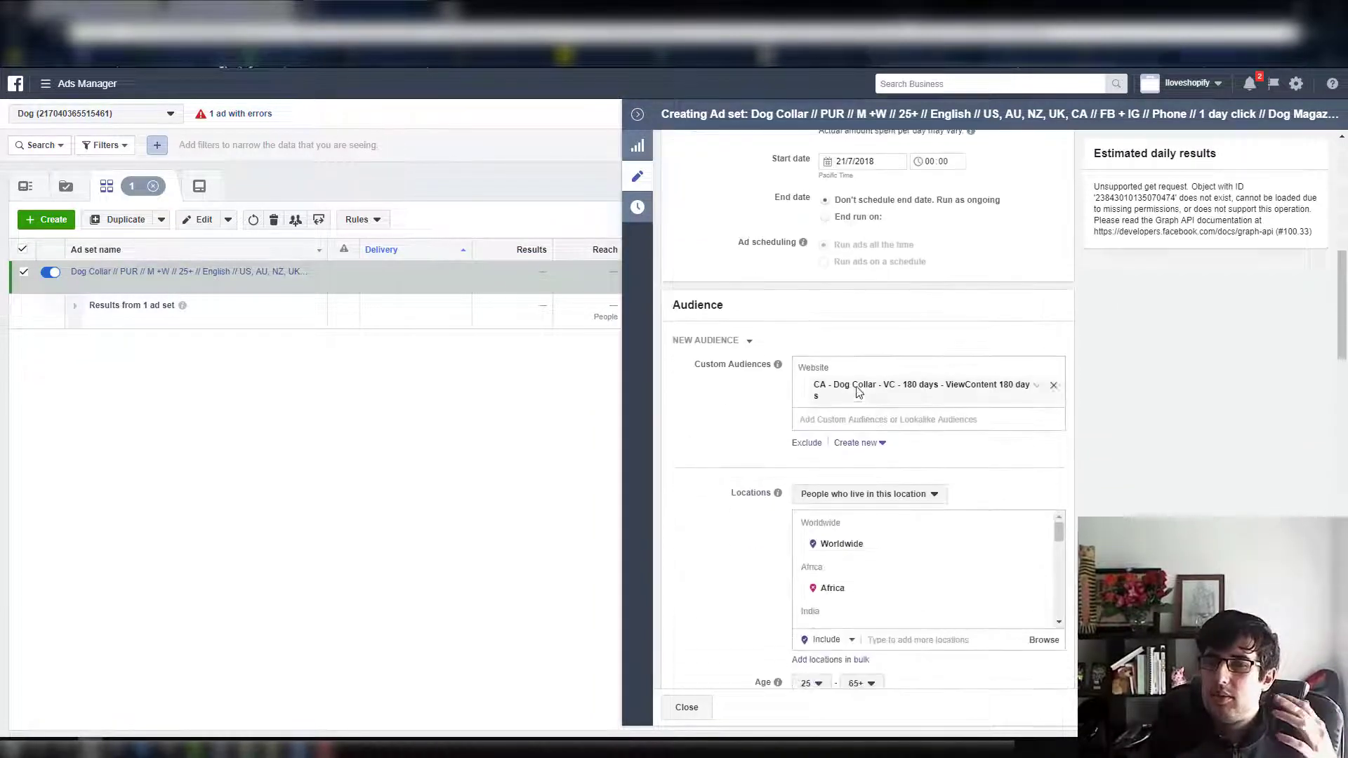
left_click(811, 442)
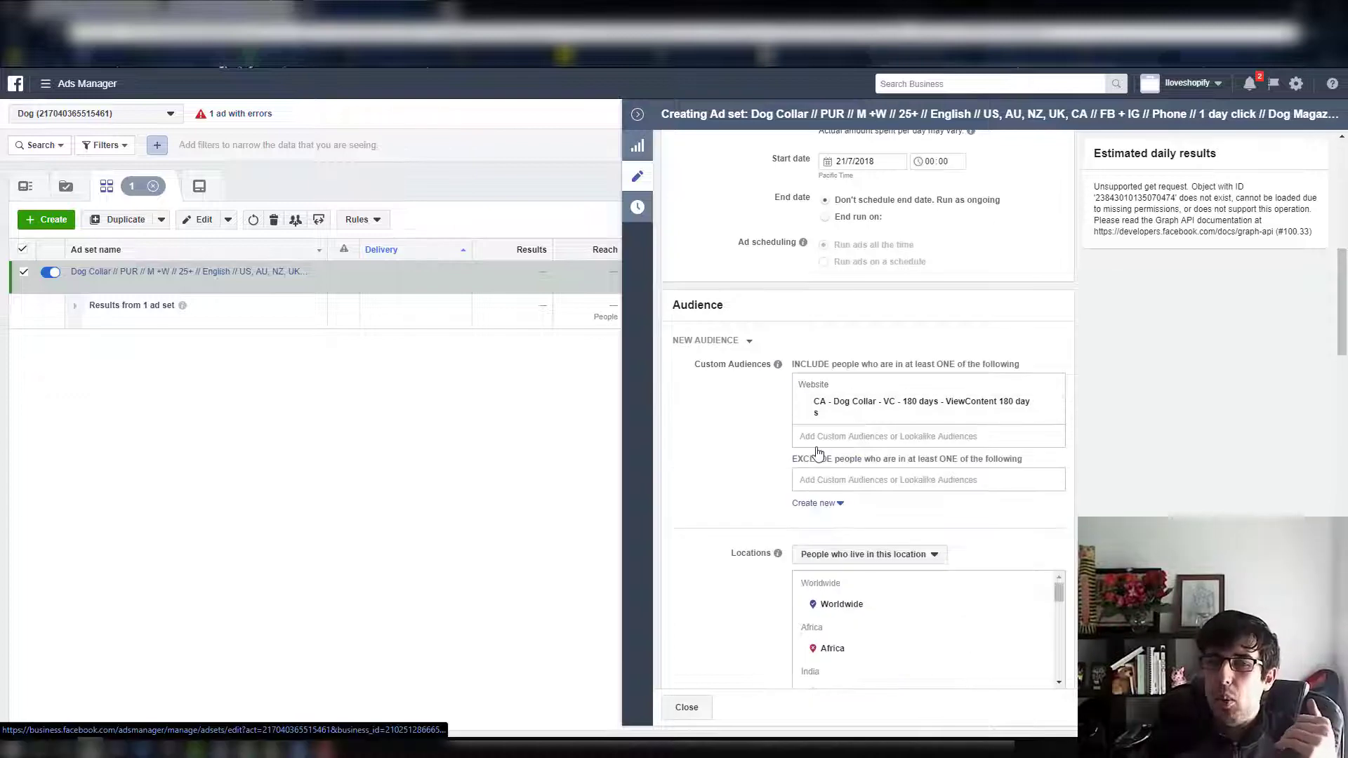
left_click(844, 477)
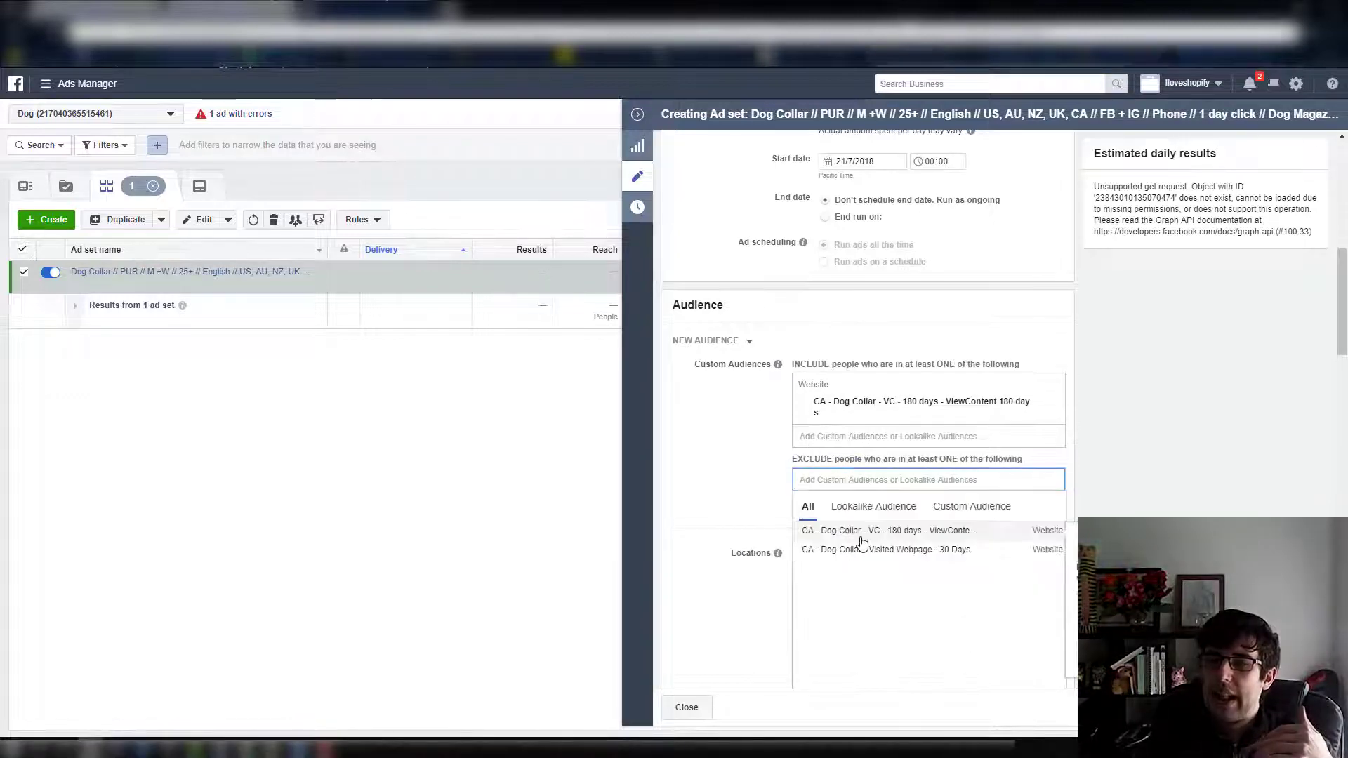
left_click(864, 550)
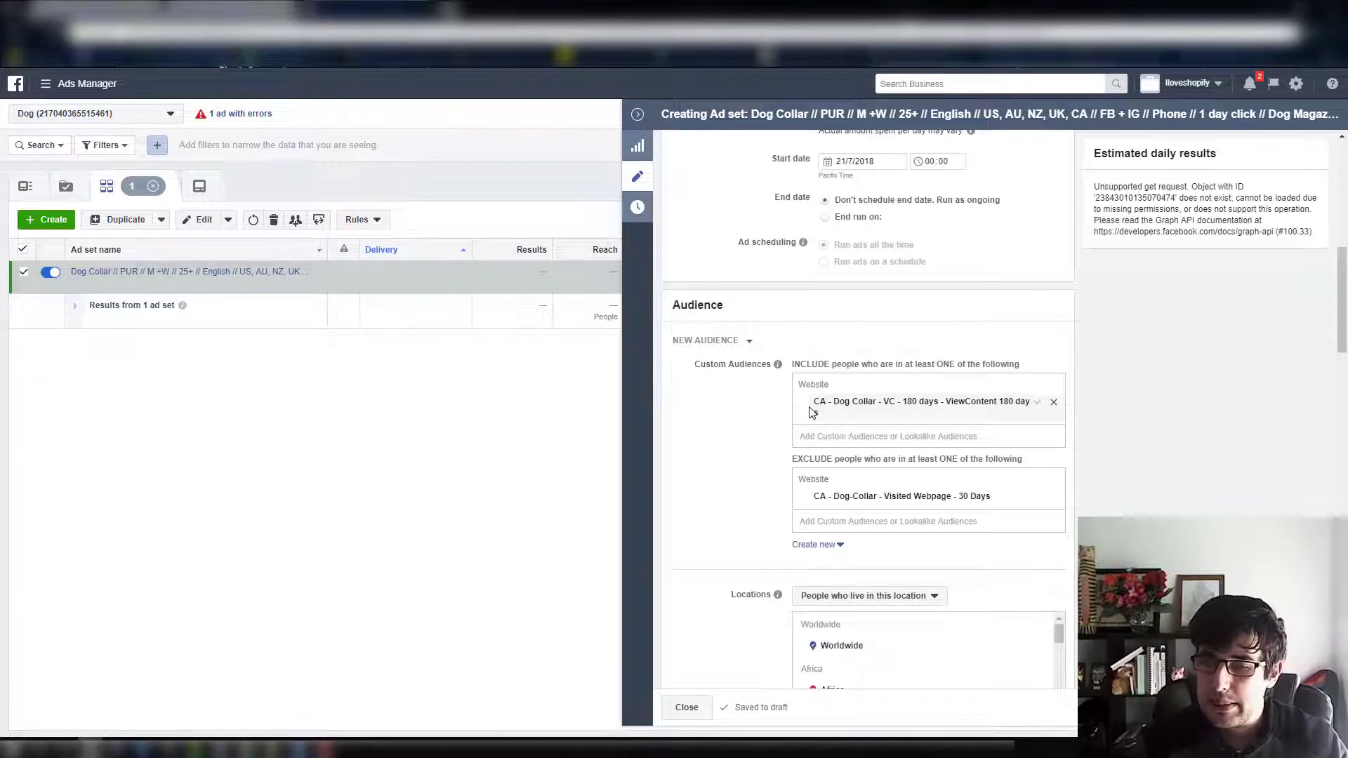
Review the ad set's targeting, placement, and optimisation and delivery settings, and collapse its editing pane
scroll(813, 412, "down", 15)
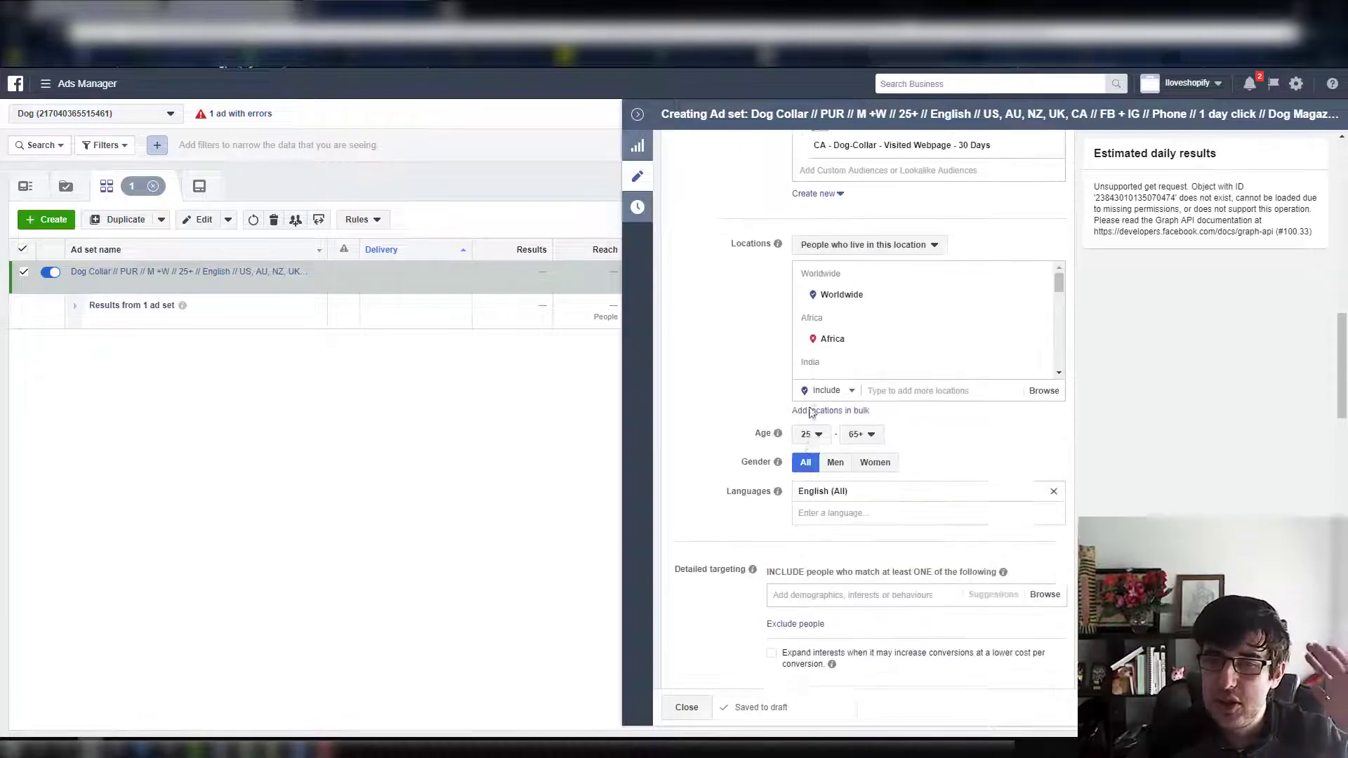
scroll(810, 408, "down", 7)
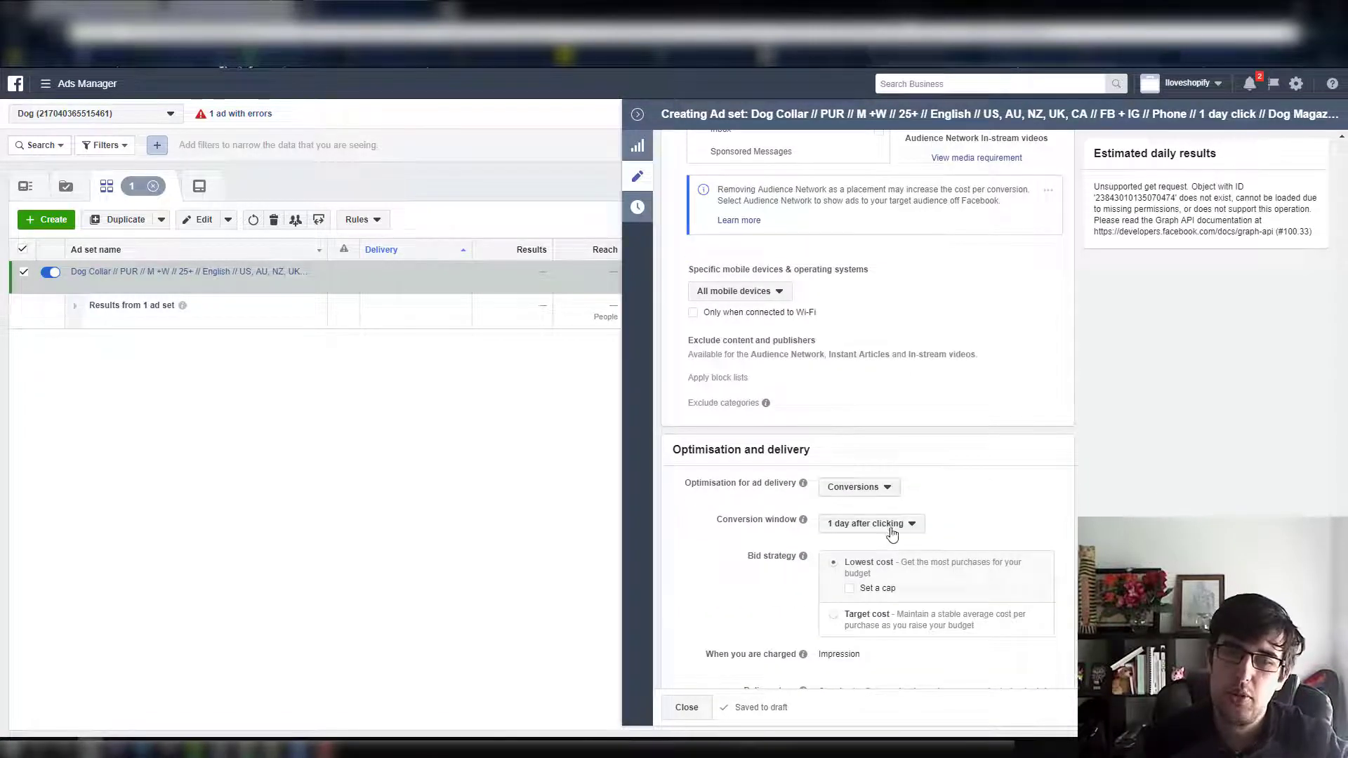
scroll(915, 439, "up", 15)
scroll(875, 321, "up", 8)
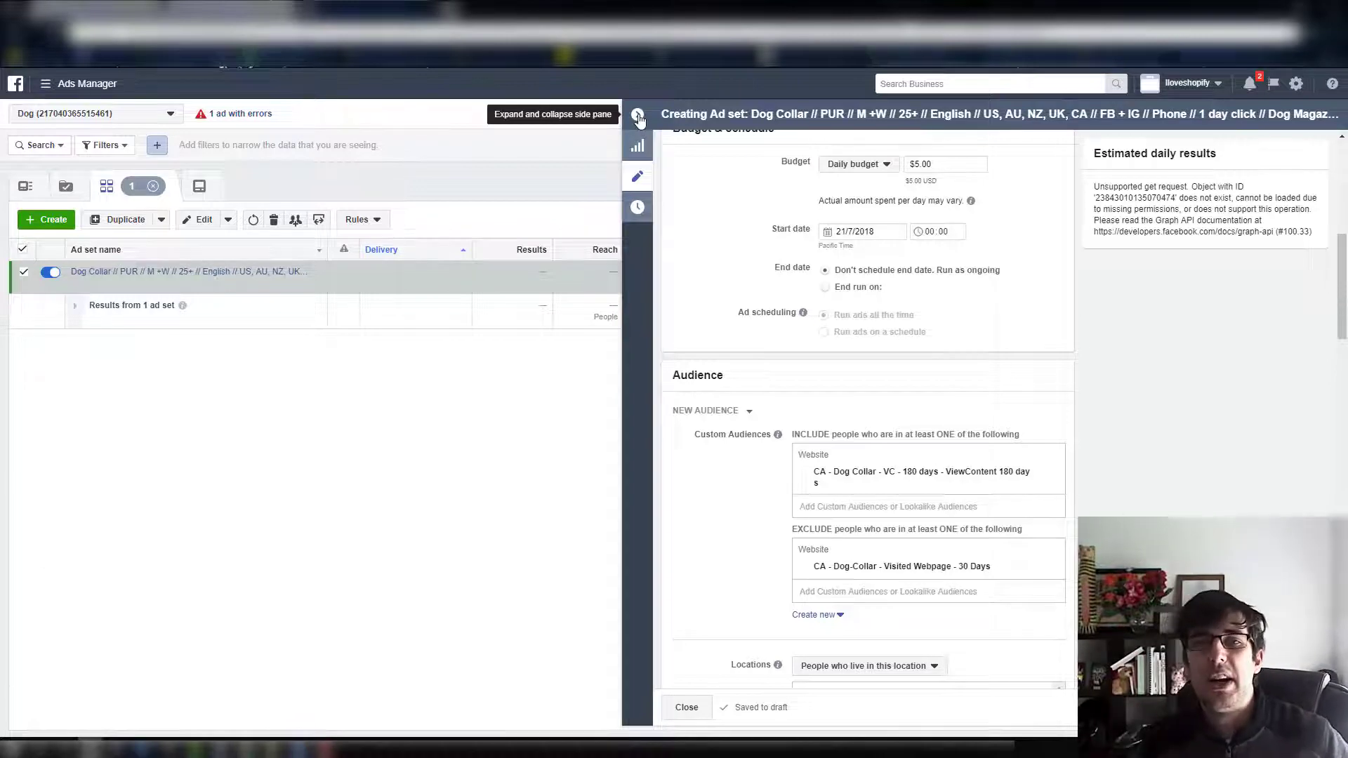
left_click(638, 117)
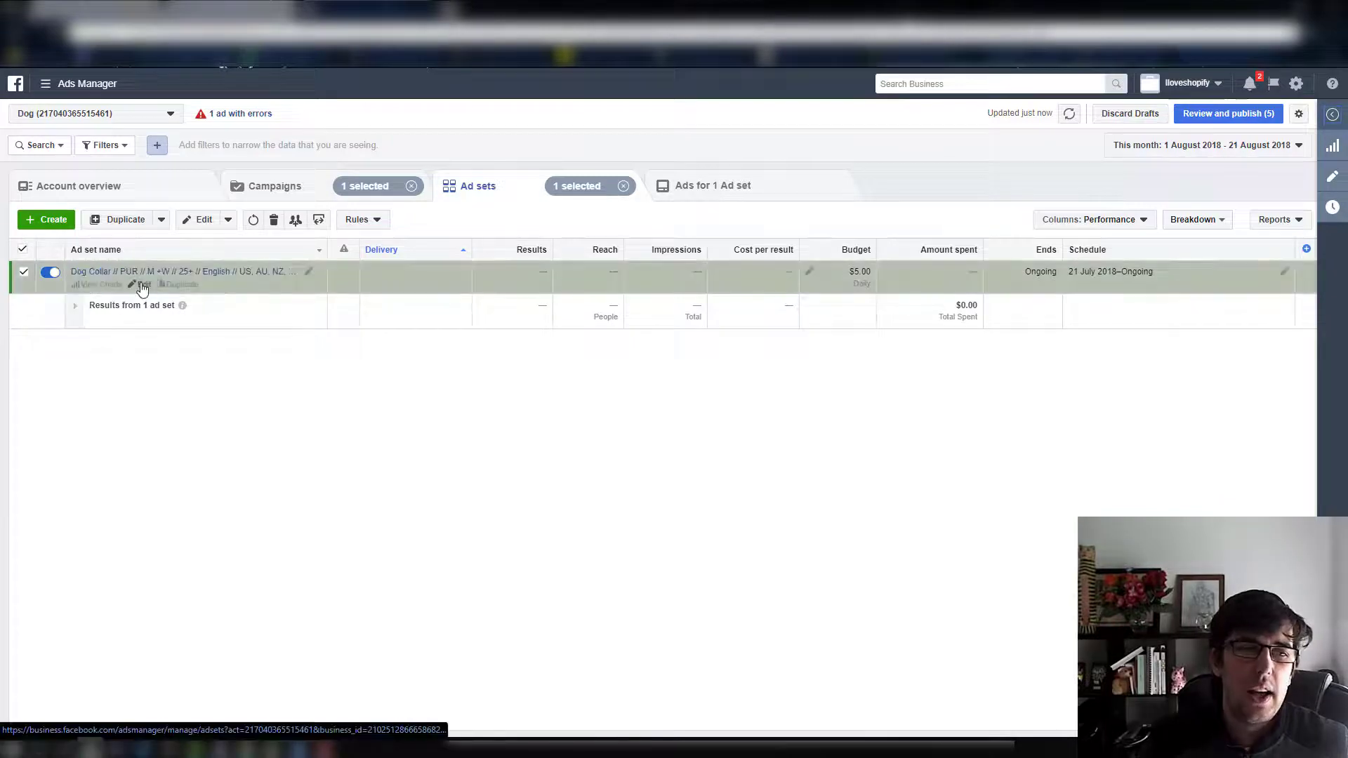
Reopen the Dog Collar ad set and remove both its included and its excluded custom audience
left_click(142, 286)
scroll(998, 389, "down", 5)
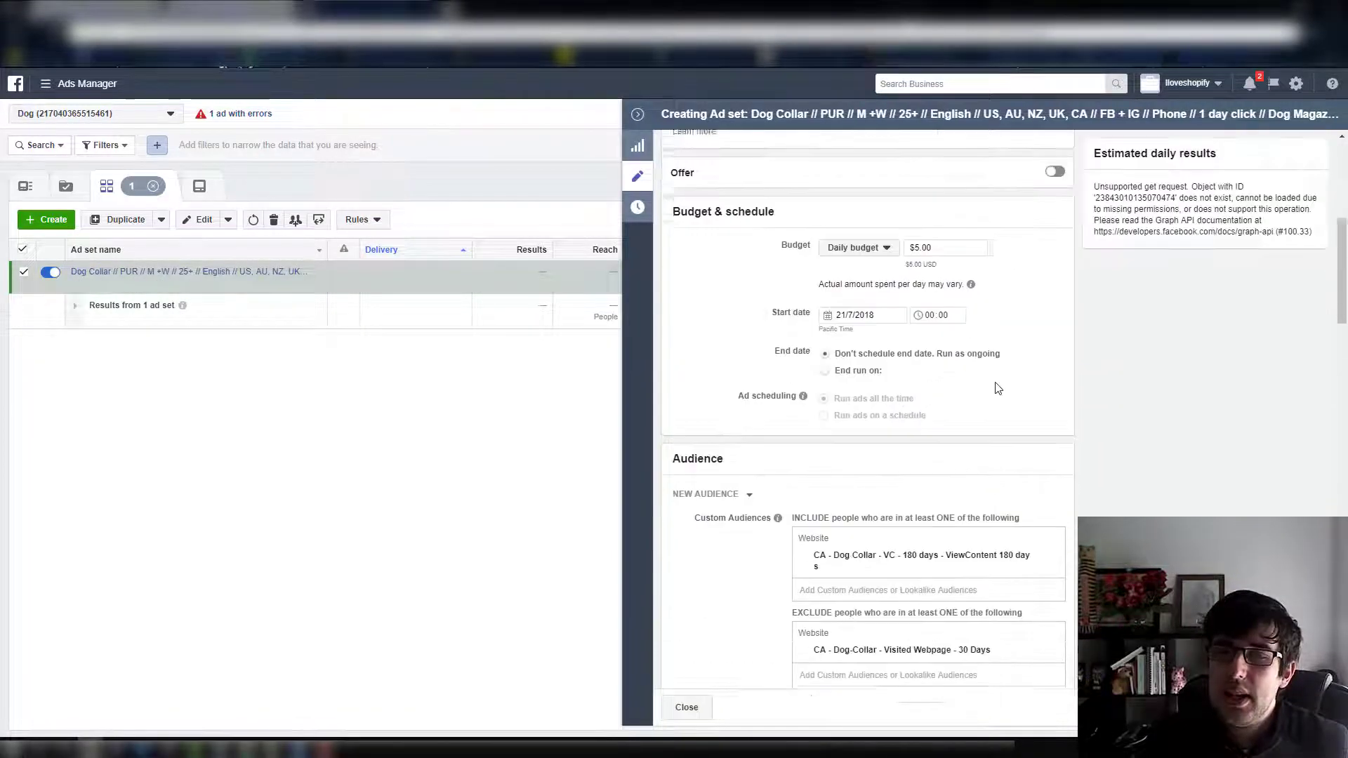
scroll(998, 388, "down", 3)
left_click(1053, 336)
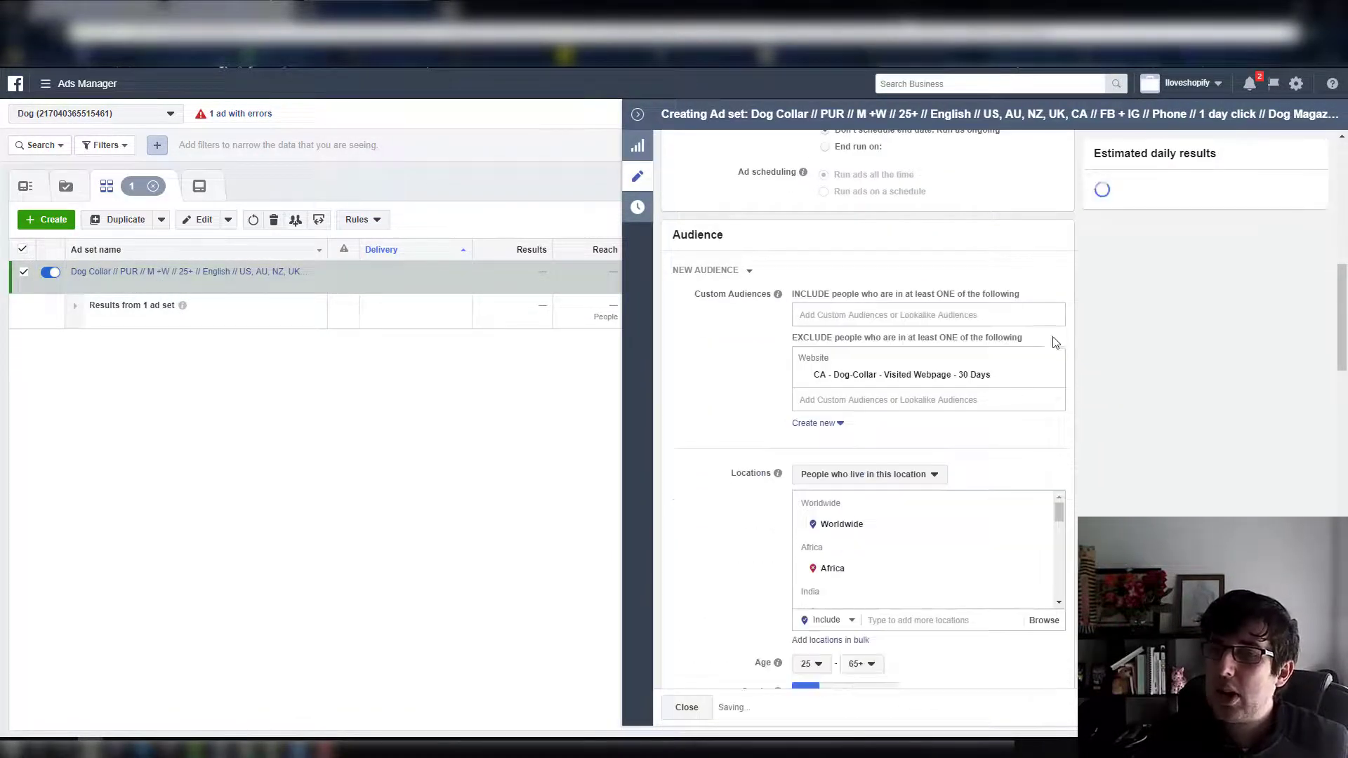
left_click(1055, 375)
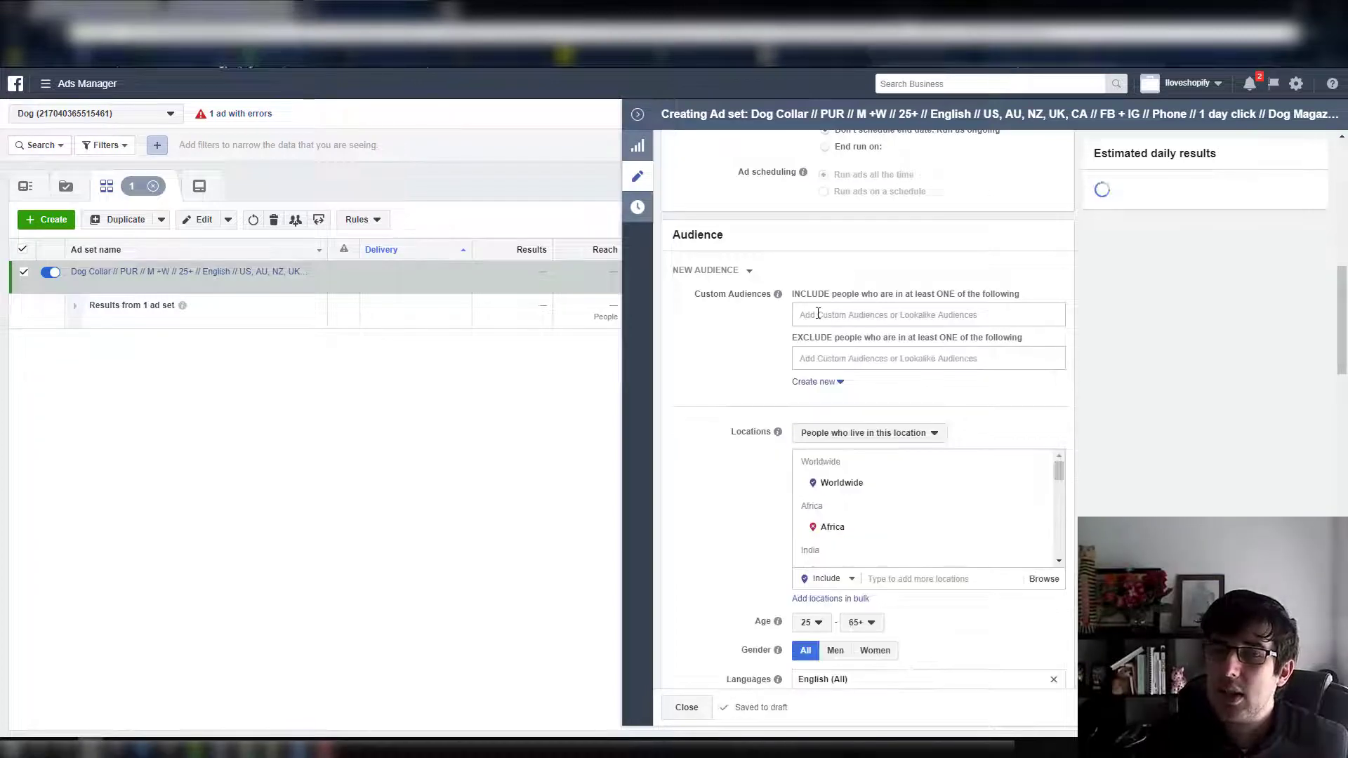
Examine which lookalike and custom audiences are available for inclusion in the ad set, and which can be excluded
left_click(818, 314)
left_click(951, 351)
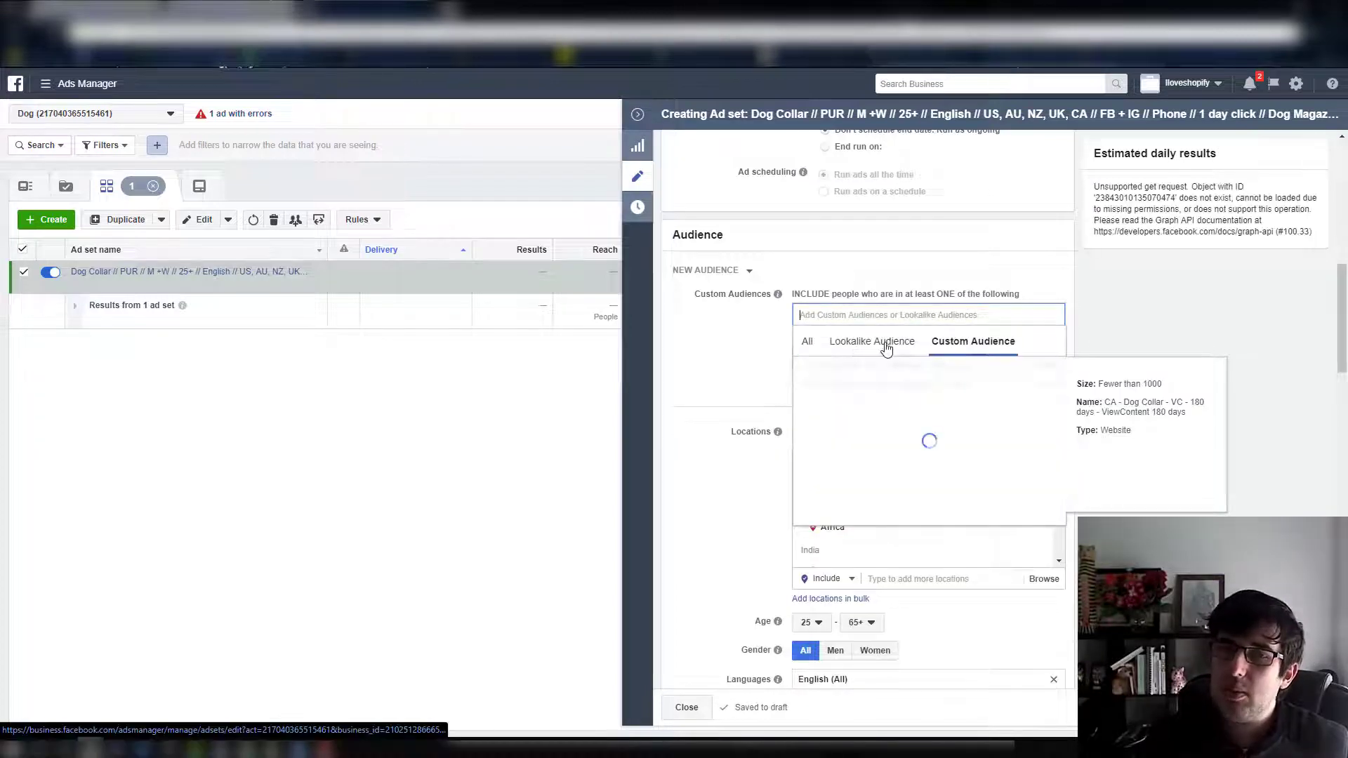
left_click(886, 344)
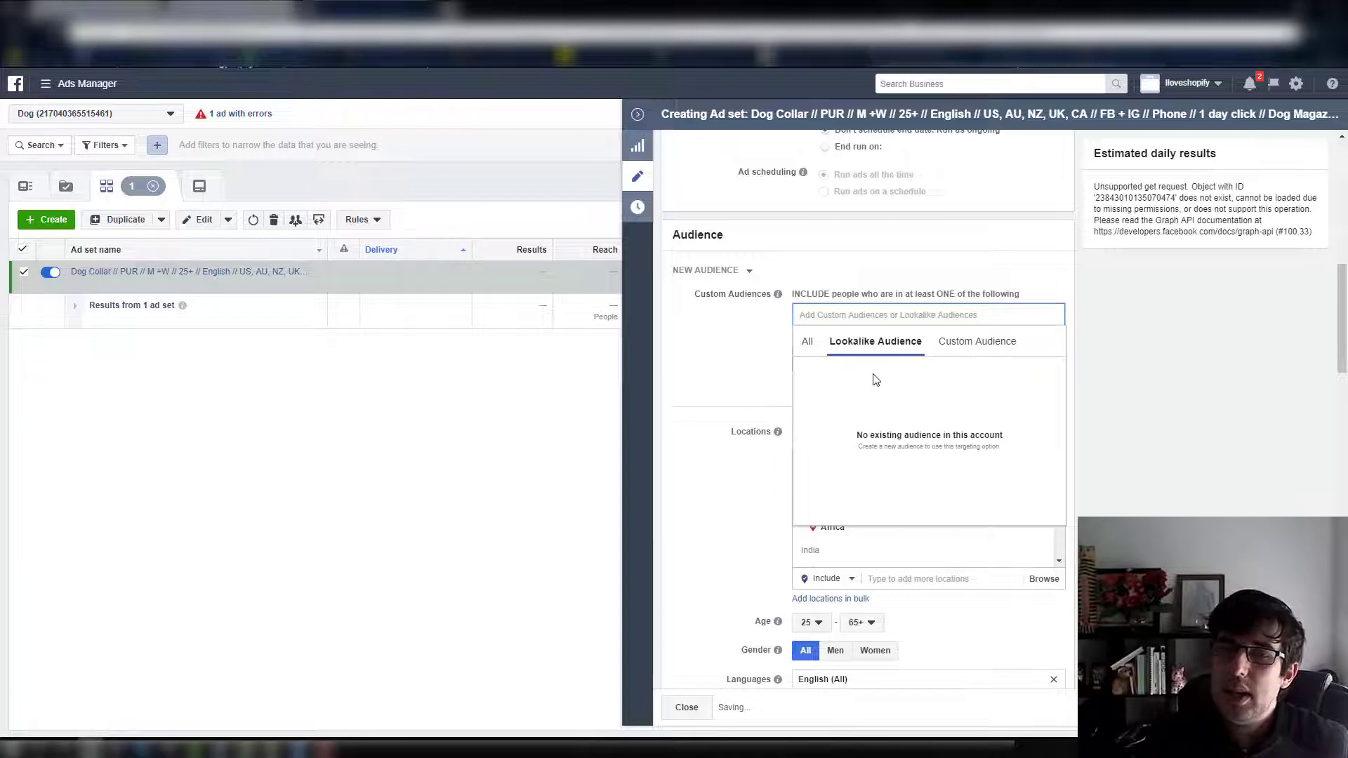
left_click(726, 323)
left_click(847, 312)
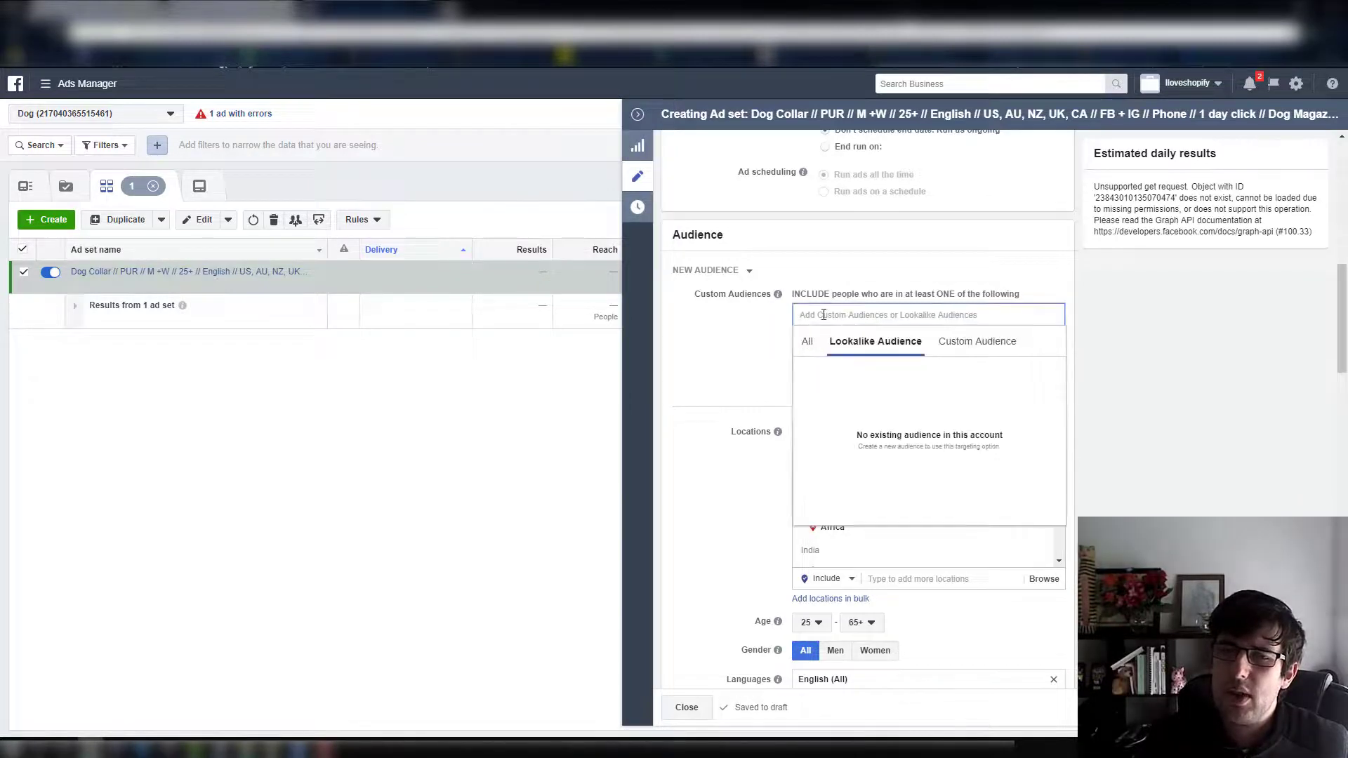
left_click(977, 341)
left_click(875, 341)
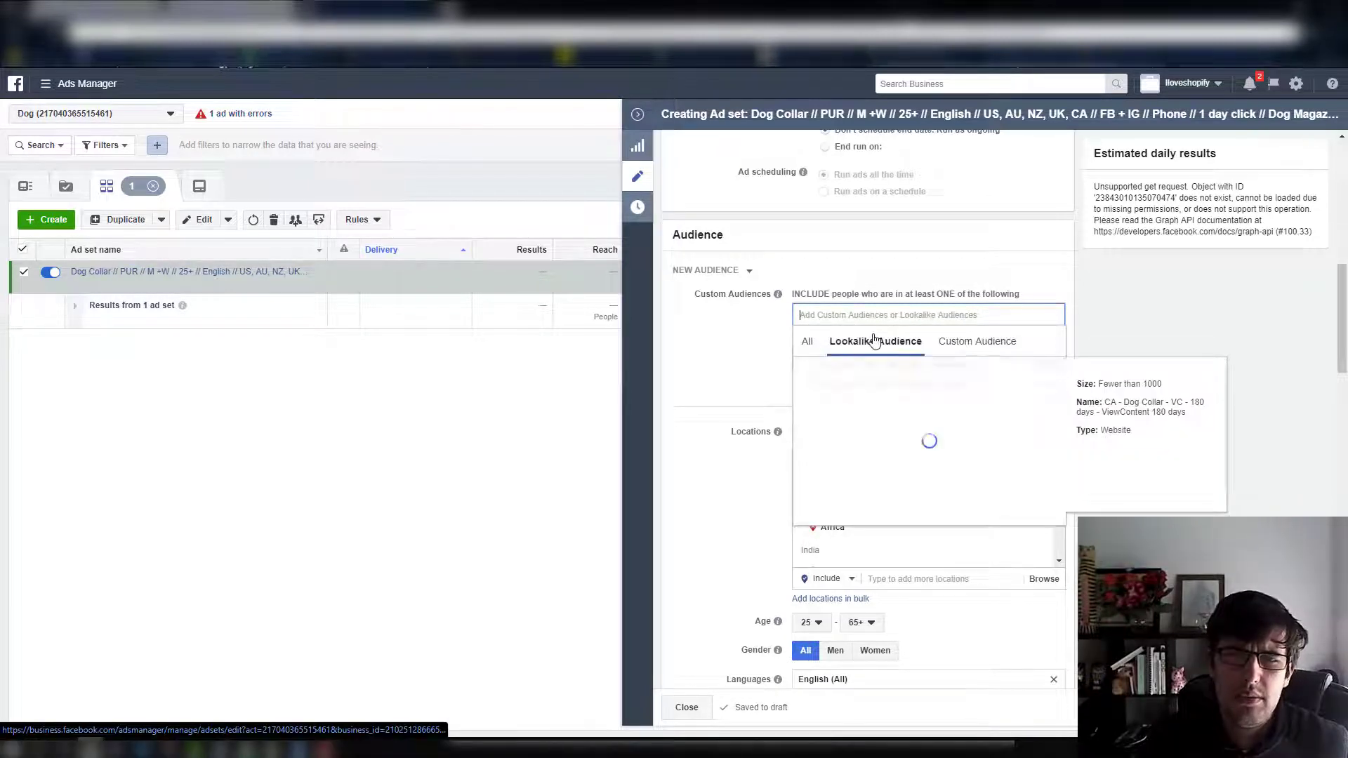
left_click(977, 341)
left_click(873, 343)
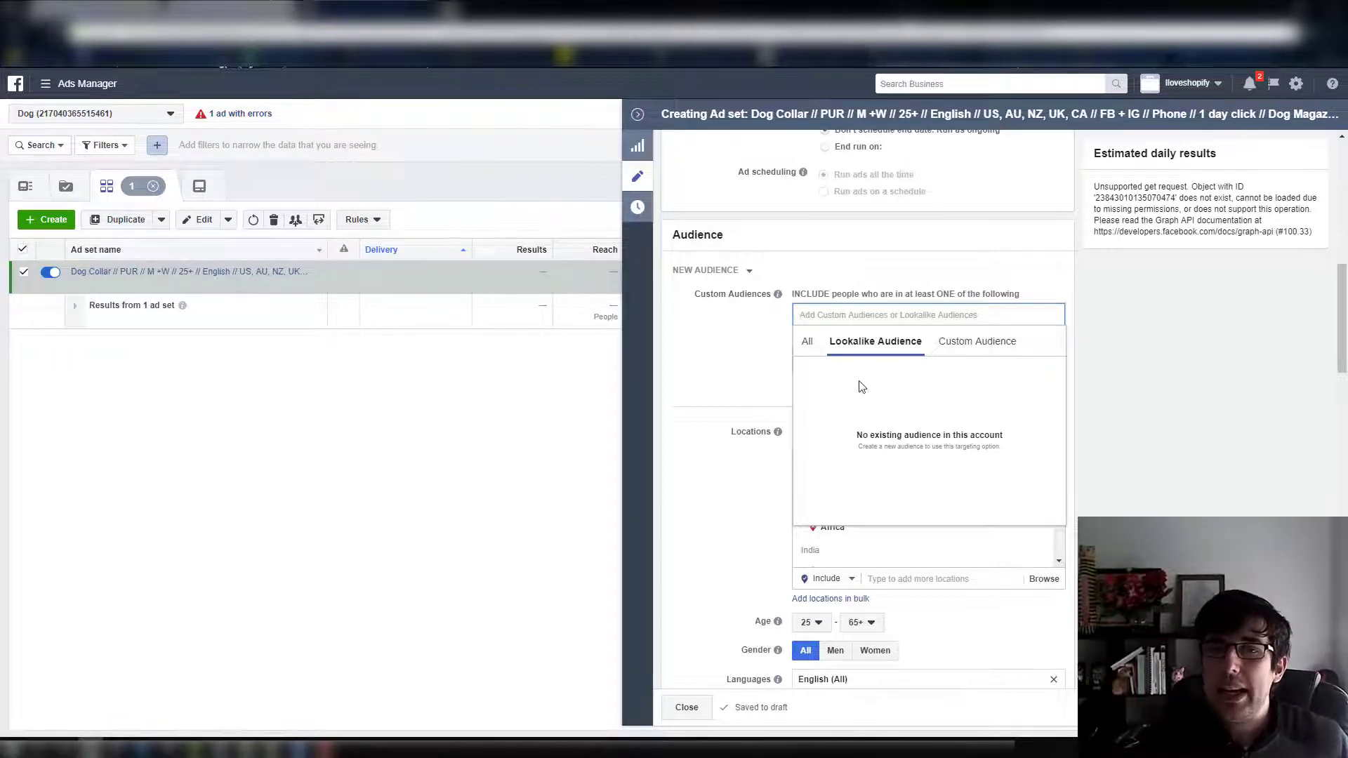
left_click(749, 372)
left_click(845, 364)
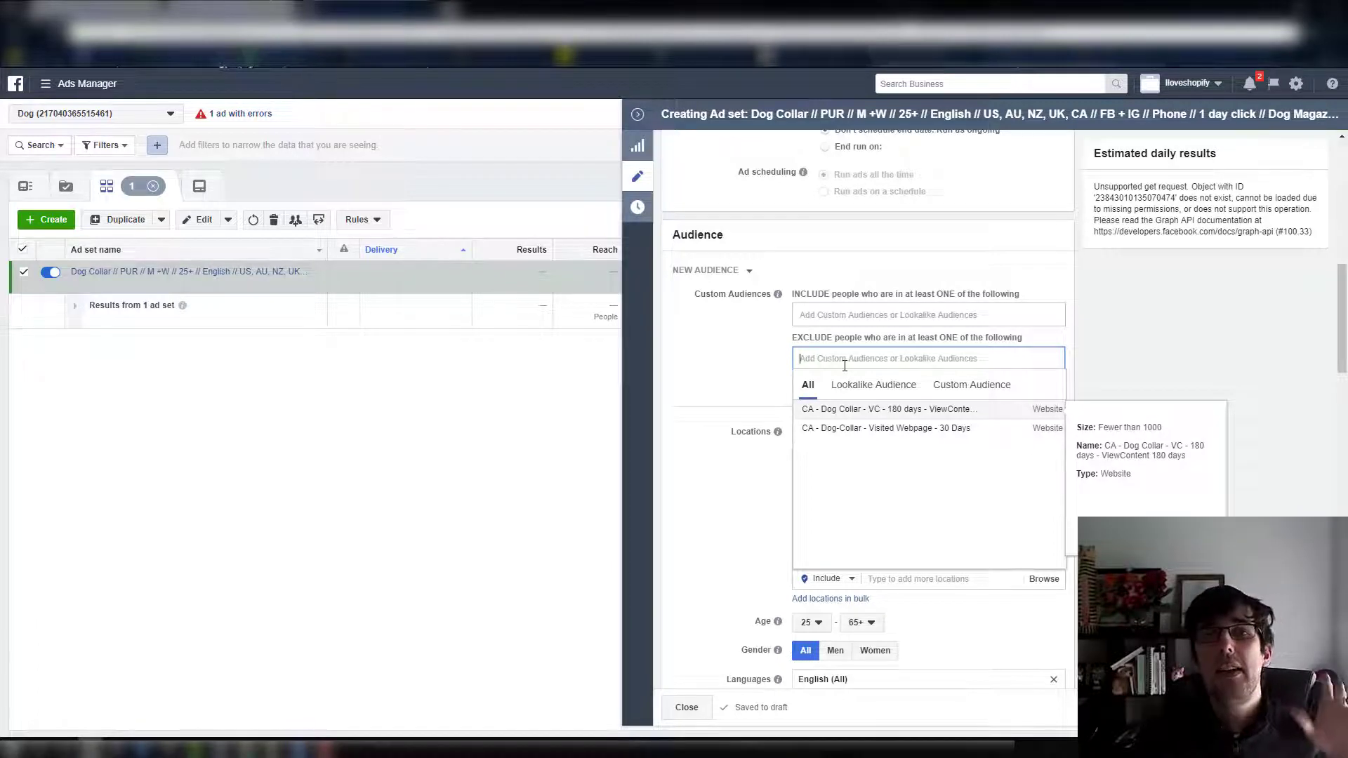
left_click(326, 748)
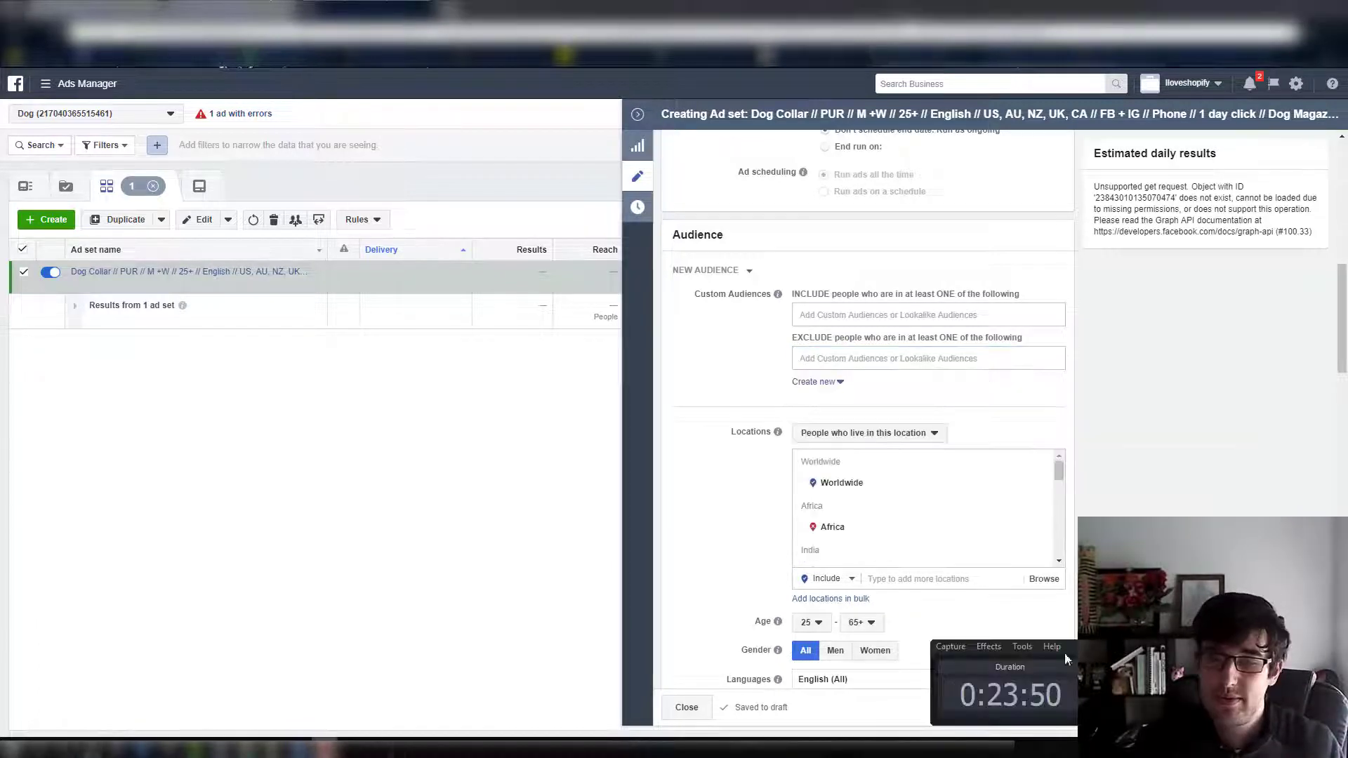